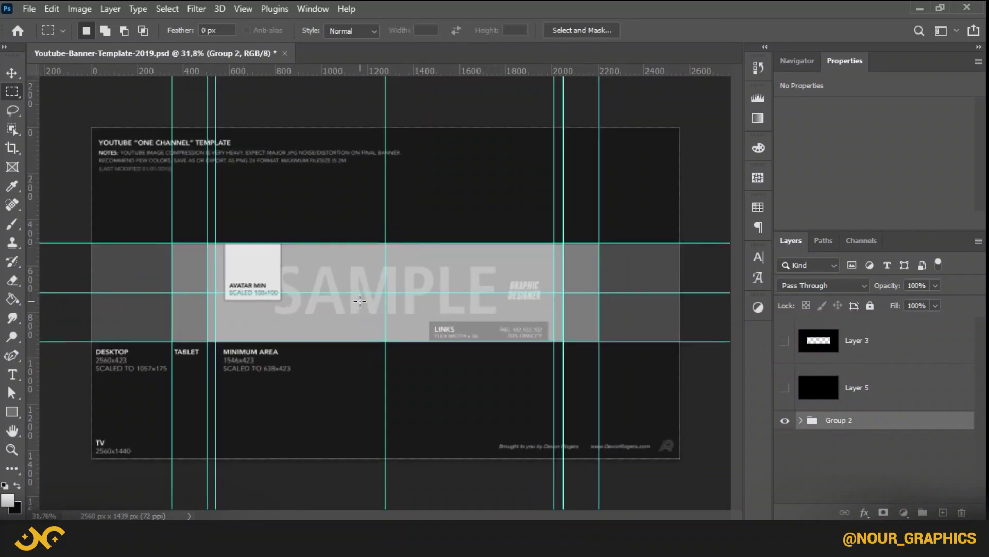
- Outline the tablet-width banner zone between the guides with a rectangular selection and make Layer 3 visible
{"action": "left_click_drag", "start_coordinate": [178, 252], "coordinate": [599, 341]}
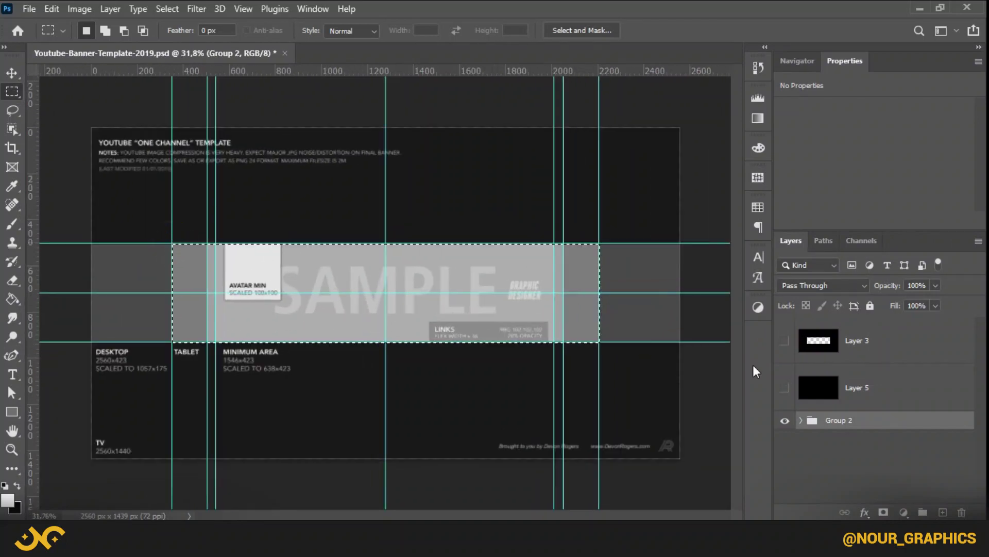
{"action": "left_click", "coordinate": [785, 340]}
{"action": "left_click", "coordinate": [832, 347]}
{"action": "key", "text": "alt+BackSpace"}
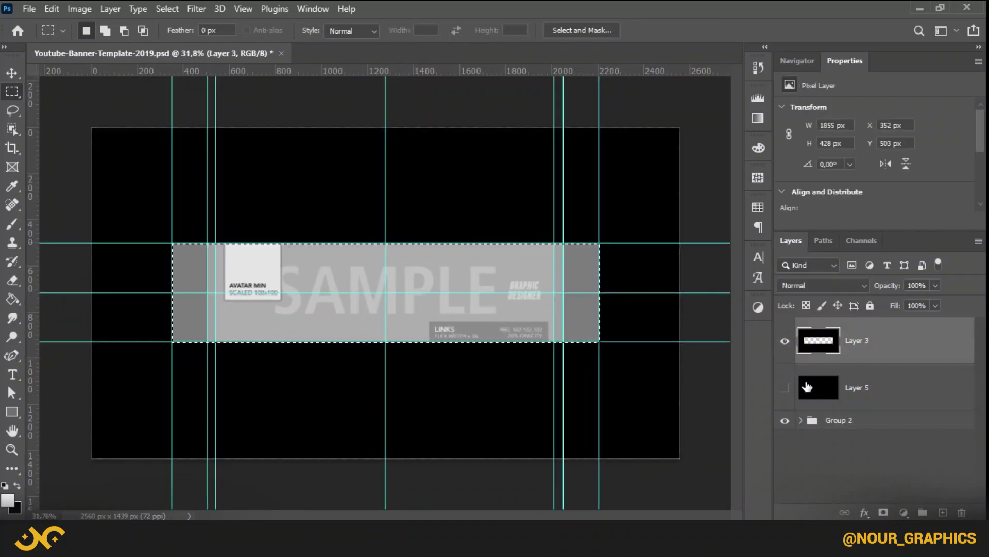
{"action": "left_click_drag", "start_coordinate": [172, 243], "coordinate": [563, 342]}
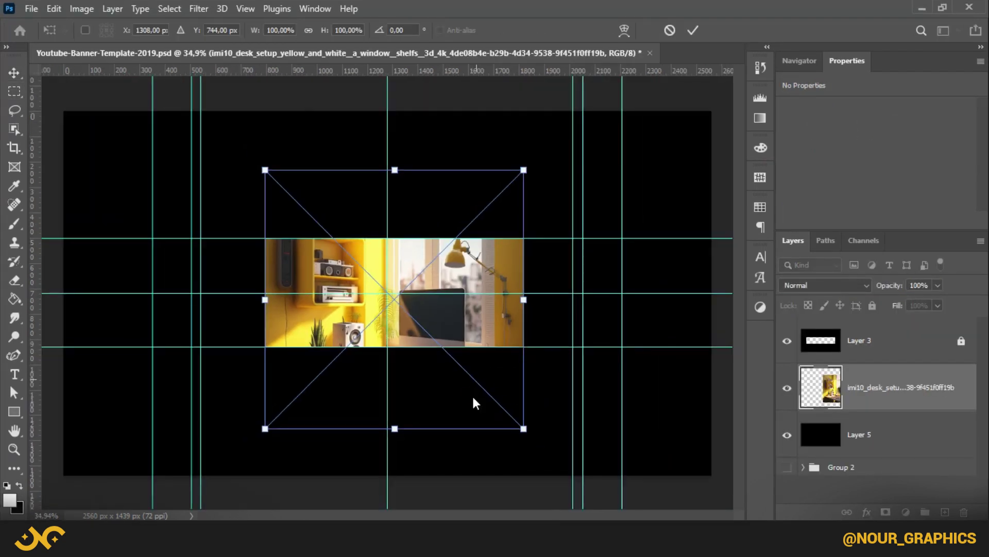
- Enlarge the placed desk image to about 1236 px square and position it in the right half of the banner strip
{"action": "left_click_drag", "start_coordinate": [505, 312], "coordinate": [604, 310]}
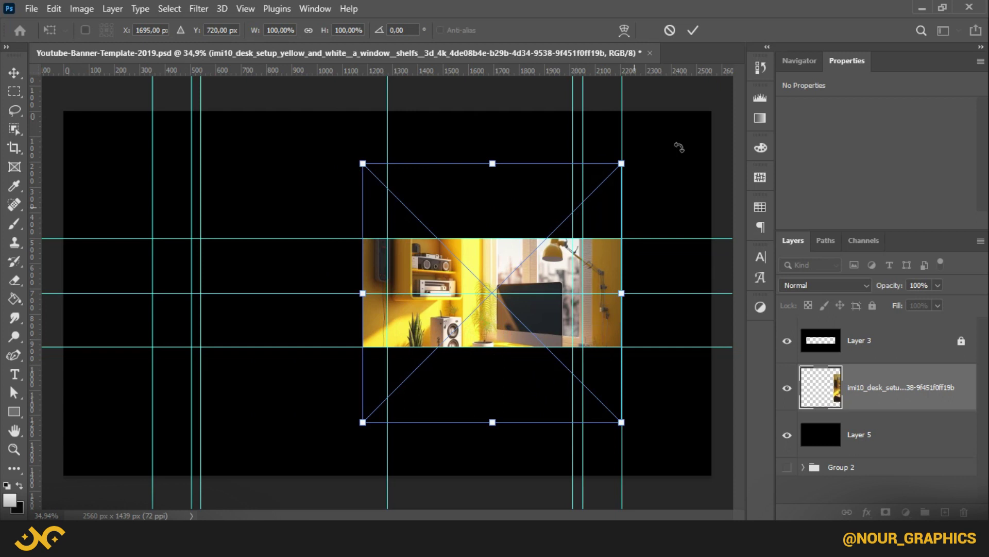
{"action": "left_click", "coordinate": [693, 30]}
{"action": "left_click_drag", "start_coordinate": [489, 361], "coordinate": [450, 324]}
{"action": "left_click_drag", "start_coordinate": [364, 368], "coordinate": [339, 401]}
{"action": "left_click_drag", "start_coordinate": [437, 358], "coordinate": [434, 335]}
{"action": "left_click", "coordinate": [690, 33]}
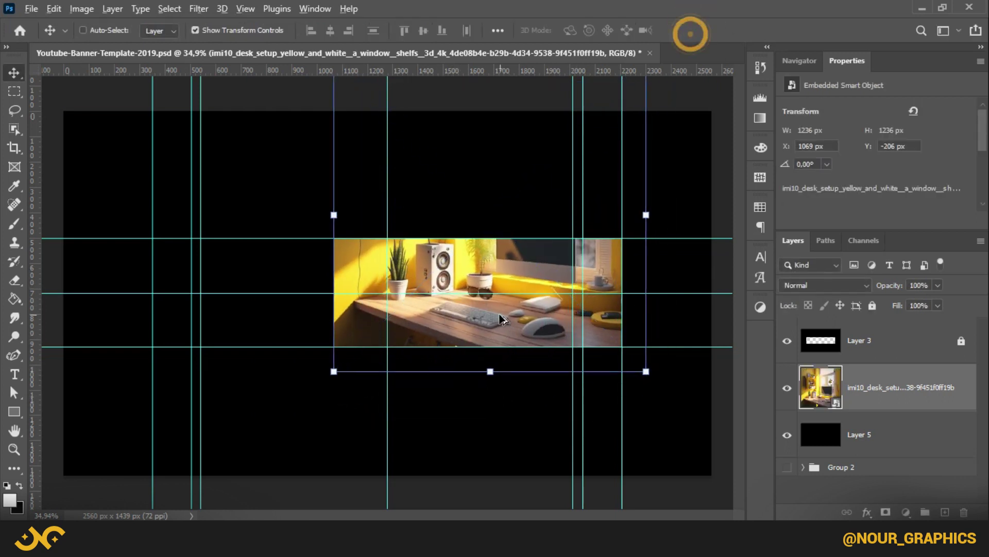
- Duplicate the desk image layer and flip the copy horizontally
{"action": "left_click_drag", "start_coordinate": [500, 319], "coordinate": [407, 330]}
{"action": "left_click", "coordinate": [432, 258], "text": "ctrl"}
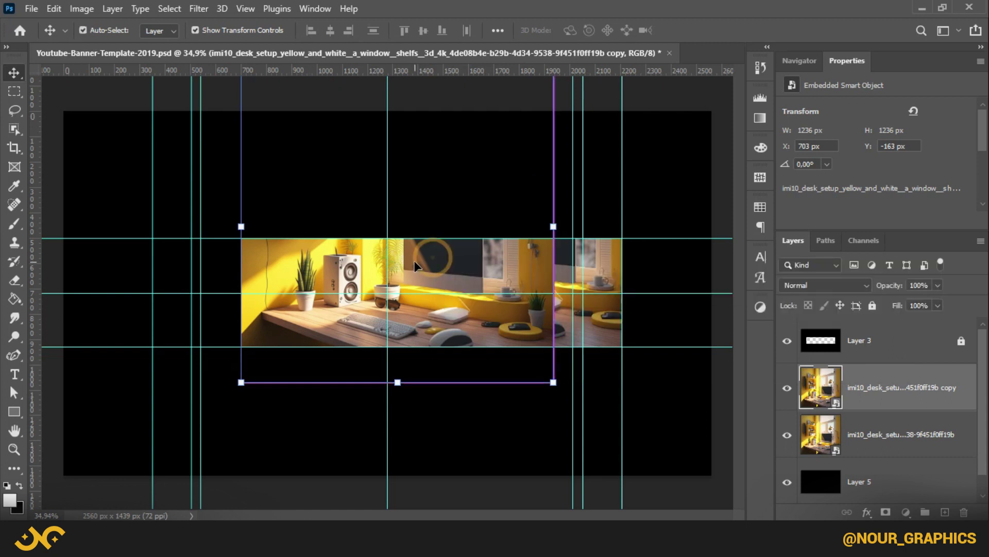
{"action": "key", "text": "ctrl+t"}
{"action": "right_click", "coordinate": [446, 263]}
{"action": "left_click", "coordinate": [515, 485]}
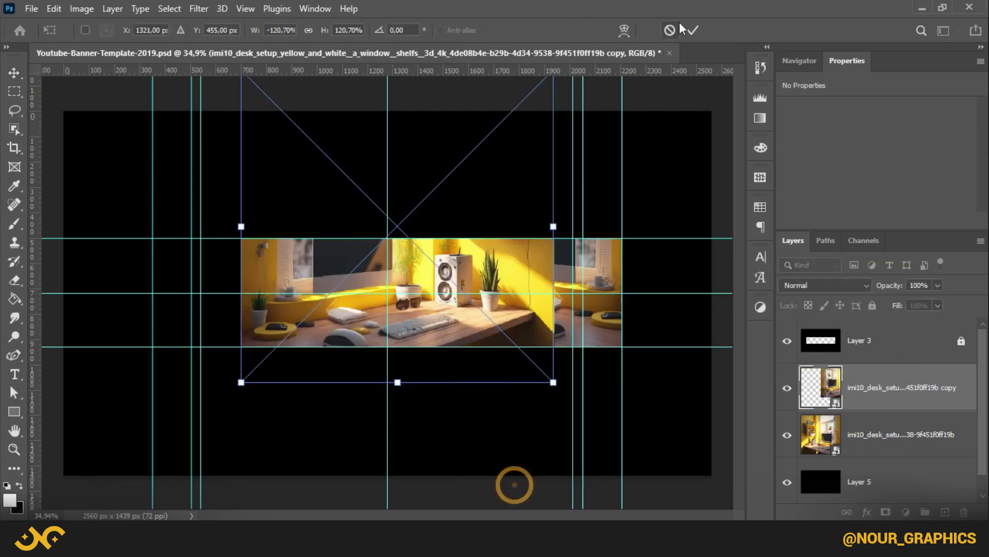
{"action": "left_click", "coordinate": [691, 30]}
- Move the mirrored desk image to meet the original's left edge and merge the two layers
{"action": "left_click_drag", "start_coordinate": [305, 256], "coordinate": [84, 245]}
{"action": "left_click", "coordinate": [867, 438], "text": "ctrl"}
{"action": "key", "text": "ctrl+e"}
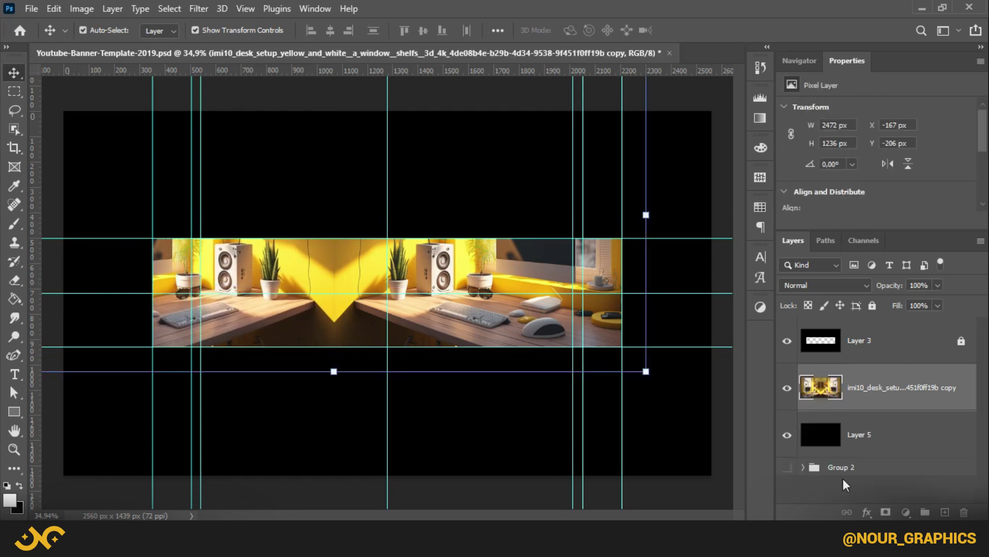
- Lower the merged desk image layer to 24% opacity and 32% fill
{"action": "left_click", "coordinate": [890, 322]}
{"action": "left_click", "coordinate": [938, 285]}
{"action": "left_click_drag", "start_coordinate": [880, 303], "coordinate": [885, 302]}
{"action": "left_click", "coordinate": [852, 467]}
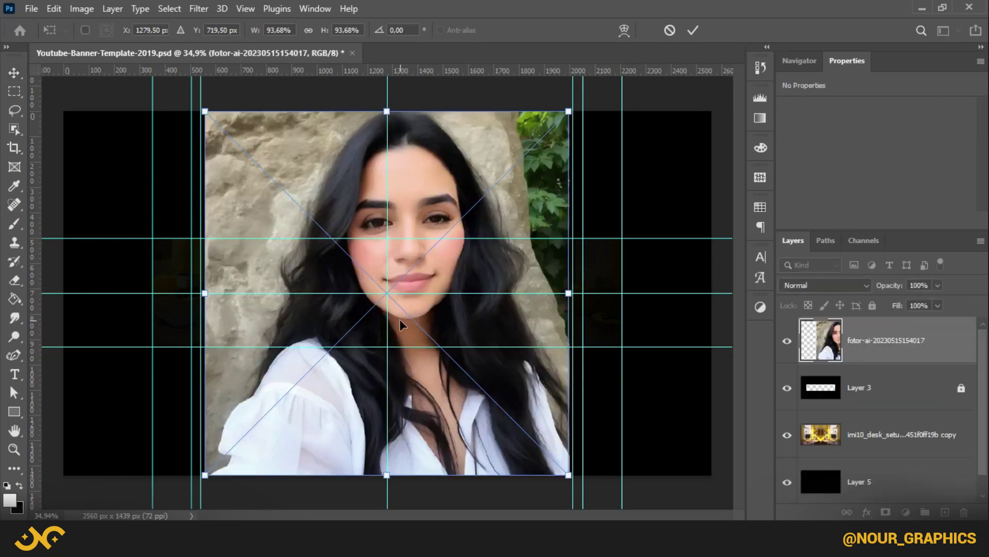
- Place the portrait photo and scale it down to about 433 px square, fitted within the banner strip's height
{"action": "left_click", "coordinate": [694, 30]}
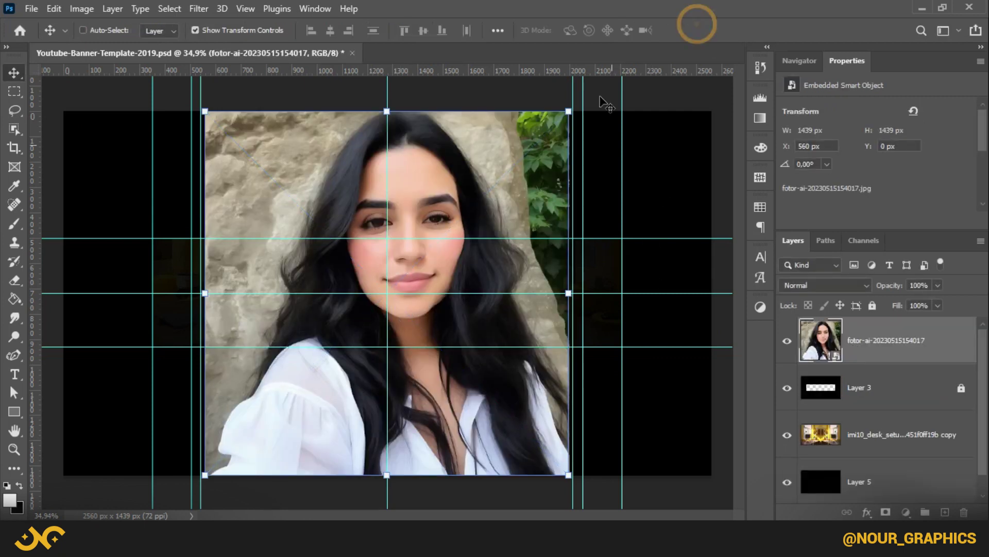
{"action": "left_click_drag", "start_coordinate": [569, 111], "coordinate": [457, 246]}
{"action": "left_click", "coordinate": [693, 31]}
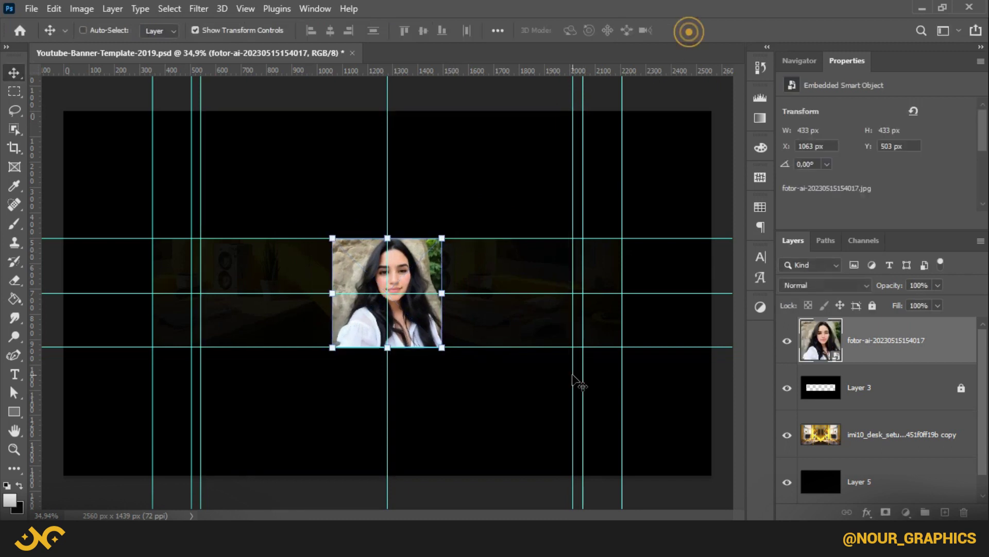
- Rasterize the portrait layer and select the woman with the Object Selection tool
{"action": "scroll", "coordinate": [416, 370], "scroll_direction": "up", "scroll_amount": 4}
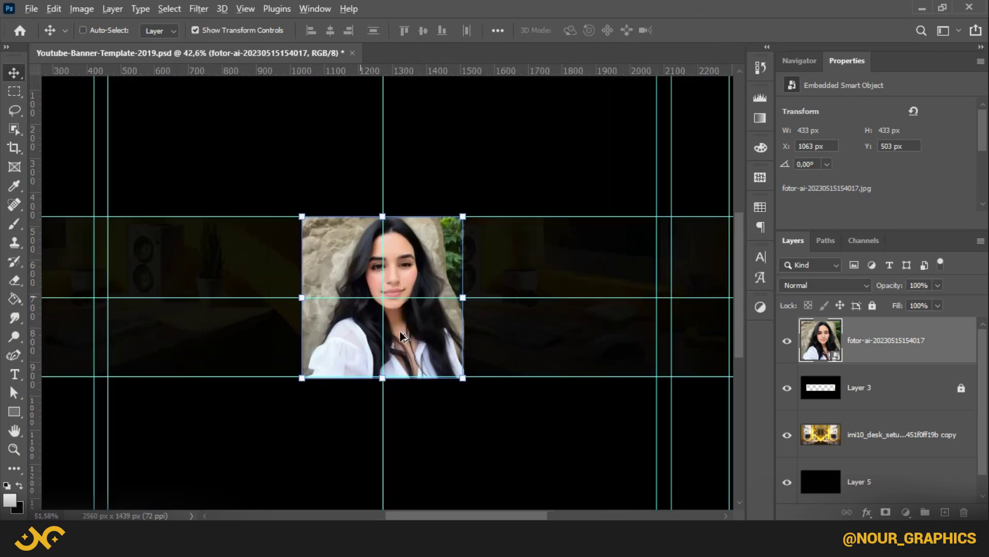
{"action": "key", "text": "b"}
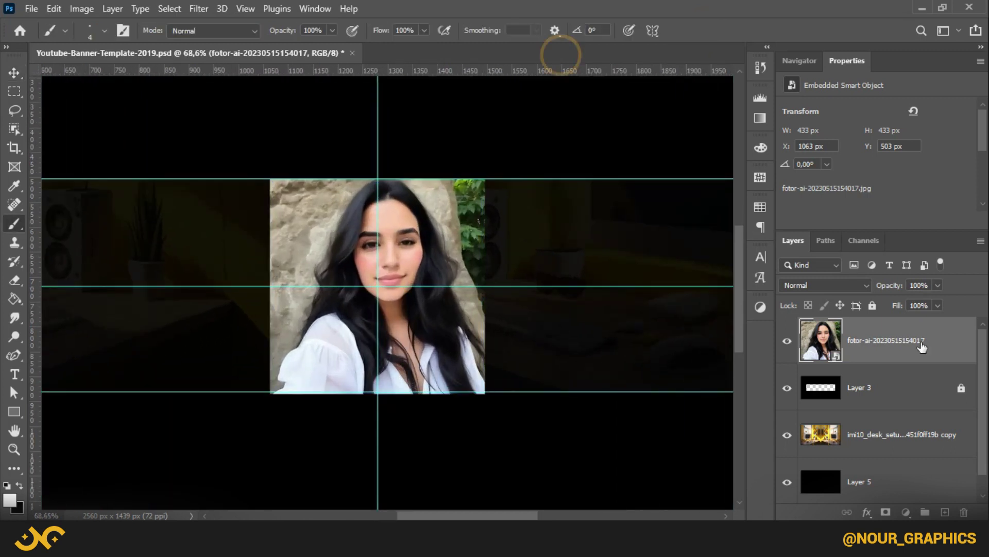
{"action": "right_click", "coordinate": [873, 348]}
{"action": "left_click", "coordinate": [781, 281]}
{"action": "key", "text": "w"}
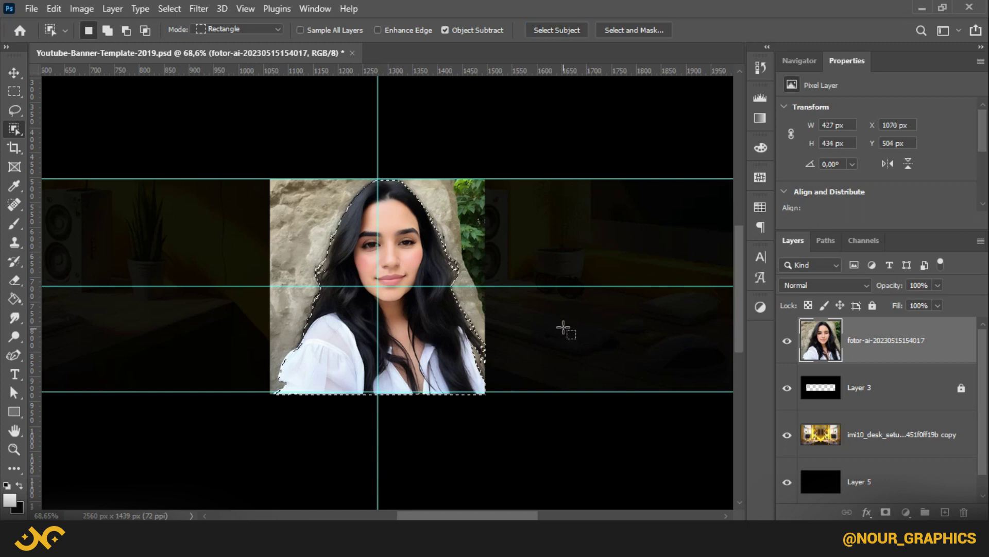
- Refine the portrait selection in Select and Mask with Smooth 17, Feather 0.9 px, Contrast 18% and Shift Edge -48%
{"action": "left_click", "coordinate": [634, 30]}
{"action": "scroll", "coordinate": [339, 366], "scroll_direction": "up", "scroll_amount": 3}
{"action": "scroll", "coordinate": [339, 366], "scroll_direction": "up", "scroll_amount": 1}
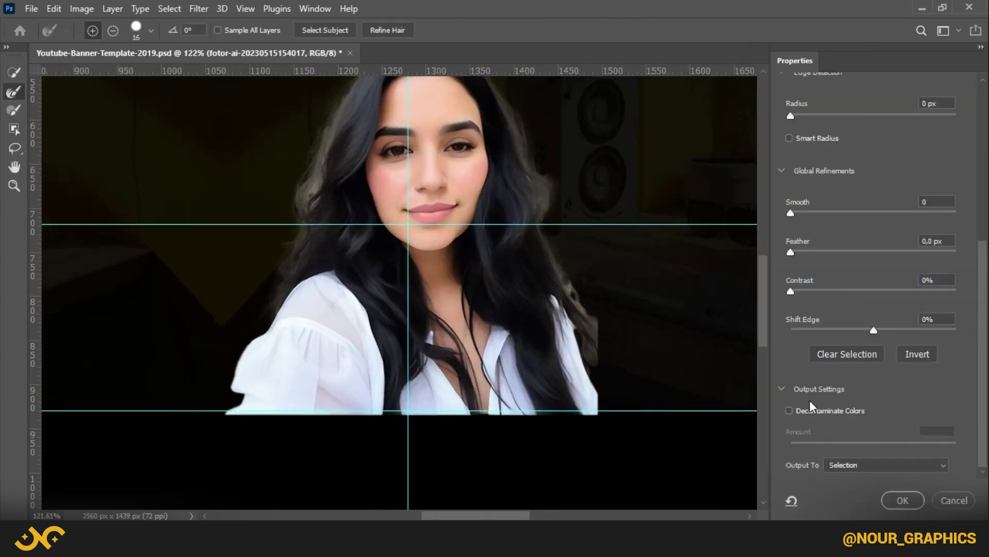
{"action": "left_click", "coordinate": [818, 211]}
{"action": "left_click", "coordinate": [833, 329]}
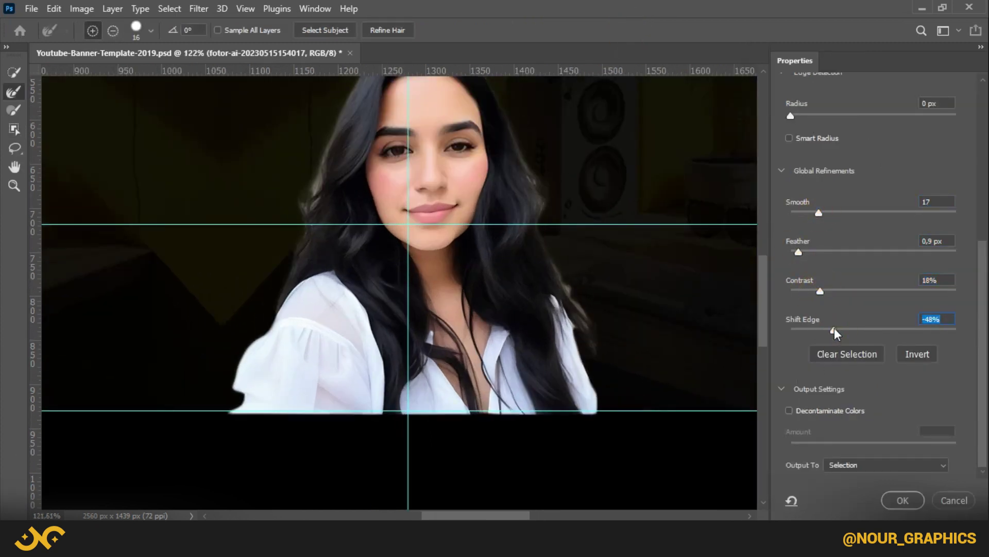
- Brush along both sides of the woman's hair with the Refine Edge brush to clean up the outline
{"action": "scroll", "coordinate": [824, 309], "scroll_direction": "up", "scroll_amount": 3}
{"action": "mouse_move", "coordinate": [314, 182]}
{"action": "left_mouse_down"}
{"action": "mouse_move", "coordinate": [313, 205]}
{"action": "mouse_move", "coordinate": [296, 203]}
{"action": "mouse_move", "coordinate": [320, 173]}
{"action": "left_mouse_up"}
{"action": "left_click_drag", "start_coordinate": [304, 236], "coordinate": [300, 251]}
{"action": "left_click_drag", "start_coordinate": [561, 283], "coordinate": [582, 318]}
{"action": "left_click_drag", "start_coordinate": [531, 176], "coordinate": [539, 188]}
{"action": "left_click_drag", "start_coordinate": [549, 253], "coordinate": [554, 269]}
{"action": "scroll", "coordinate": [598, 295], "scroll_direction": "up", "scroll_amount": 3}
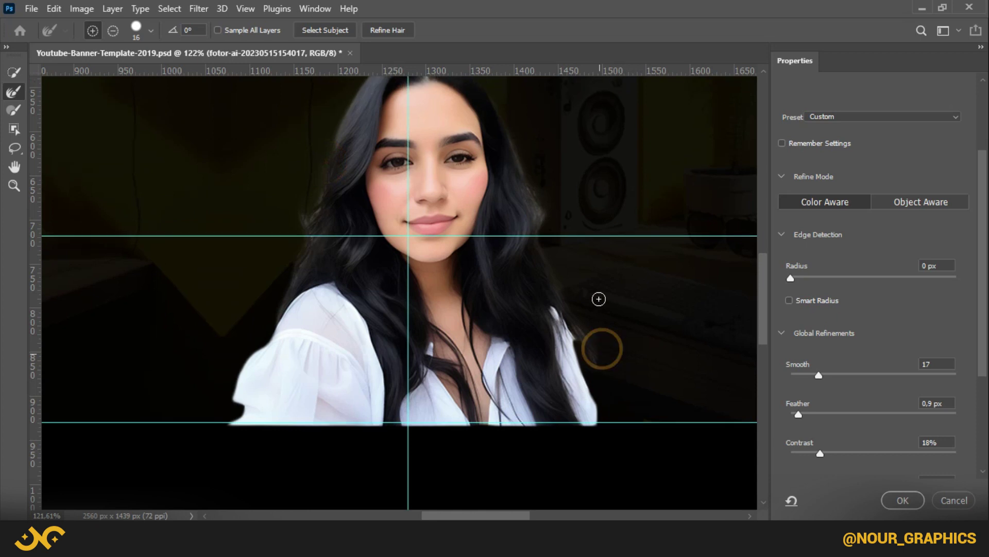
- Output the refined selection to a new layer with layer mask and delete the original portrait layer
{"action": "scroll", "coordinate": [871, 459], "scroll_direction": "down", "scroll_amount": 5}
{"action": "left_click", "coordinate": [870, 465]}
{"action": "left_click", "coordinate": [874, 487]}
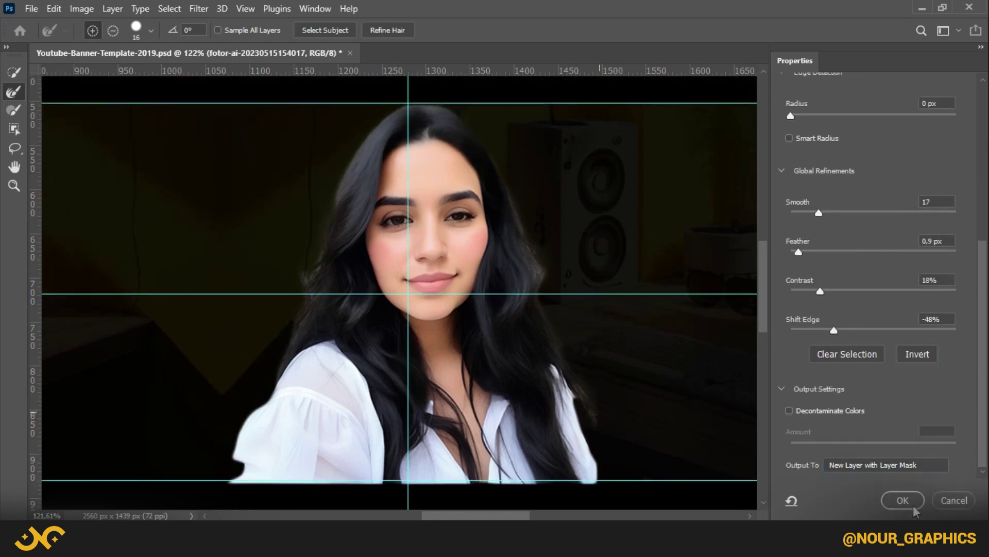
{"action": "left_click", "coordinate": [912, 506]}
{"action": "left_click", "coordinate": [885, 384]}
{"action": "key", "text": "Delete"}
- Move the portrait cutout to the right of the banner's centre guide, at about X 1214 px
{"action": "key", "text": "v"}
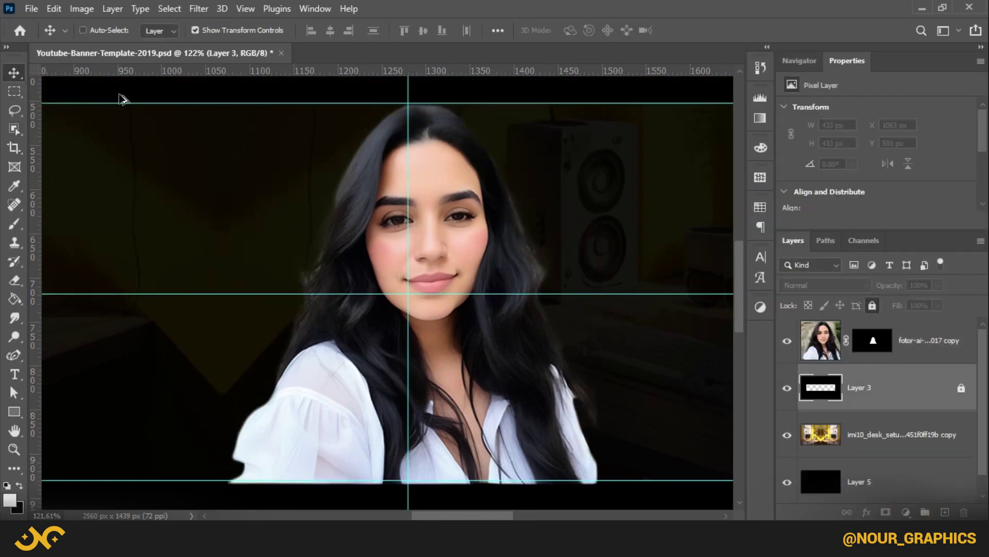
{"action": "scroll", "coordinate": [302, 221], "scroll_direction": "down", "scroll_amount": 5}
{"action": "left_click", "coordinate": [922, 340]}
{"action": "scroll", "coordinate": [375, 314], "scroll_direction": "up", "scroll_amount": 3}
{"action": "left_click_drag", "start_coordinate": [442, 340], "coordinate": [516, 340]}
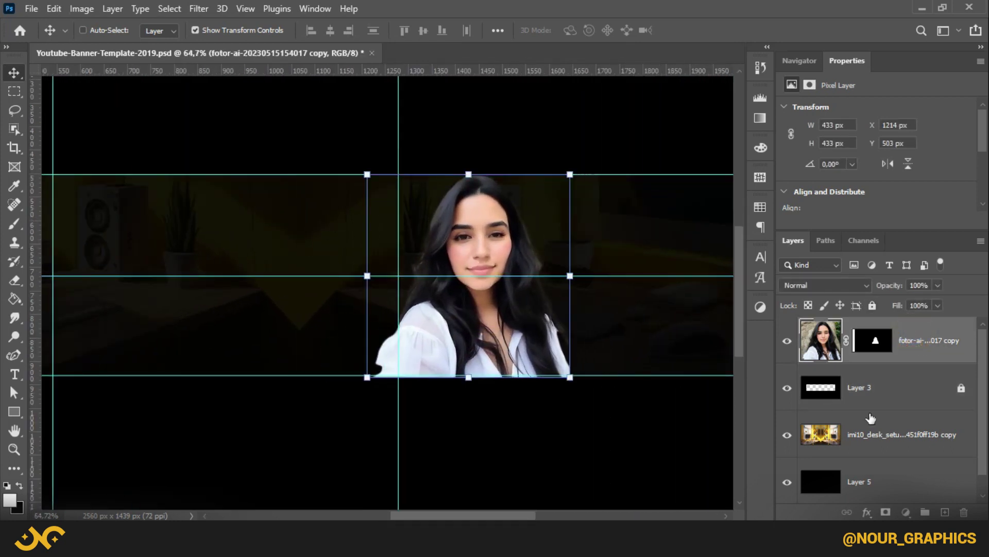
- Add the text "GRAPHIC" in Bebas Regular above Layer 3, left of the woman, and colour it white
{"action": "left_click", "coordinate": [868, 389]}
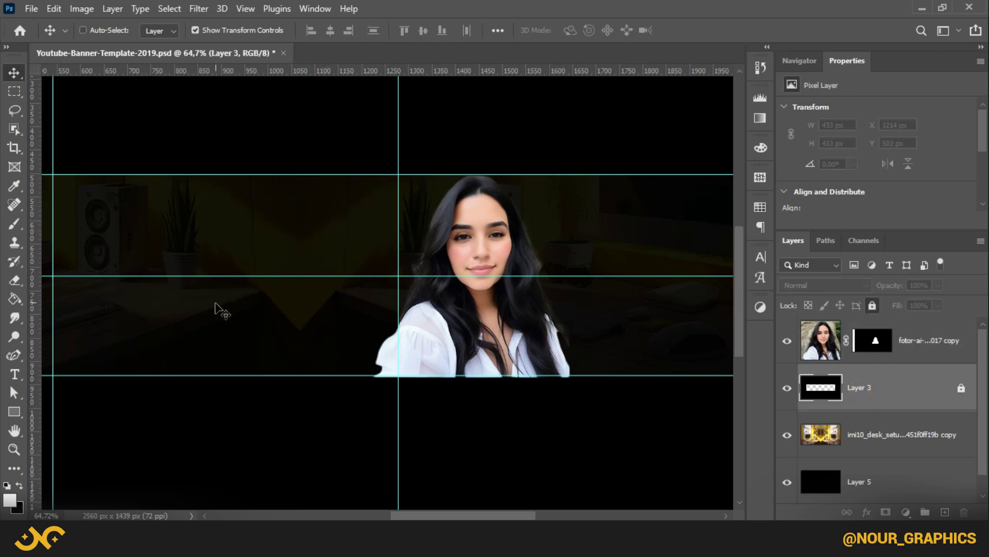
{"action": "left_click", "coordinate": [13, 375]}
{"action": "left_click", "coordinate": [259, 243]}
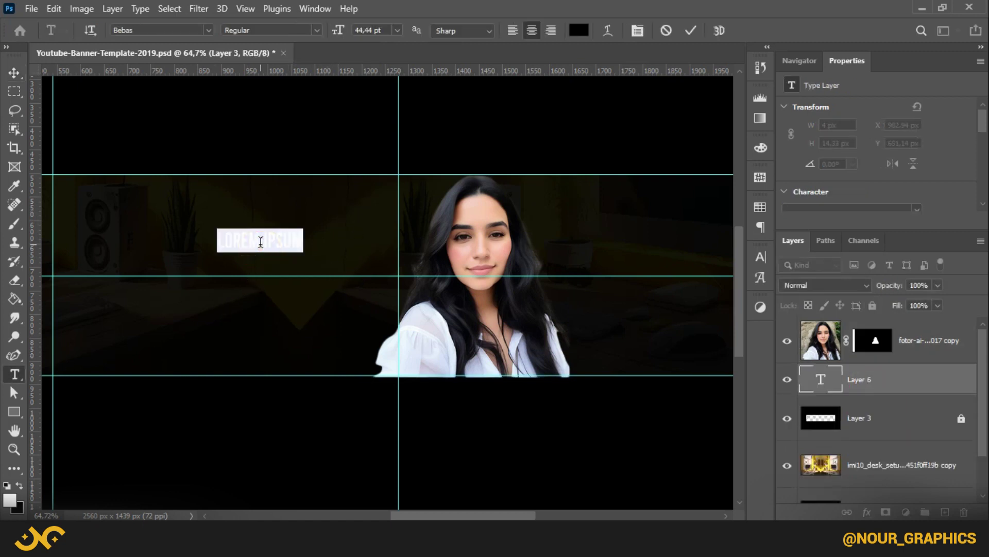
{"action": "key", "text": "BackSpace"}
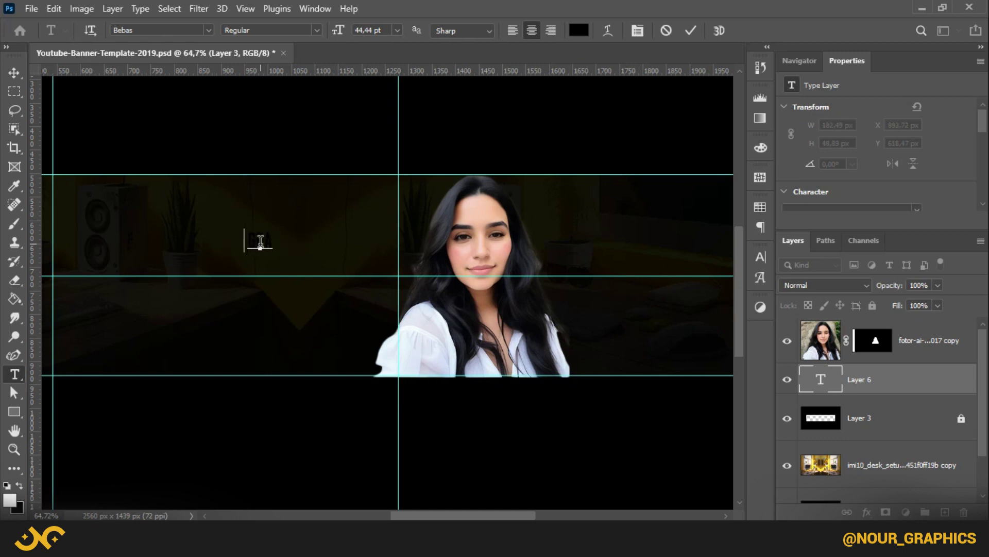
{"action": "left_click", "coordinate": [691, 31]}
{"action": "left_click", "coordinate": [579, 30]}
{"action": "left_click", "coordinate": [610, 181]}
{"action": "left_click", "coordinate": [928, 169]}
- Duplicate the GRAPHIC text below itself and change the copy's wording to "DESIGN"
{"action": "left_click_drag", "start_coordinate": [261, 235], "coordinate": [261, 226]}
{"action": "left_click_drag", "start_coordinate": [262, 226], "coordinate": [230, 248]}
{"action": "type", "text": "DESIGN"}
{"action": "left_click", "coordinate": [688, 30]}
{"action": "key", "text": "v"}
- Enlarge the GRAPHIC and DESIGN texts, align their left edges and stack them closely
{"action": "left_click", "coordinate": [923, 409], "text": "ctrl"}
{"action": "left_click_drag", "start_coordinate": [286, 264], "coordinate": [334, 298]}
{"action": "left_click", "coordinate": [714, 27]}
{"action": "left_click", "coordinate": [312, 29]}
{"action": "left_click_drag", "start_coordinate": [289, 225], "coordinate": [304, 252]}
{"action": "left_click", "coordinate": [840, 379]}
{"action": "left_click_drag", "start_coordinate": [364, 301], "coordinate": [363, 301]}
{"action": "left_click_drag", "start_coordinate": [273, 296], "coordinate": [275, 288]}
- Transform both text layers together so the words slant upward to the right, and position them beside the woman
{"action": "left_click", "coordinate": [890, 411], "text": "shift"}
{"action": "key", "text": "ctrl+t"}
{"action": "mouse_move", "coordinate": [369, 261]}
{"action": "left_mouse_down"}
{"action": "mouse_move", "coordinate": [369, 250]}
{"action": "mouse_move", "coordinate": [363, 256]}
{"action": "left_mouse_up"}
{"action": "left_click", "coordinate": [713, 32]}
{"action": "left_click_drag", "start_coordinate": [363, 319], "coordinate": [353, 309]}
{"action": "left_click_drag", "start_coordinate": [325, 284], "coordinate": [332, 301]}
{"action": "left_click", "coordinate": [718, 31]}
{"action": "scroll", "coordinate": [262, 233], "scroll_direction": "up", "scroll_amount": 3}
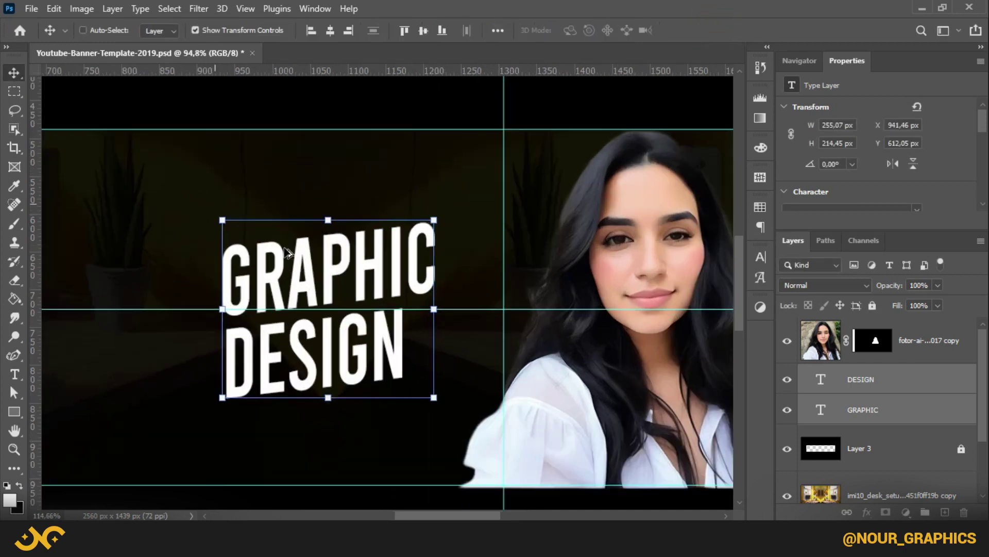
- Duplicate the GRAPHIC text above itself and change the copy's wording to "TUTORIALS"
{"action": "left_click", "coordinate": [892, 382]}
{"action": "left_click", "coordinate": [926, 409]}
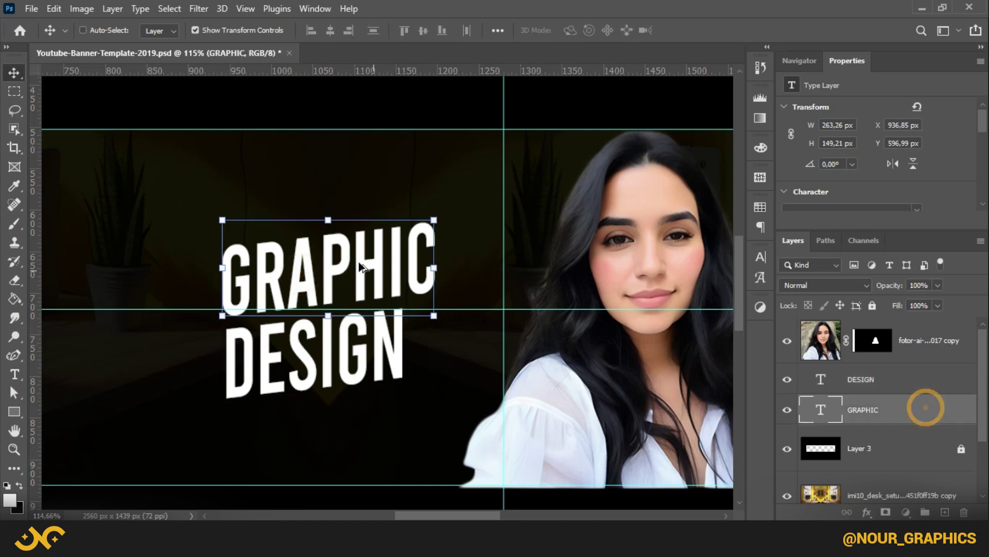
{"action": "left_click_drag", "start_coordinate": [326, 251], "coordinate": [320, 192], "text": "alt"}
{"action": "double_click", "coordinate": [311, 189]}
{"action": "type", "text": "TUTORIALS"}
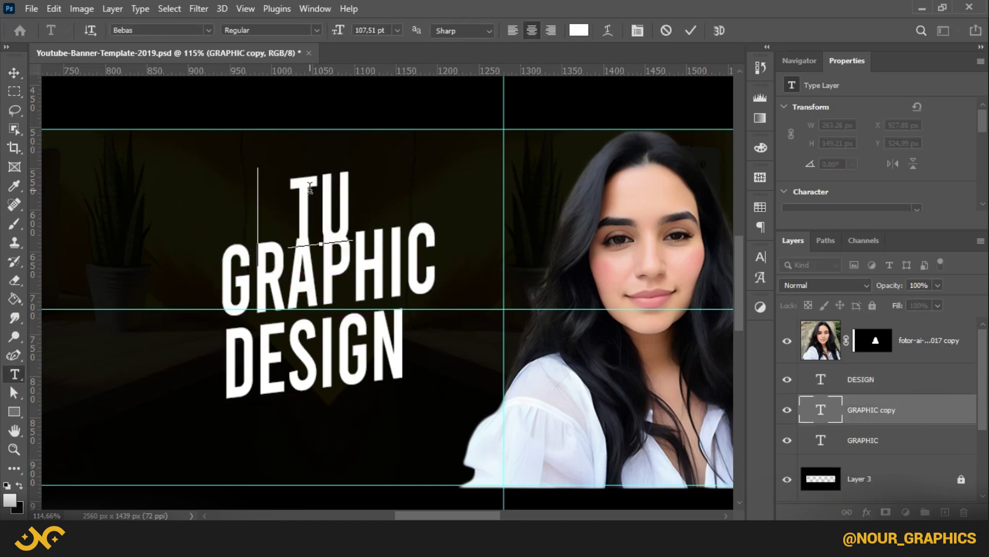
{"action": "left_click", "coordinate": [691, 30]}
- Set the TUTORIALS text to 48 pt and place it above the right end of GRAPHIC
{"action": "left_click", "coordinate": [397, 30]}
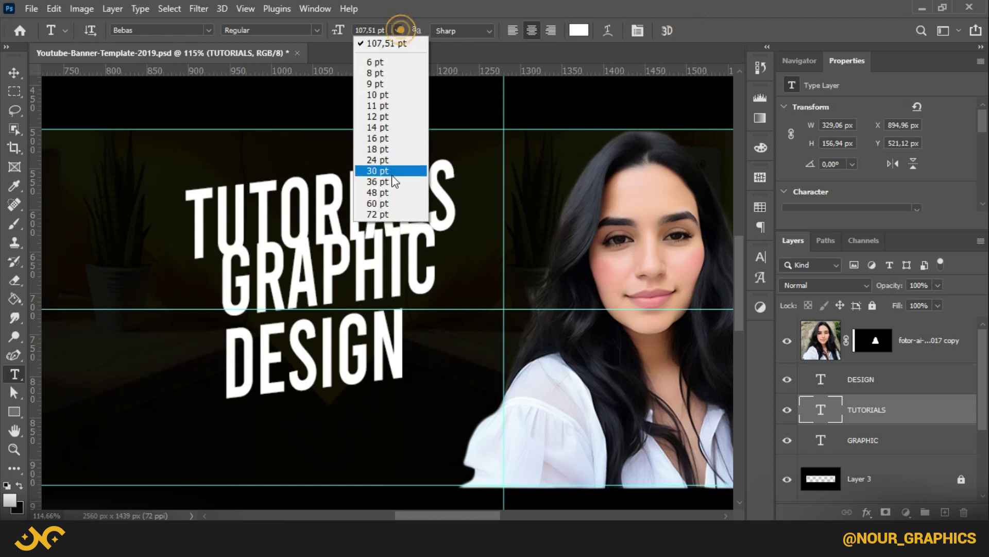
{"action": "left_click", "coordinate": [394, 172]}
{"action": "left_click_drag", "start_coordinate": [403, 343], "coordinate": [475, 319], "text": "ctrl"}
{"action": "scroll", "coordinate": [478, 324], "scroll_direction": "down", "scroll_amount": 1}
{"action": "left_click", "coordinate": [398, 30]}
{"action": "left_click", "coordinate": [381, 175]}
{"action": "left_click_drag", "start_coordinate": [479, 216], "coordinate": [456, 216]}
- Duplicate the TUTORIALS text, change the copy to the designer's byline and place it under DESIGN, aligned left
{"action": "scroll", "coordinate": [455, 188], "scroll_direction": "down", "scroll_amount": 3}
{"action": "left_click_drag", "start_coordinate": [403, 140], "coordinate": [330, 362], "text": "ctrl+alt+shift"}
{"action": "double_click", "coordinate": [342, 369]}
{"action": "type", "text": "BY NOUR"}
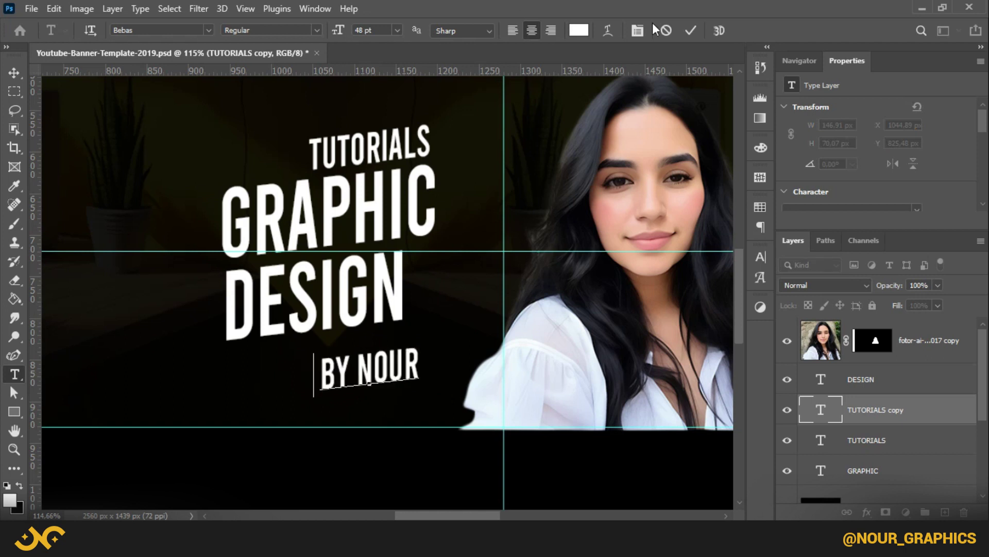
{"action": "left_click", "coordinate": [691, 30]}
{"action": "left_click_drag", "start_coordinate": [331, 238], "coordinate": [235, 233]}
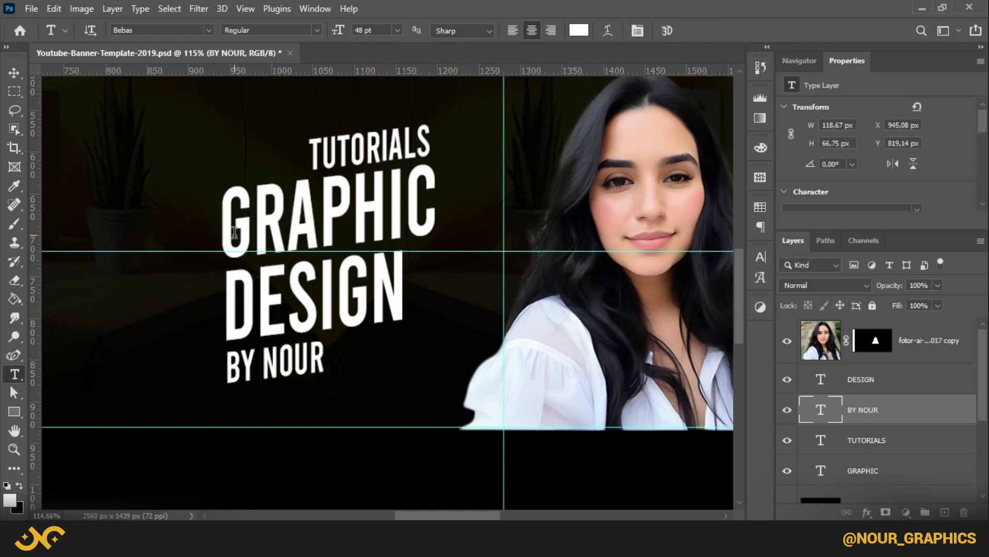
{"action": "left_click", "coordinate": [15, 74]}
{"action": "key", "text": "Up"}
{"action": "key", "text": "Up"}
- Apply a linear orange-to-yellow Gradient Overlay to the GRAPHIC text with 94% opacity, 90° angle and 117% scale
{"action": "left_click", "coordinate": [402, 487], "text": "ctrl"}
{"action": "scroll", "coordinate": [242, 324], "scroll_direction": "down", "scroll_amount": 7}
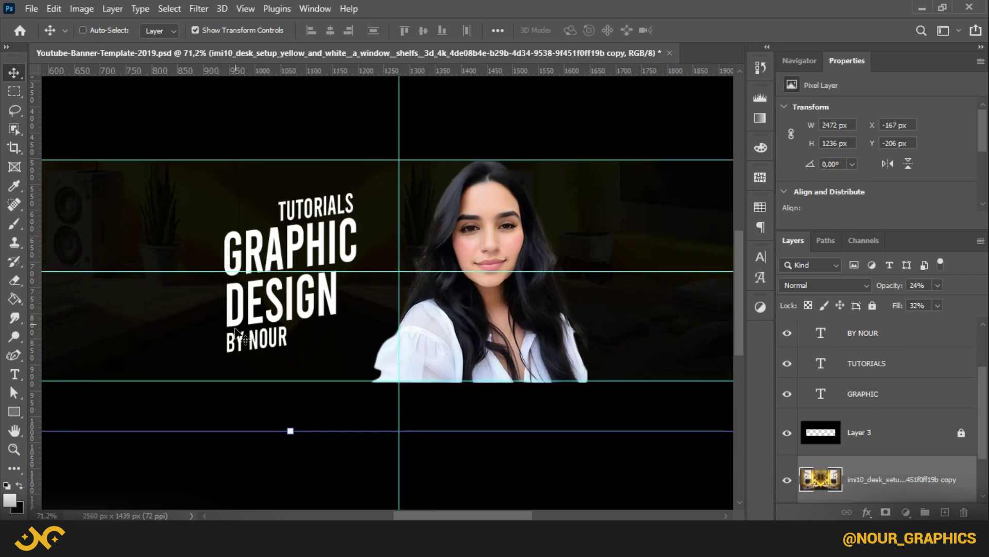
{"action": "left_click", "coordinate": [277, 273], "text": "ctrl"}
{"action": "scroll", "coordinate": [277, 273], "scroll_direction": "up", "scroll_amount": 10}
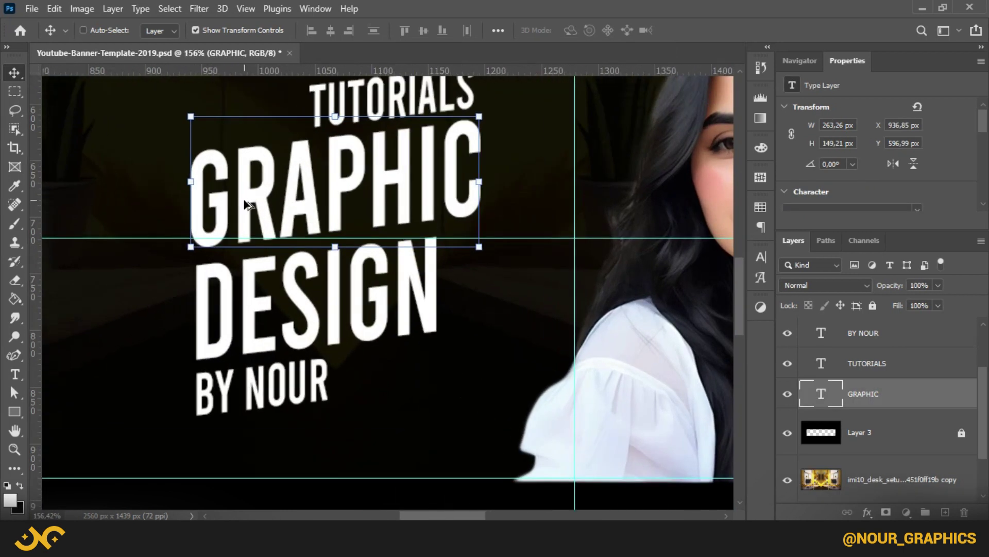
{"action": "double_click", "coordinate": [945, 401]}
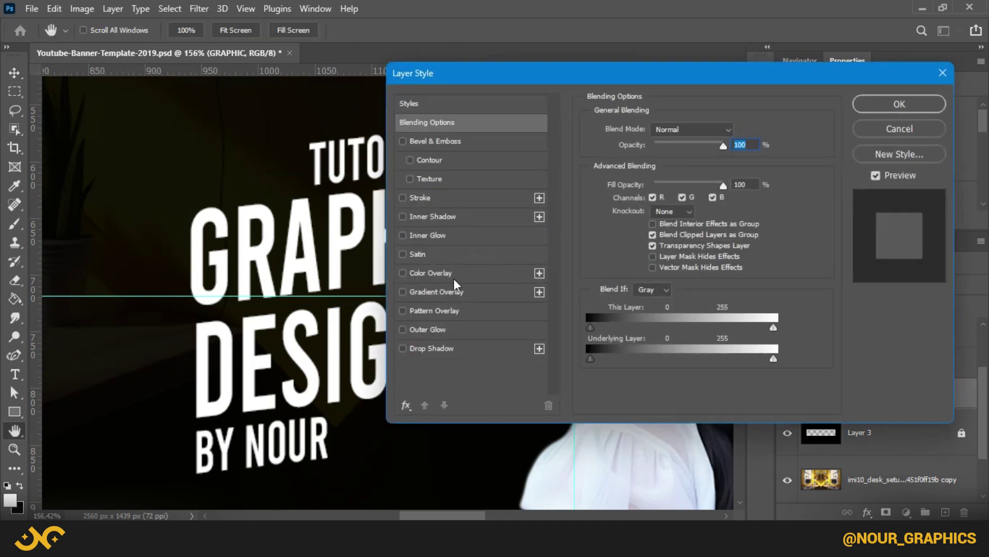
{"action": "left_click", "coordinate": [445, 293]}
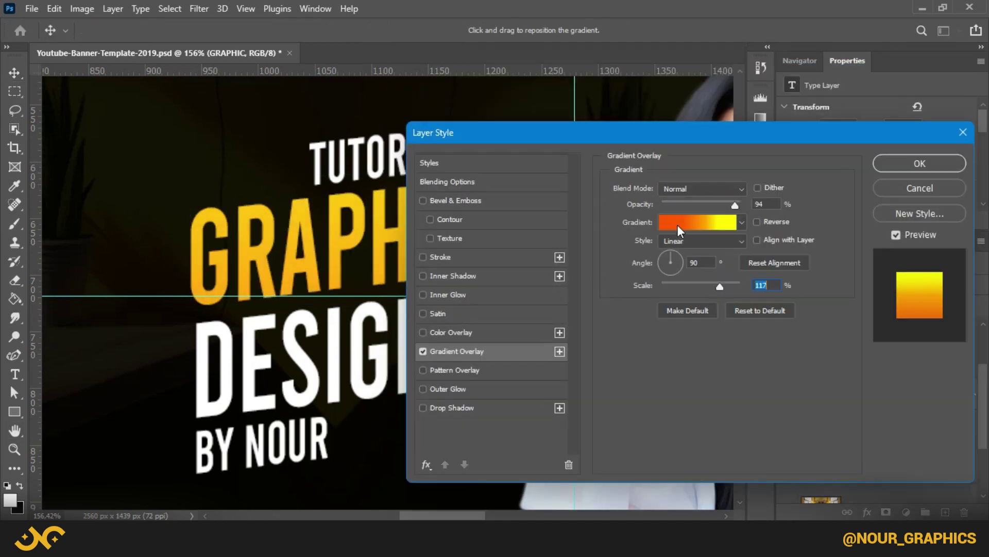
- Adjust the orange and yellow colour stops of the GRAPHIC text's gradient and close the layer style settings
{"action": "left_click", "coordinate": [670, 223]}
{"action": "left_click", "coordinate": [758, 326]}
{"action": "left_click_drag", "start_coordinate": [760, 325], "coordinate": [618, 326]}
{"action": "mouse_move", "coordinate": [696, 326]}
{"action": "left_mouse_down"}
{"action": "mouse_move", "coordinate": [745, 325]}
{"action": "mouse_move", "coordinate": [617, 326]}
{"action": "mouse_move", "coordinate": [688, 336]}
{"action": "left_mouse_up"}
{"action": "left_click", "coordinate": [618, 326]}
{"action": "left_click", "coordinate": [745, 327]}
{"action": "double_click", "coordinate": [617, 326]}
{"action": "left_click", "coordinate": [926, 174]}
{"action": "left_click_drag", "start_coordinate": [766, 326], "coordinate": [748, 348]}
{"action": "left_click_drag", "start_coordinate": [841, 324], "coordinate": [674, 321]}
{"action": "left_click_drag", "start_coordinate": [748, 326], "coordinate": [655, 326]}
{"action": "left_click", "coordinate": [895, 116]}
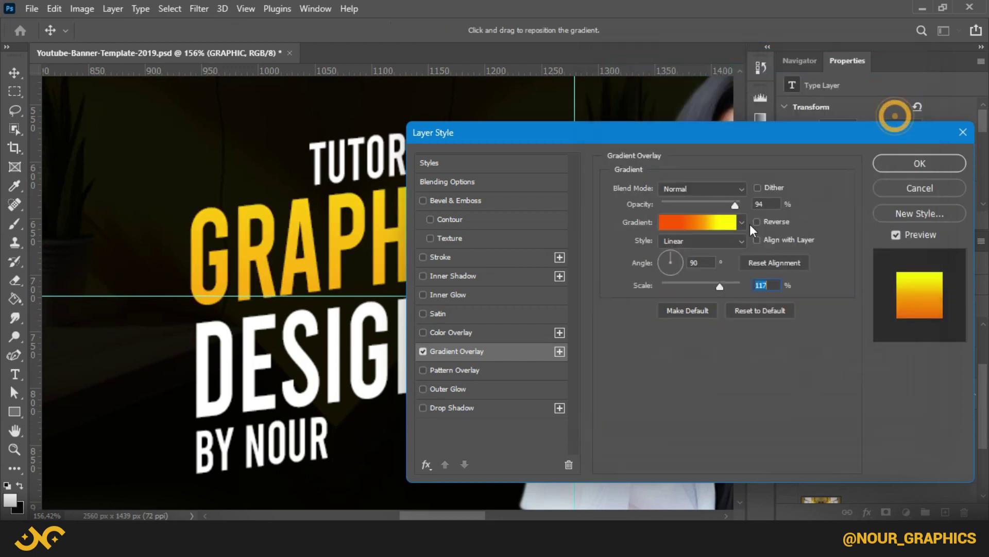
{"action": "left_click", "coordinate": [962, 133]}
{"action": "left_click", "coordinate": [462, 207]}
{"action": "left_click", "coordinate": [962, 133]}
- Clear the layer effects from the GRAPHIC text and reapply a Gradient Overlay in its layer style settings
{"action": "left_click_drag", "start_coordinate": [963, 393], "coordinate": [964, 511]}
{"action": "left_click", "coordinate": [14, 356]}
{"action": "left_click", "coordinate": [14, 375]}
{"action": "left_click", "coordinate": [309, 247]}
{"action": "left_click", "coordinate": [694, 30]}
{"action": "double_click", "coordinate": [919, 393]}
{"action": "left_click", "coordinate": [451, 351]}
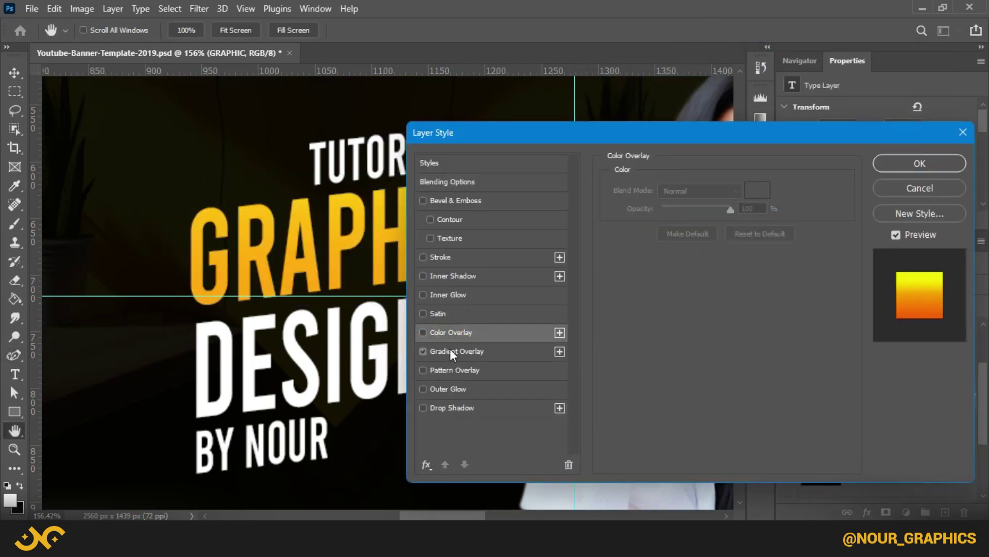
- Edit the GRAPHIC text's overlay gradient: remove the middle colour stop and shift the midpoint slightly towards the orange stop
{"action": "left_click", "coordinate": [697, 262]}
{"action": "left_click", "coordinate": [702, 226]}
{"action": "left_click", "coordinate": [768, 325]}
{"action": "left_click_drag", "start_coordinate": [769, 326], "coordinate": [765, 365]}
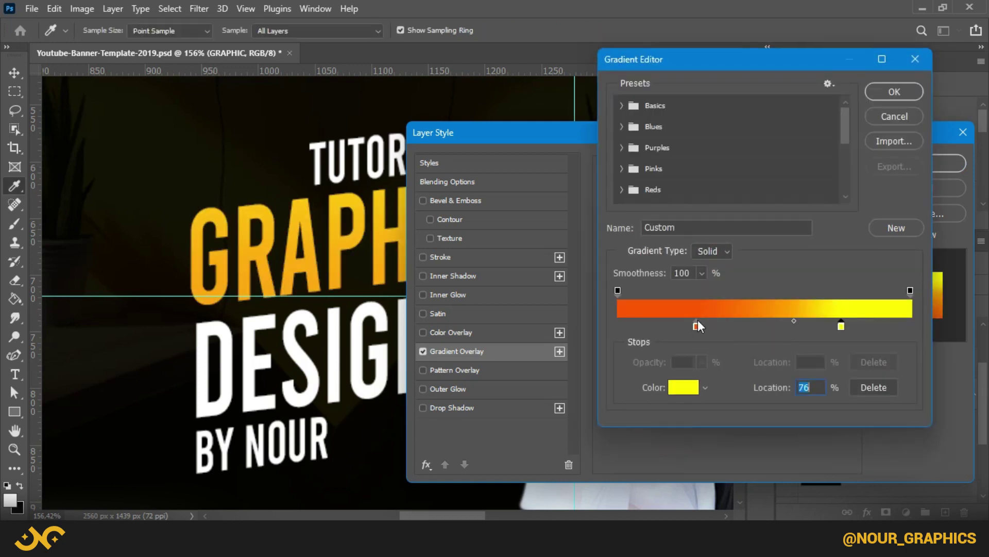
{"action": "mouse_move", "coordinate": [798, 320]}
{"action": "left_mouse_down"}
{"action": "mouse_move", "coordinate": [767, 321]}
{"action": "mouse_move", "coordinate": [789, 320]}
{"action": "left_mouse_up"}
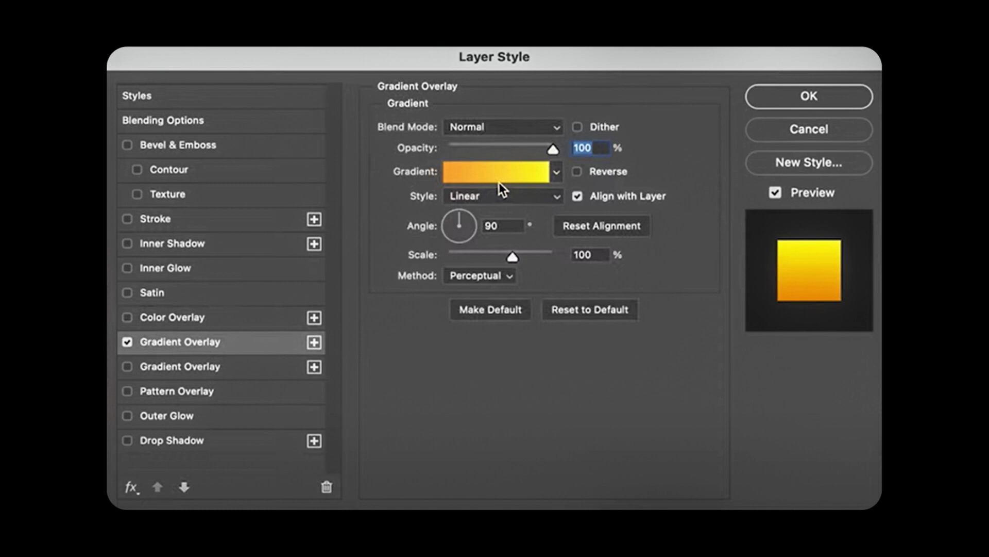
{"action": "left_click", "coordinate": [498, 184]}
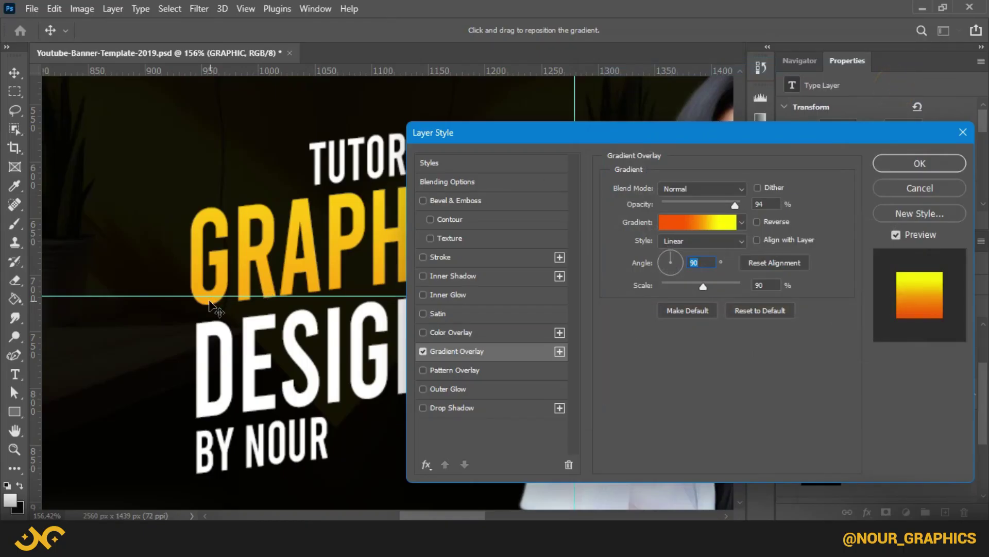
- Add a smooth Inner Bevel to the GRAPHIC text with 95% depth, direction Down, 4 px size and a shading angle of 11°
{"action": "left_click", "coordinate": [472, 199]}
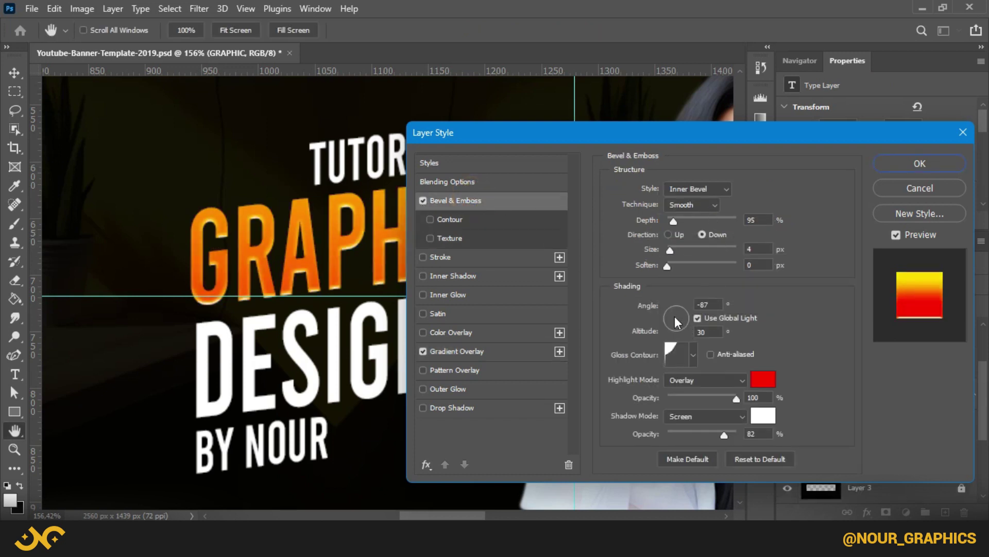
{"action": "left_click_drag", "start_coordinate": [674, 323], "coordinate": [670, 297]}
{"action": "left_click", "coordinate": [702, 303]}
{"action": "type", "text": "11"}
{"action": "key", "text": "Return"}
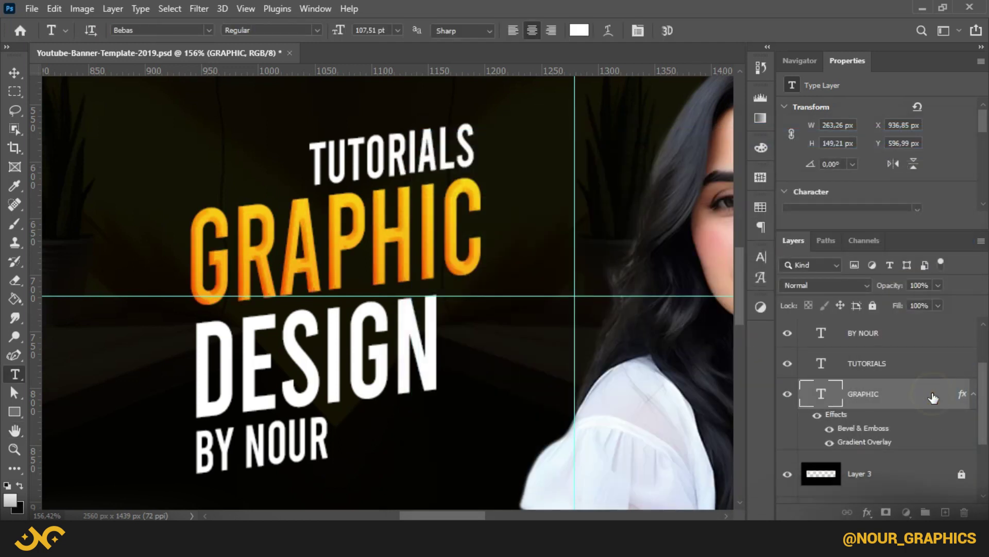
- Set the GRAPHIC text's Bevel & Emboss size to 5 px and soften to 0 px, with a red highlight at 100% opacity
{"action": "double_click", "coordinate": [895, 392]}
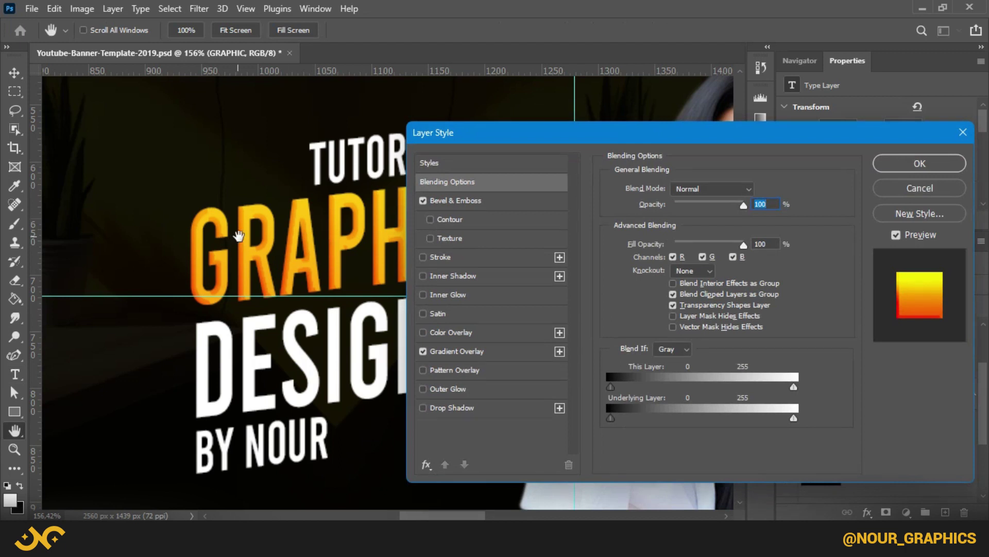
{"action": "left_click", "coordinate": [248, 246], "text": "ctrl"}
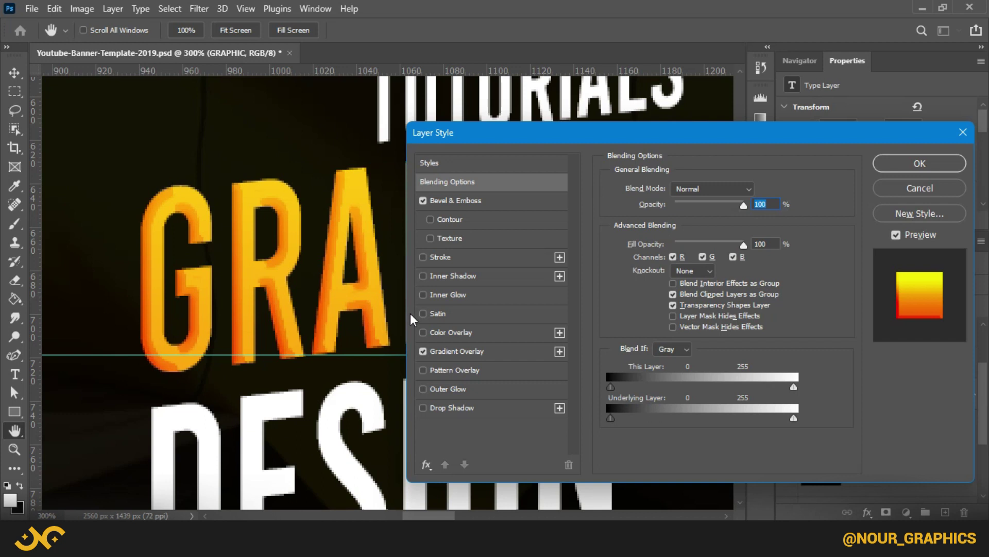
{"action": "left_click", "coordinate": [455, 200]}
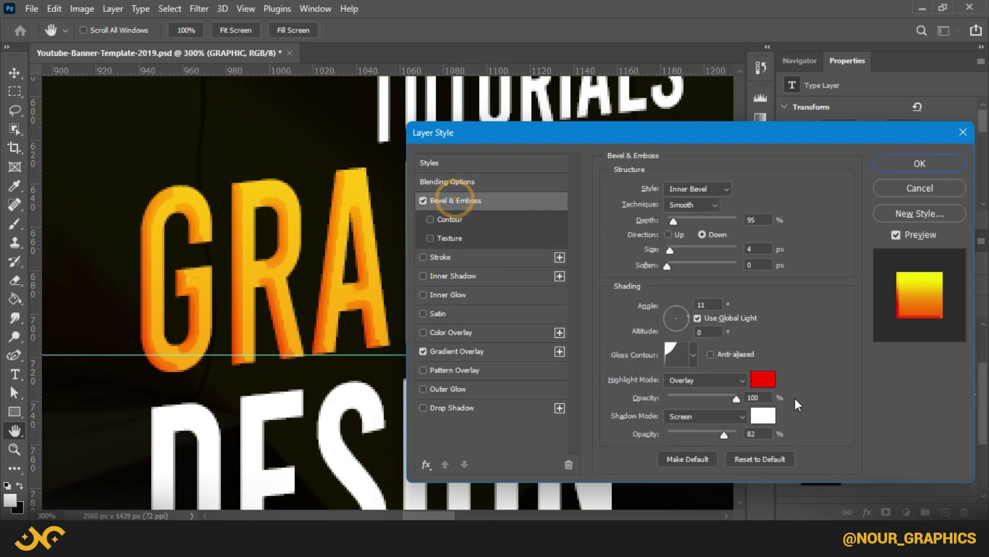
{"action": "left_click", "coordinate": [762, 381]}
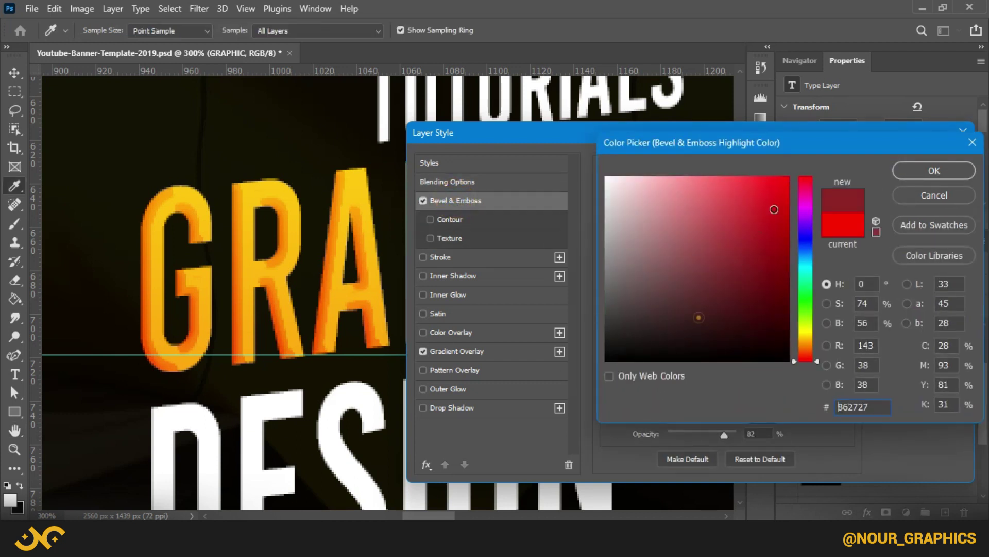
{"action": "left_click", "coordinate": [918, 171]}
{"action": "left_click_drag", "start_coordinate": [735, 396], "coordinate": [791, 395]}
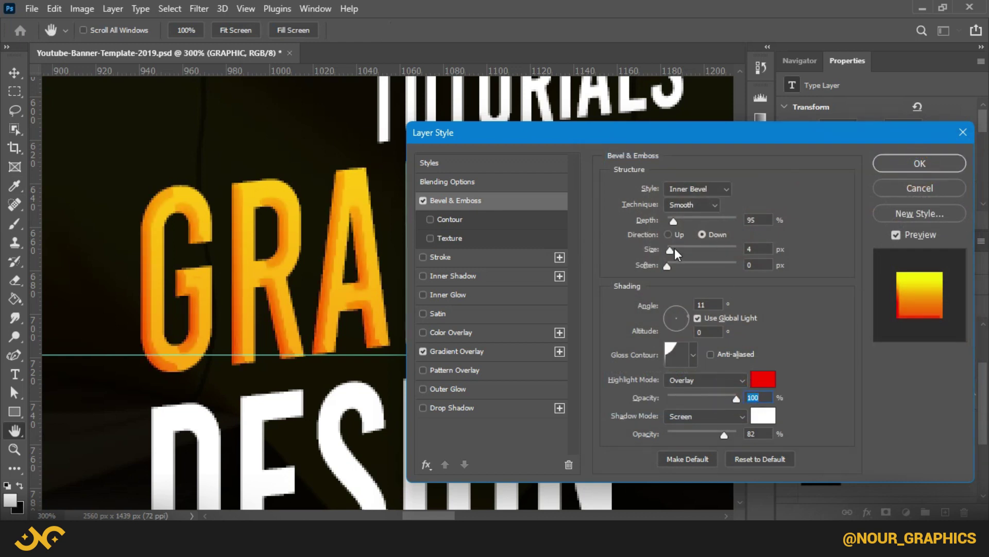
{"action": "left_click_drag", "start_coordinate": [670, 251], "coordinate": [672, 250]}
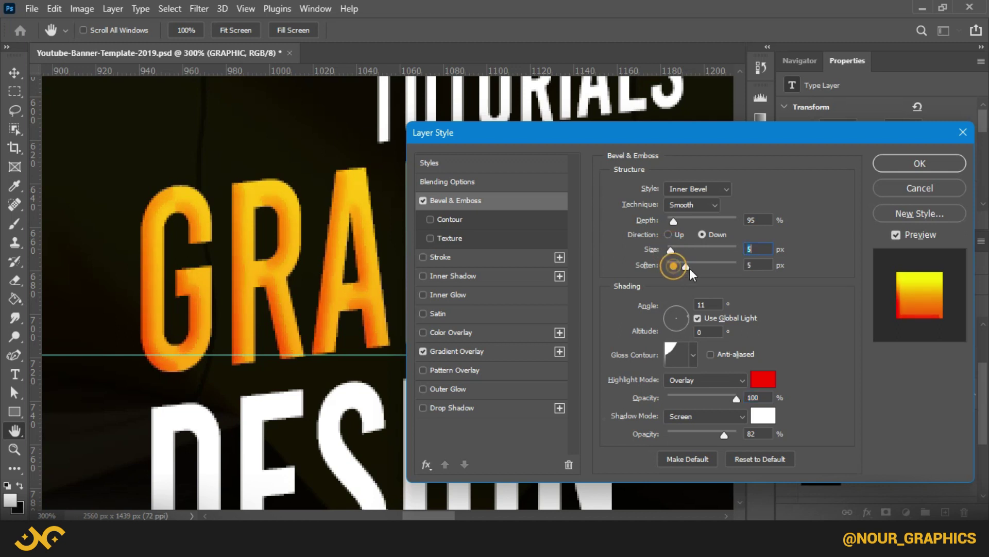
{"action": "key", "text": "Tab"}
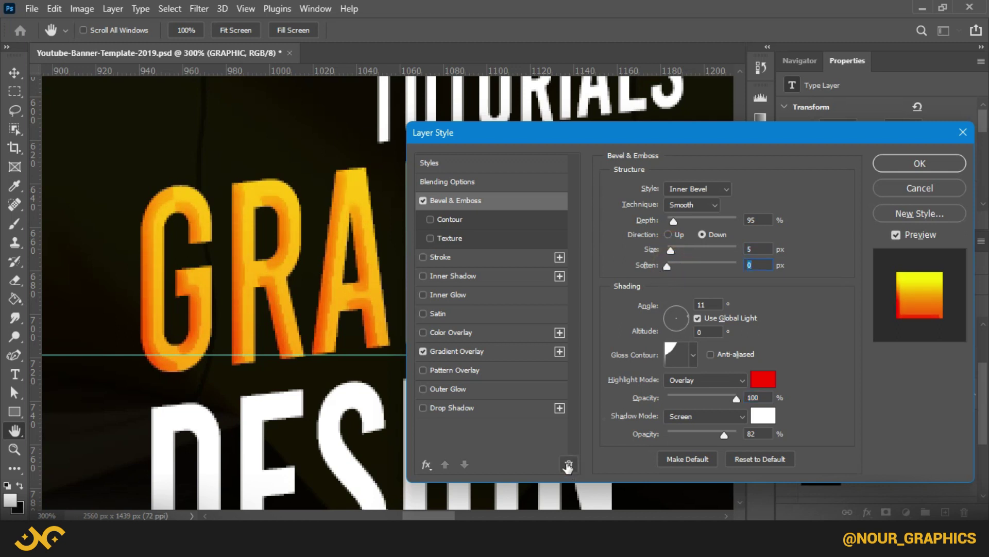
- Add a dark orange-brown (#832b00) Drop Shadow to the GRAPHIC text with 100% opacity, 105° angle, 4 px distance and 0 px size
{"action": "left_click", "coordinate": [465, 407]}
{"action": "left_click", "coordinate": [764, 192]}
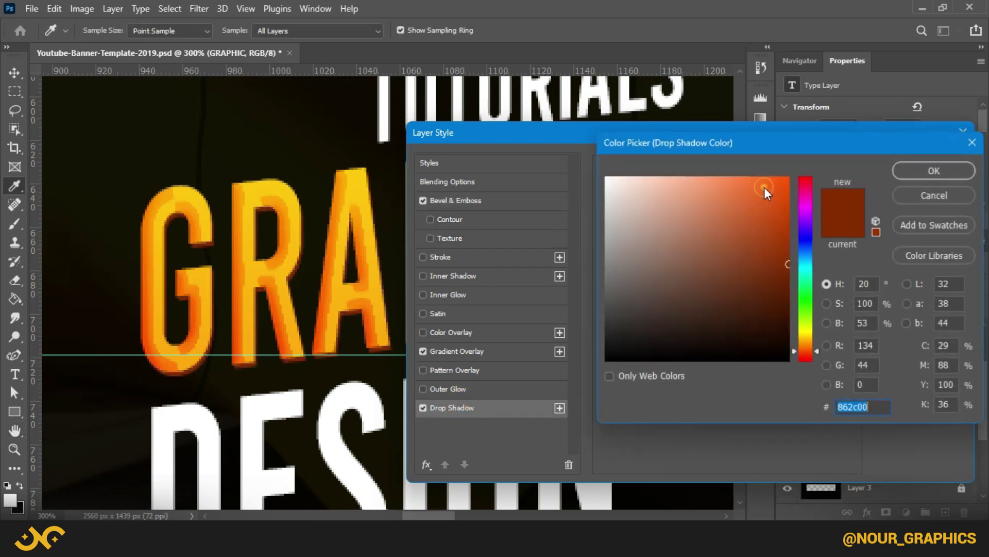
{"action": "left_click_drag", "start_coordinate": [779, 254], "coordinate": [796, 267]}
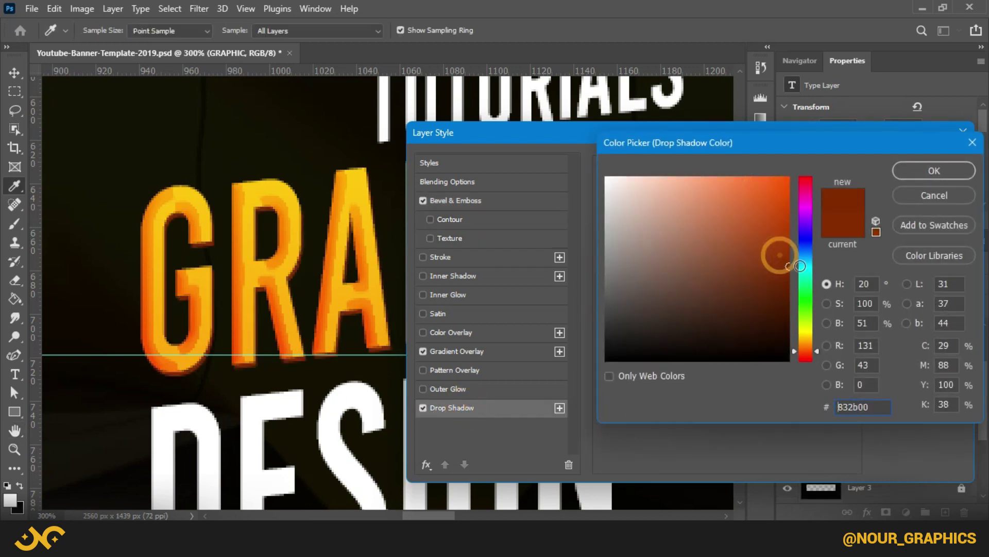
{"action": "left_click", "coordinate": [934, 171]}
{"action": "left_click", "coordinate": [661, 286]}
{"action": "left_click_drag", "start_coordinate": [664, 254], "coordinate": [665, 250]}
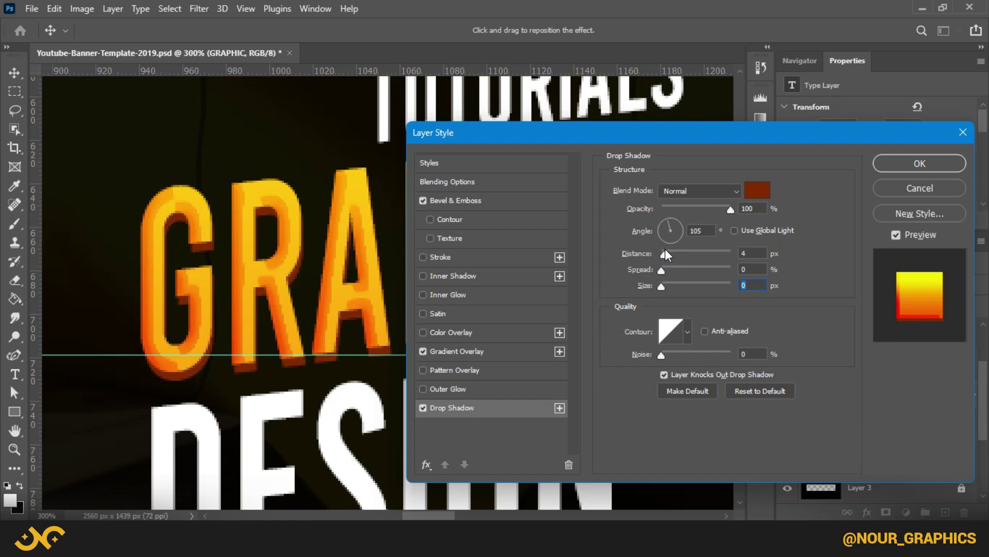
{"action": "left_click", "coordinate": [907, 160]}
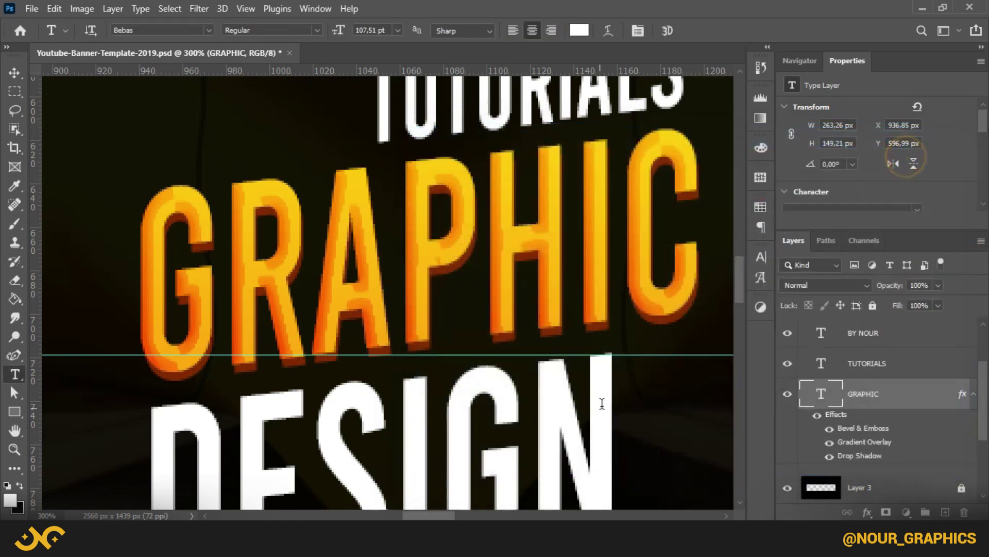
- Try copying the GRAPHIC text's layer style onto the TUTORIALS layer, and undo the copy
{"action": "left_click", "coordinate": [973, 396]}
{"action": "scroll", "coordinate": [286, 283], "scroll_direction": "down", "scroll_amount": 5}
{"action": "scroll", "coordinate": [286, 284], "scroll_direction": "up", "scroll_amount": 2}
{"action": "scroll", "coordinate": [286, 284], "scroll_direction": "down", "scroll_amount": 3}
{"action": "left_click_drag", "start_coordinate": [962, 397], "coordinate": [948, 377]}
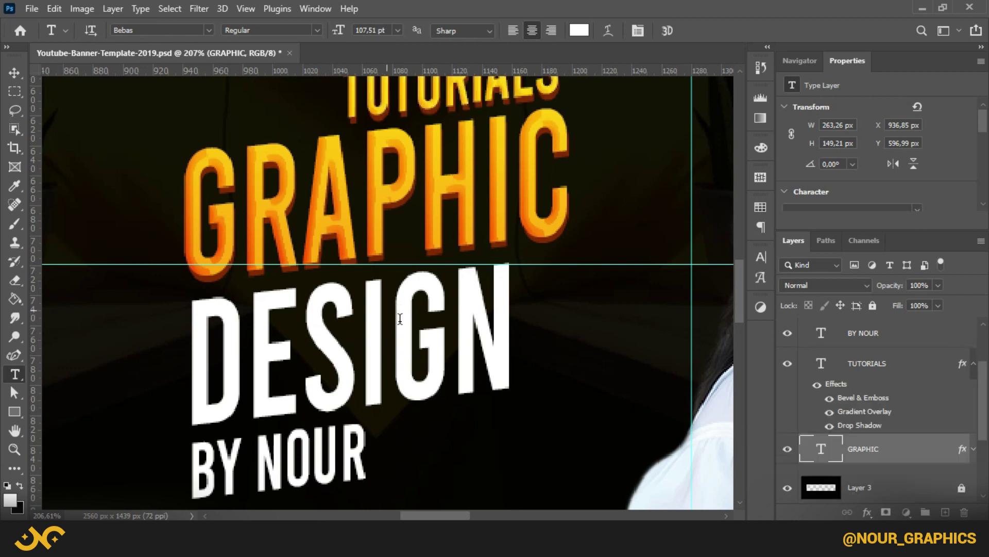
{"action": "key", "text": "ctrl+z"}
- Move the GRAPHIC layer above DESIGN in the layer stack and copy its layer style onto the DESIGN text
{"action": "scroll", "coordinate": [940, 412], "scroll_direction": "up", "scroll_amount": 1}
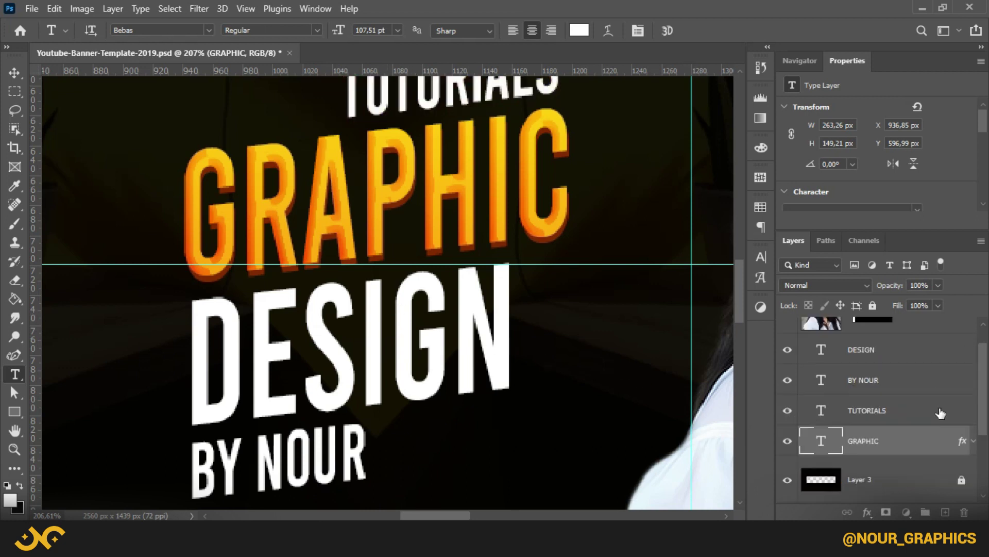
{"action": "left_click_drag", "start_coordinate": [916, 444], "coordinate": [907, 380]}
{"action": "left_click", "coordinate": [974, 350]}
{"action": "left_click", "coordinate": [902, 364]}
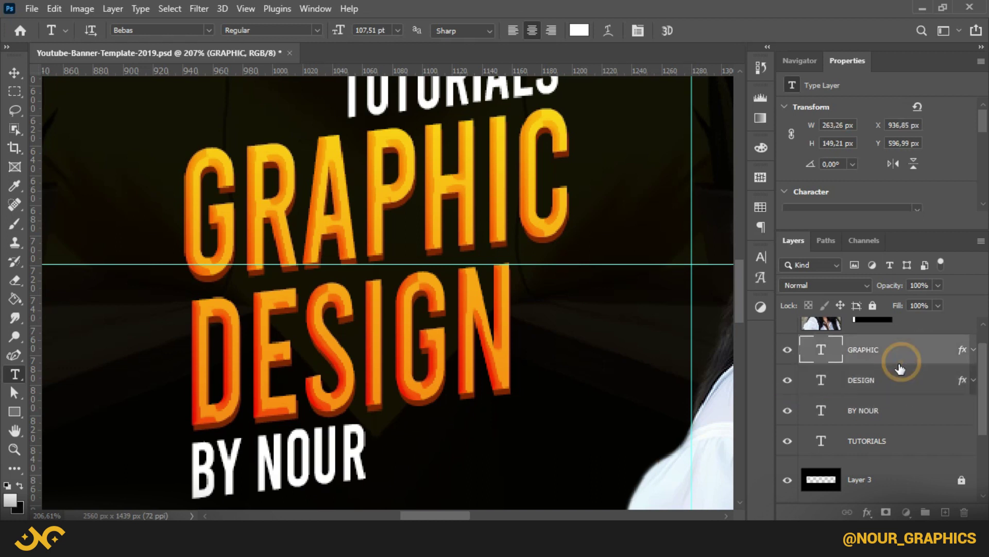
{"action": "left_click", "coordinate": [963, 382]}
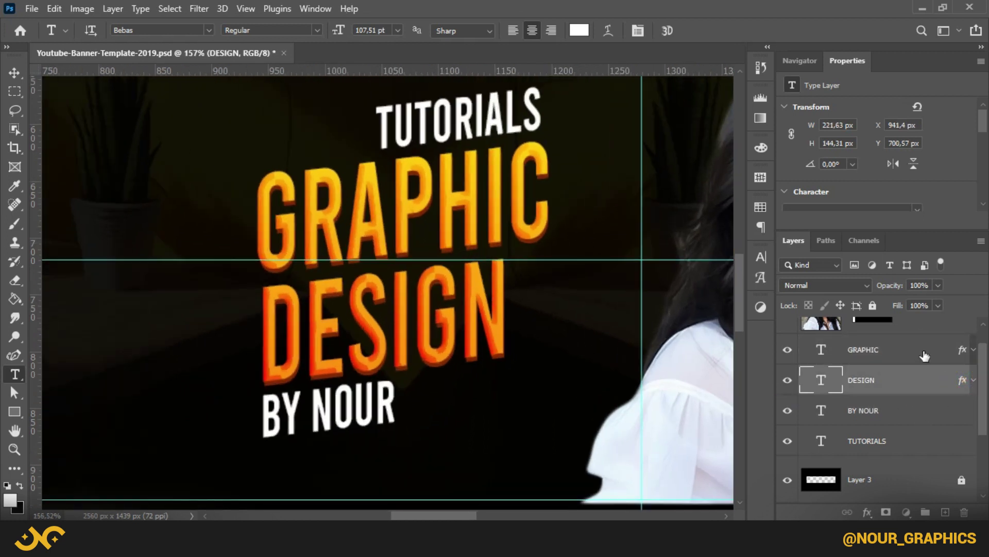
- Copy the title's layer style onto the byline text, disable Bevel & Emboss and Gradient Overlay, and set the Drop Shadow distance to 1 px
{"action": "left_click", "coordinate": [973, 411]}
{"action": "double_click", "coordinate": [917, 410]}
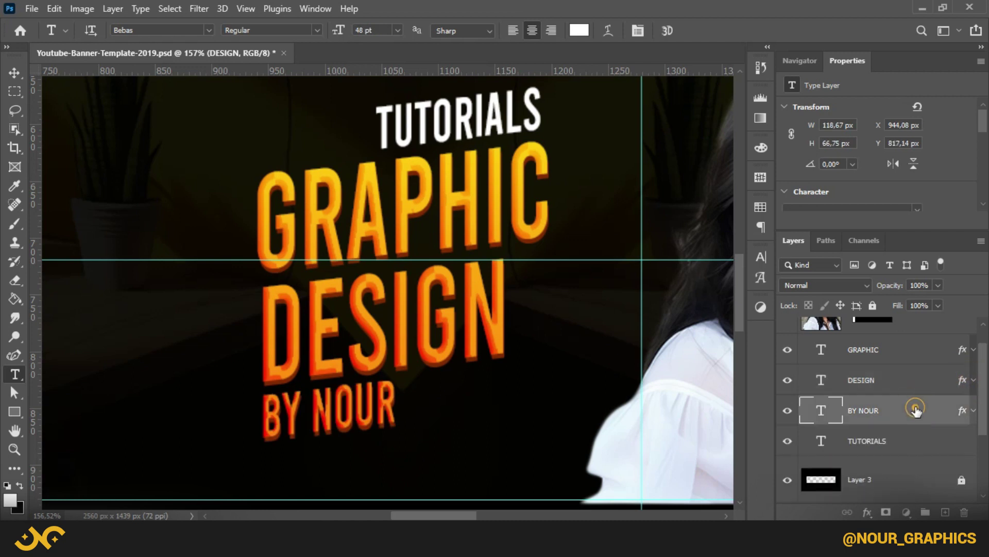
{"action": "left_click", "coordinate": [422, 201]}
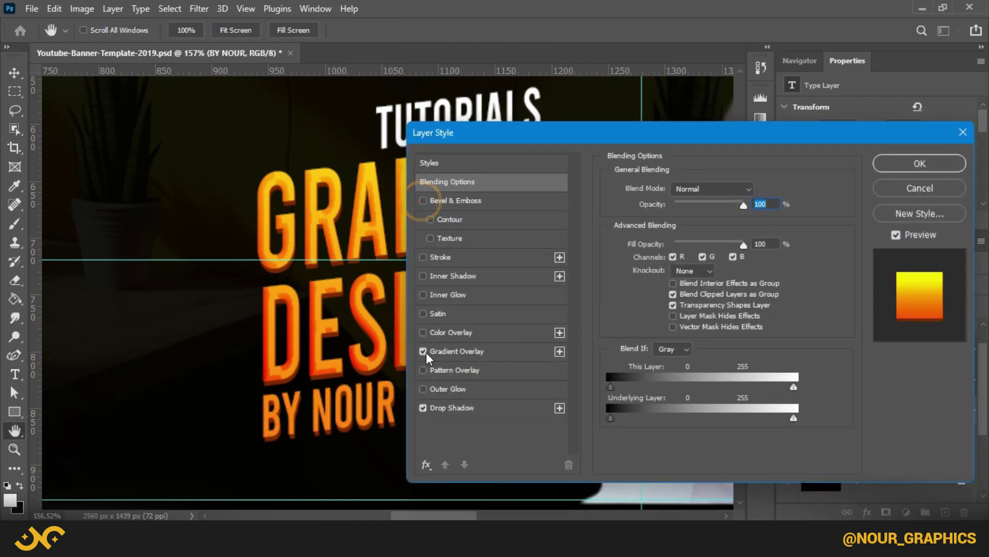
{"action": "left_click", "coordinate": [423, 350]}
{"action": "left_click", "coordinate": [452, 407]}
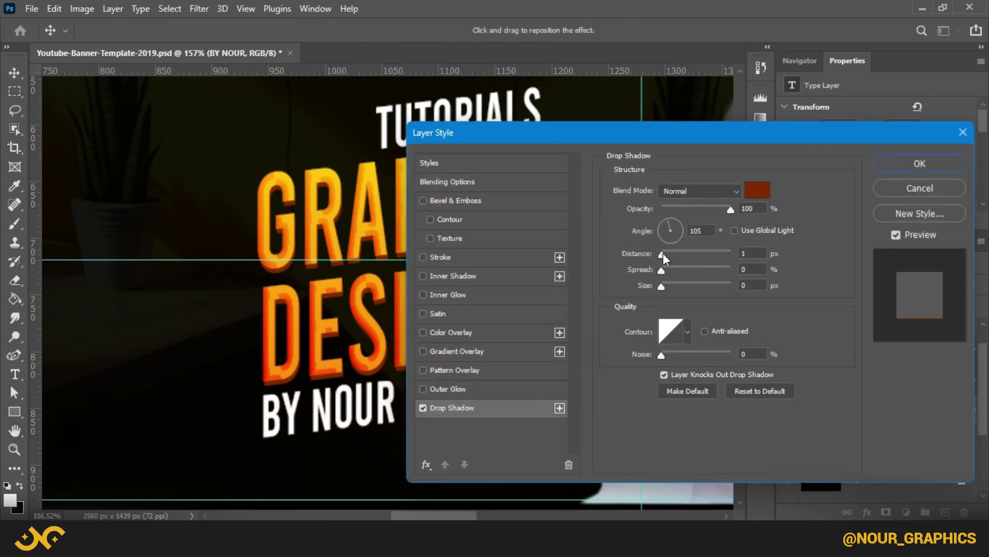
{"action": "left_click", "coordinate": [946, 164]}
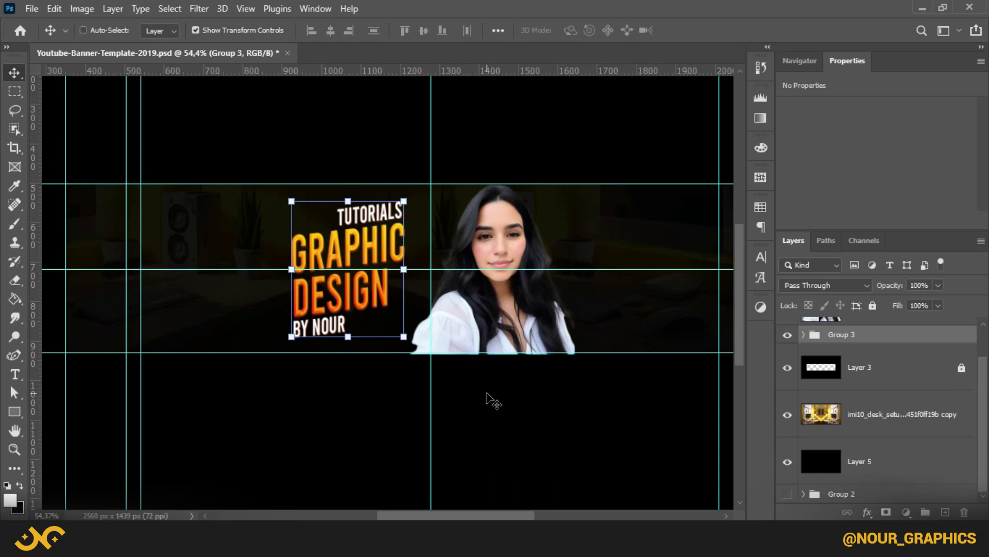
- Move the title text group, Group 3, above the portrait cutout layer in the layer stack
{"action": "left_click", "coordinate": [850, 368]}
{"action": "scroll", "coordinate": [896, 405], "scroll_direction": "up", "scroll_amount": 1}
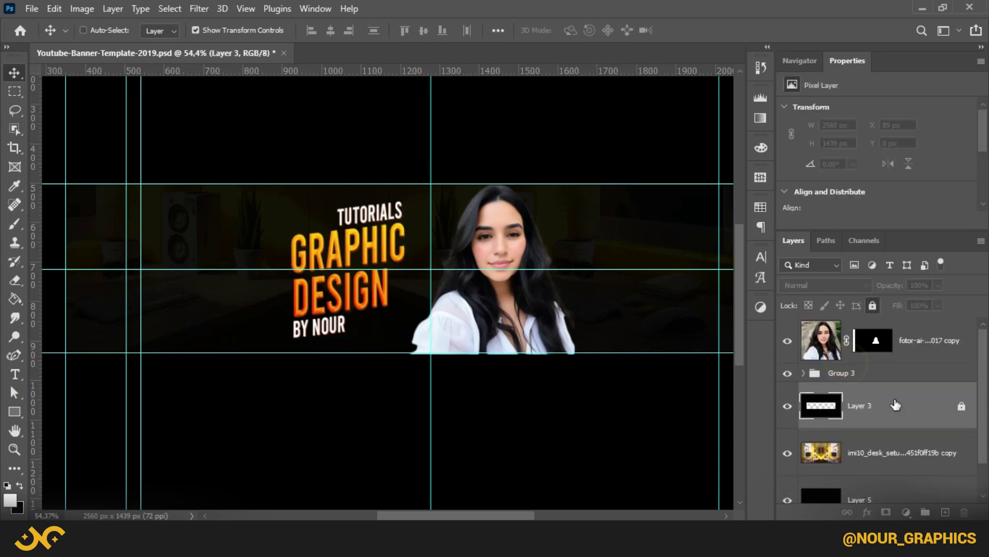
{"action": "left_click", "coordinate": [869, 373]}
{"action": "left_click", "coordinate": [870, 373]}
{"action": "left_click_drag", "start_coordinate": [871, 372], "coordinate": [857, 326]}
- Add a new layer above Layer 3, fill it with black and set its blending mode to Screen
{"action": "left_click", "coordinate": [882, 403]}
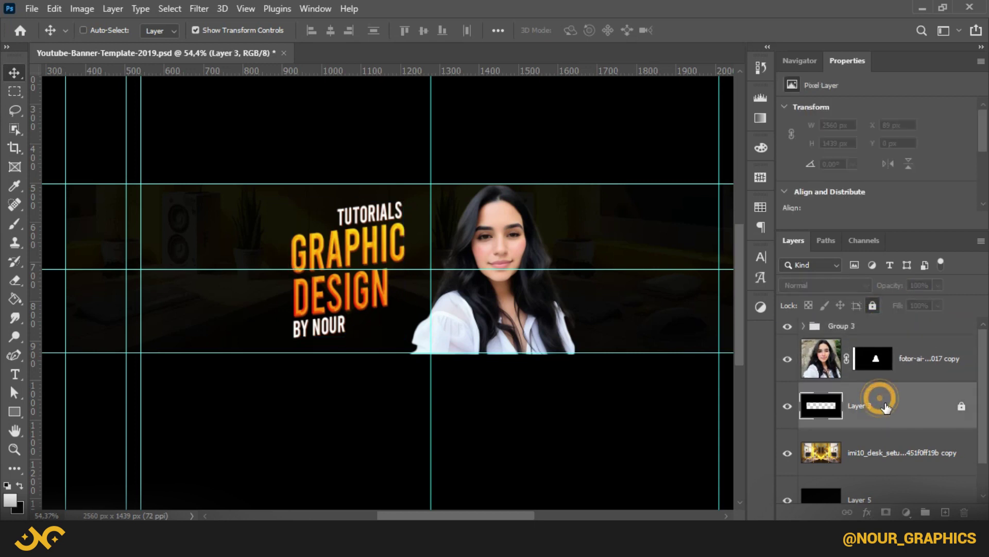
{"action": "left_click", "coordinate": [945, 512]}
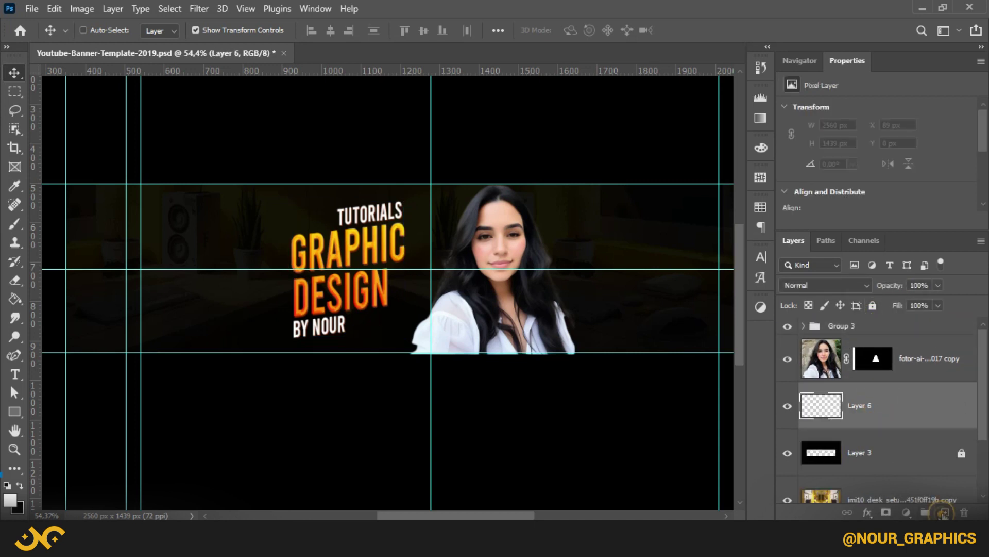
{"action": "left_click", "coordinate": [15, 299]}
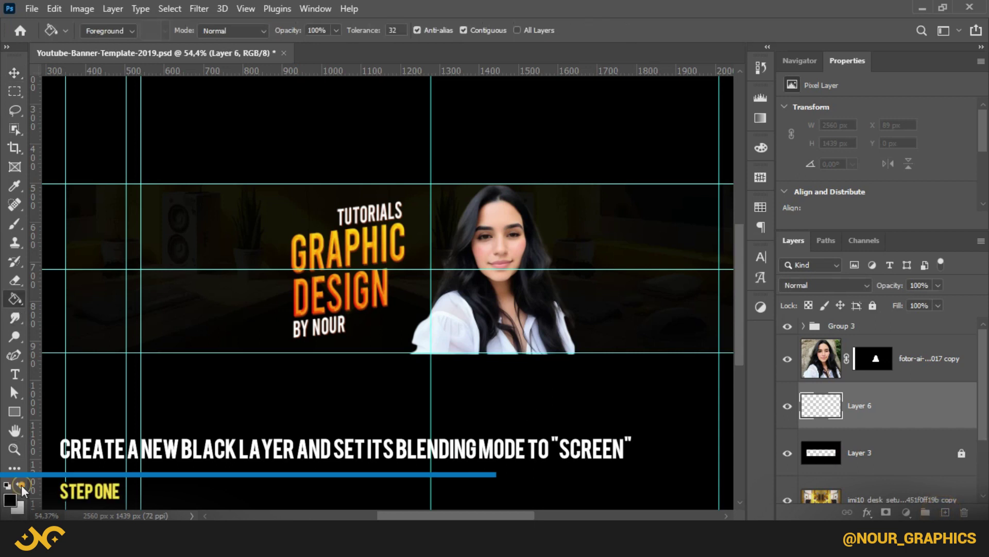
{"action": "left_click", "coordinate": [340, 287]}
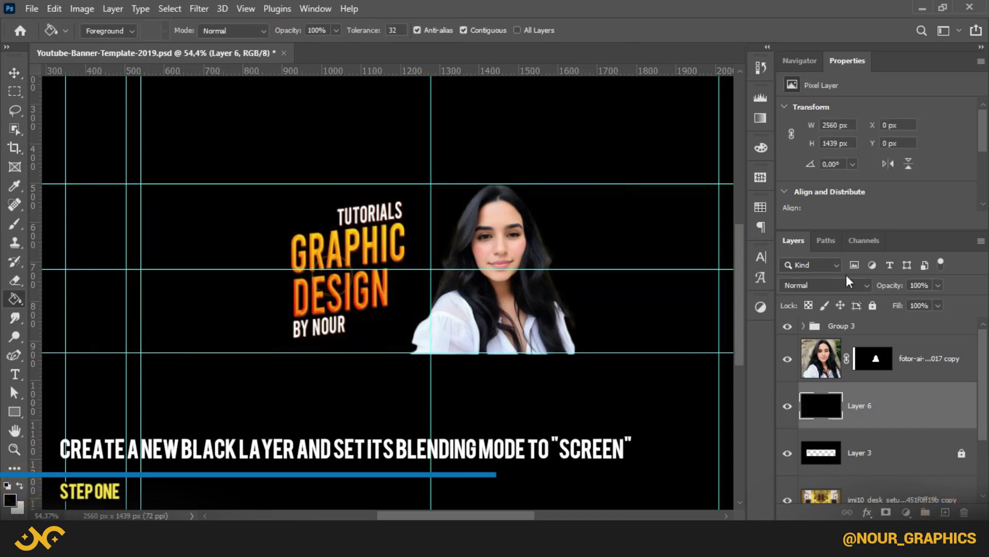
{"action": "left_click", "coordinate": [808, 284]}
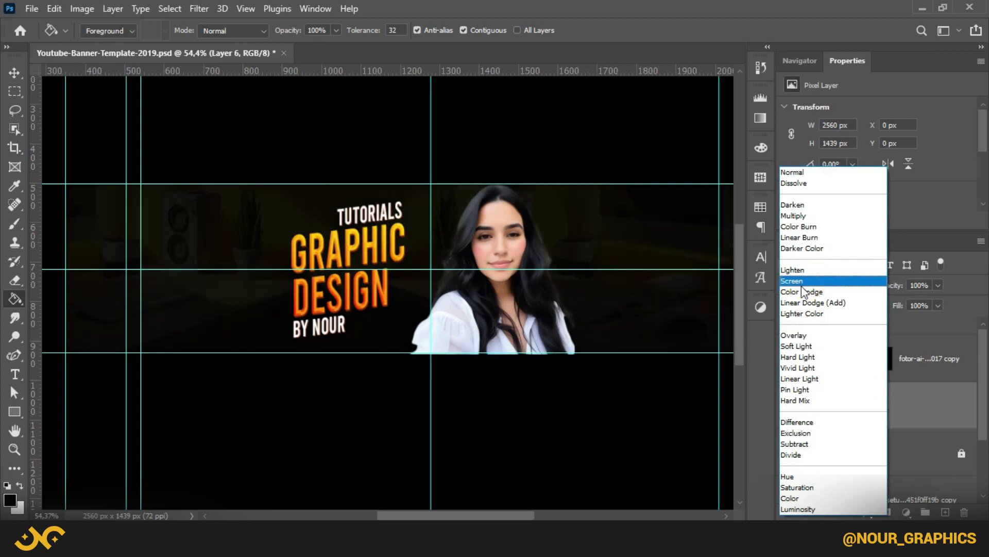
{"action": "left_click", "coordinate": [800, 285]}
- Add an empty layer and a Gradient Map adjustment layer above the black Screen layer, both clipped to it
{"action": "left_click", "coordinate": [946, 512]}
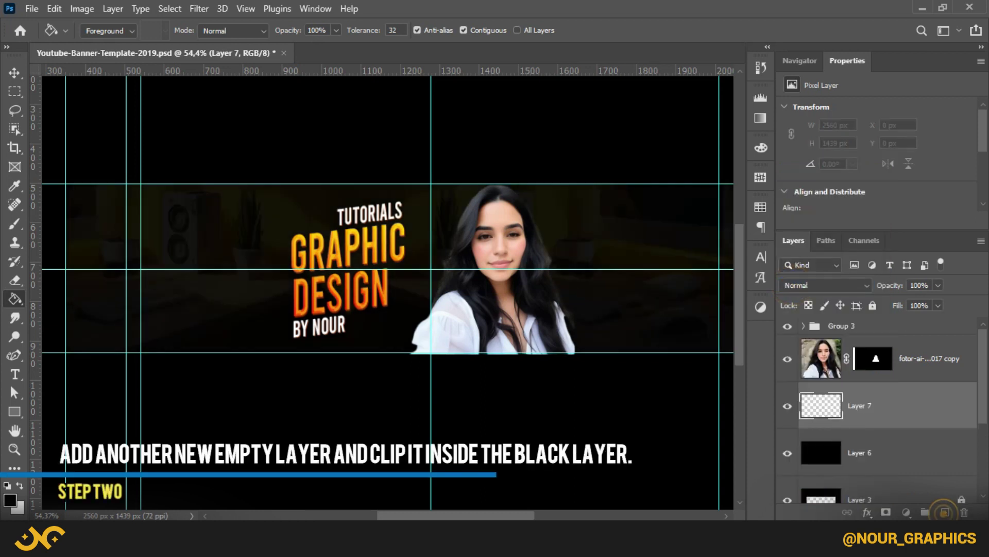
{"action": "left_click", "coordinate": [827, 425], "text": "alt"}
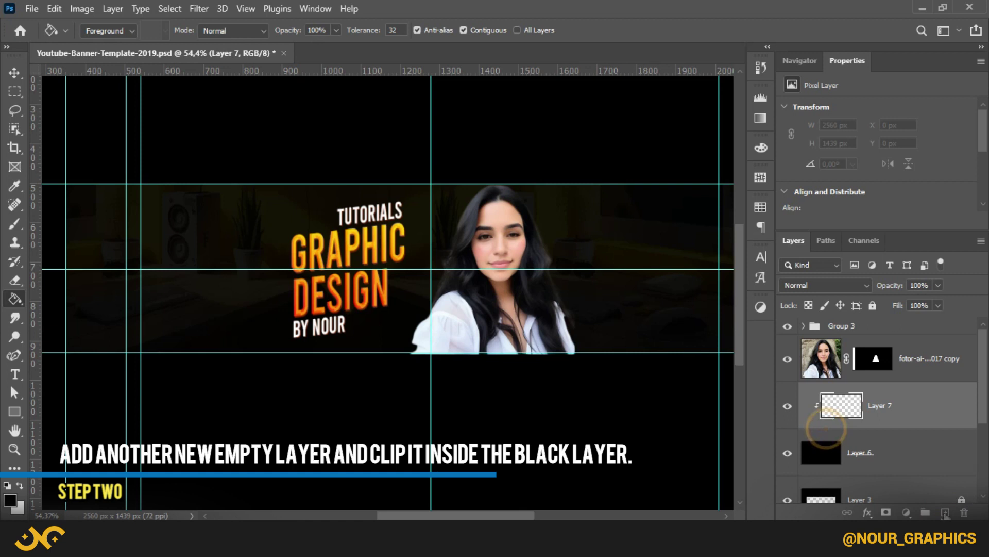
{"action": "left_click", "coordinate": [906, 511]}
{"action": "left_click", "coordinate": [926, 496]}
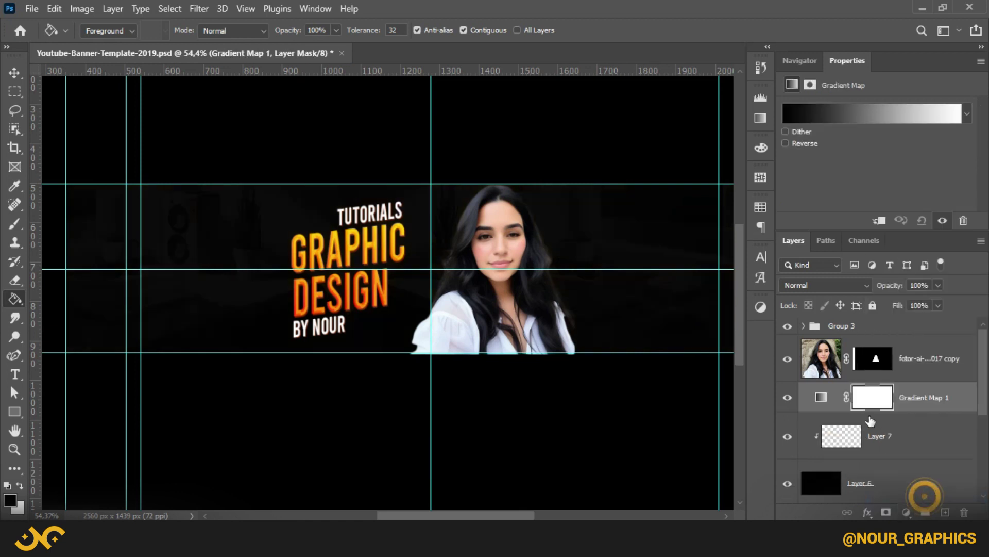
{"action": "left_click", "coordinate": [830, 410], "text": "alt"}
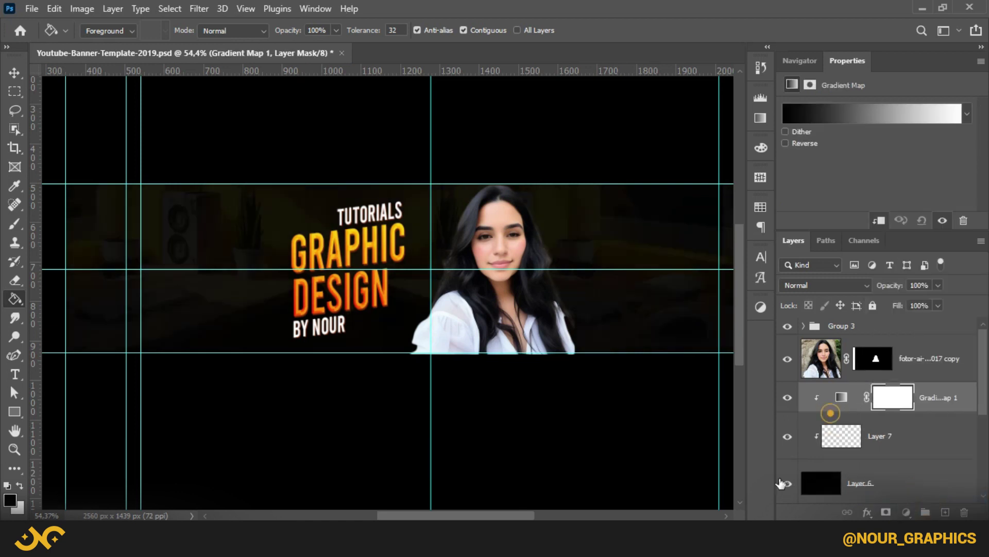
- Open the Gradient Map's gradient for editing and add two color stops at 26% and 68%
{"action": "left_click", "coordinate": [851, 122]}
{"action": "left_click", "coordinate": [693, 326]}
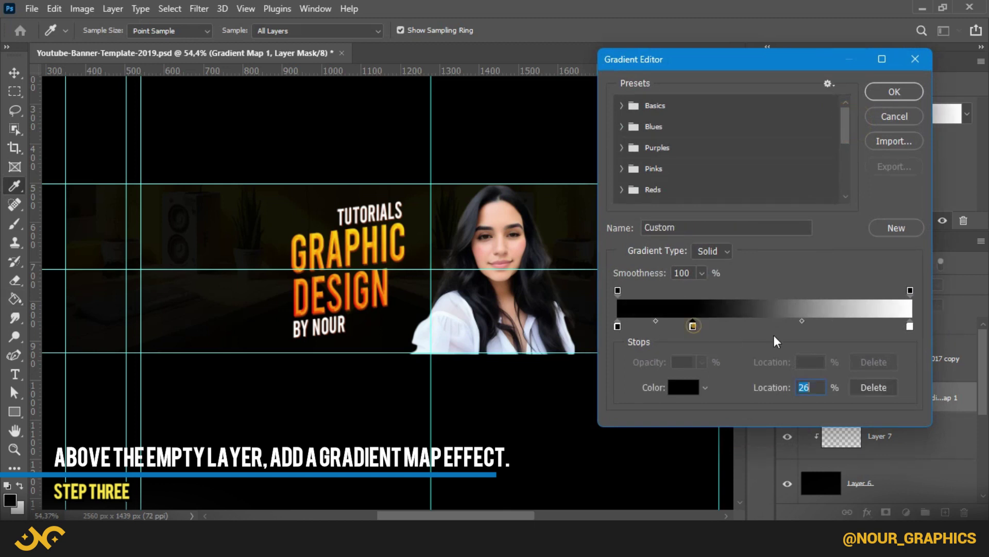
{"action": "left_click", "coordinate": [816, 326]}
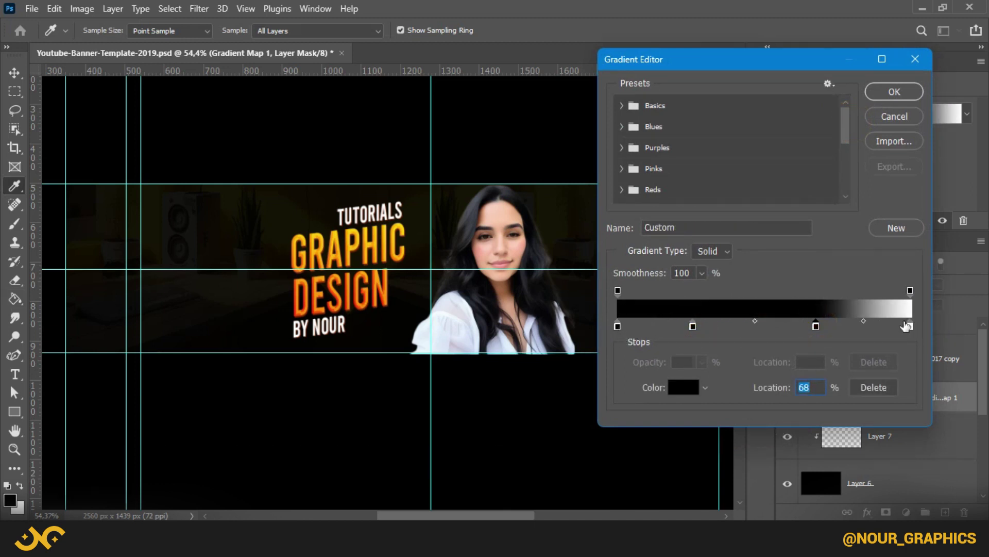
- Set the gradient's 26% color stop to orange, about #eb5e00
{"action": "double_click", "coordinate": [693, 326]}
{"action": "left_click", "coordinate": [395, 245]}
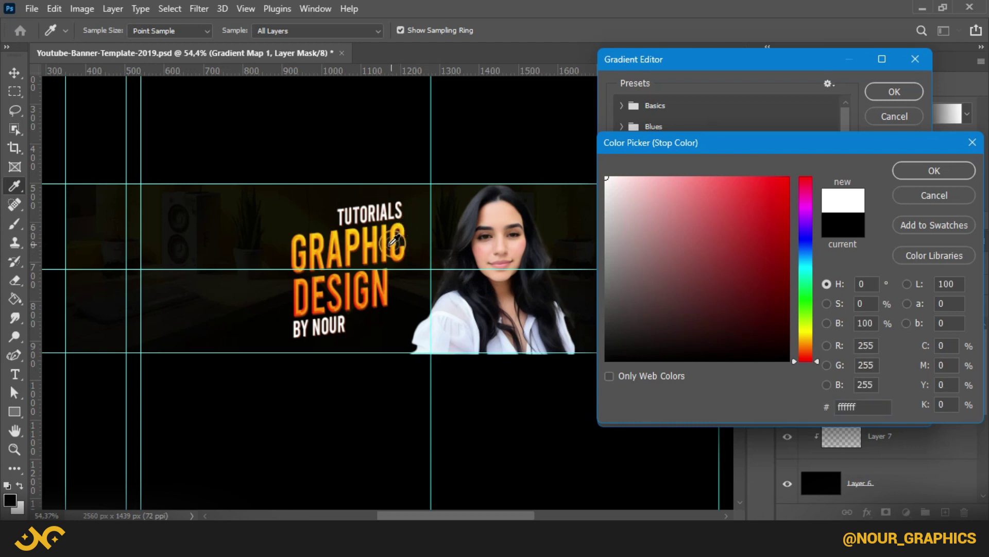
{"action": "left_click", "coordinate": [811, 349]}
{"action": "left_click_drag", "start_coordinate": [770, 262], "coordinate": [806, 147]}
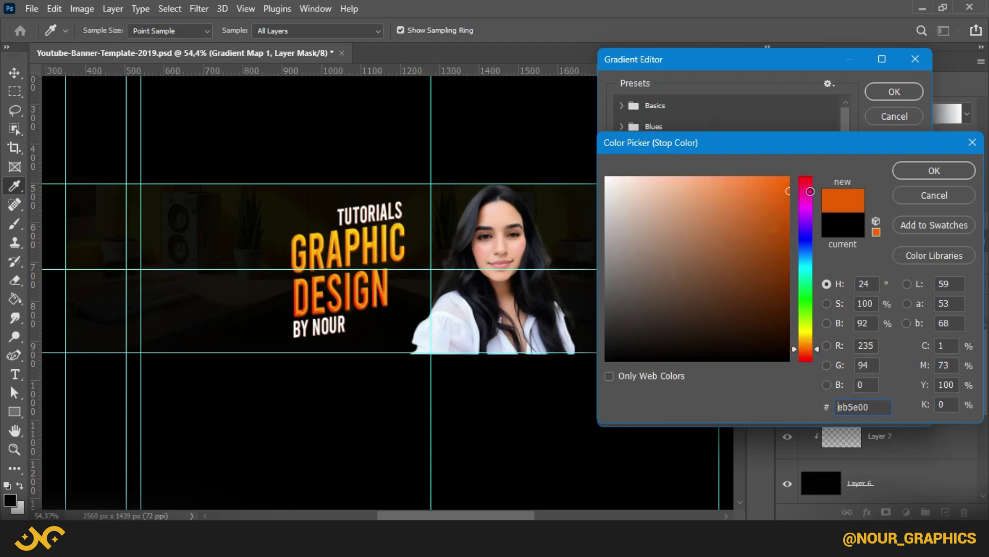
{"action": "left_click", "coordinate": [934, 171]}
- Set the gradient's 68% color stop to bright yellow and apply the edited gradient map
{"action": "double_click", "coordinate": [816, 326]}
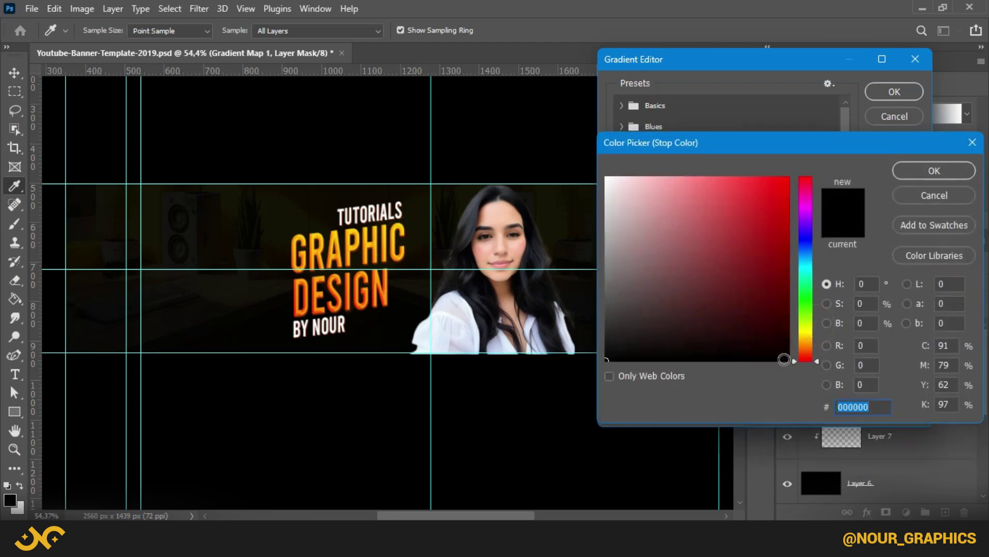
{"action": "left_click", "coordinate": [810, 336]}
{"action": "left_click_drag", "start_coordinate": [764, 288], "coordinate": [899, 120]}
{"action": "left_click", "coordinate": [933, 170]}
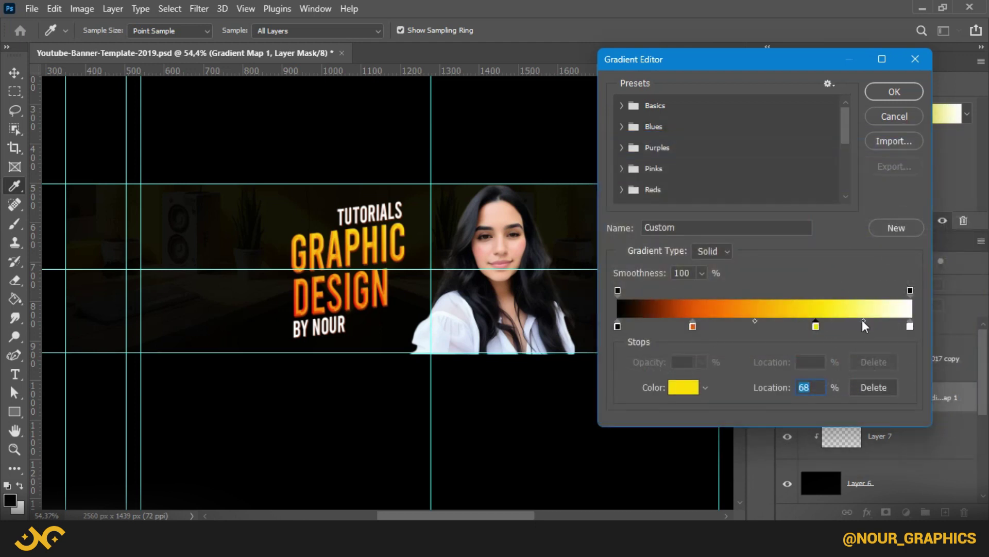
{"action": "left_click", "coordinate": [884, 92]}
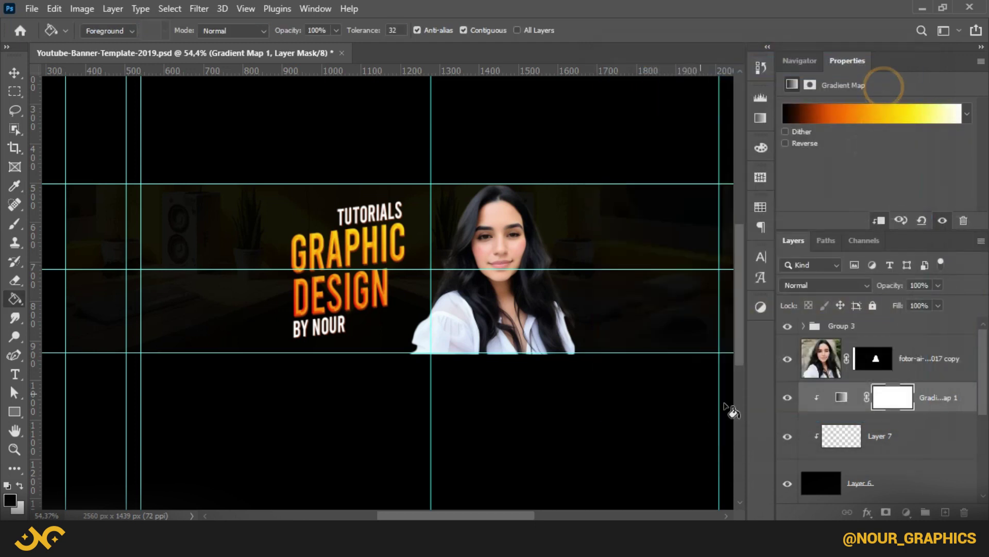
- Activate the Brush tool on the empty clipped Layer 7 and set the foreground color to white
{"action": "left_click", "coordinate": [840, 433]}
{"action": "left_click", "coordinate": [16, 224]}
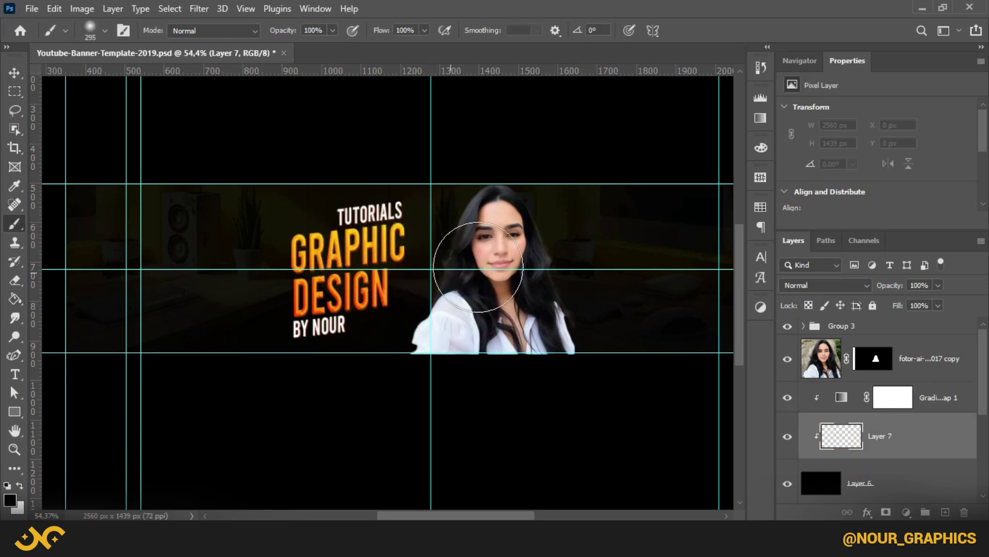
{"action": "left_click", "coordinate": [527, 233]}
{"action": "key", "text": "ctrl+z"}
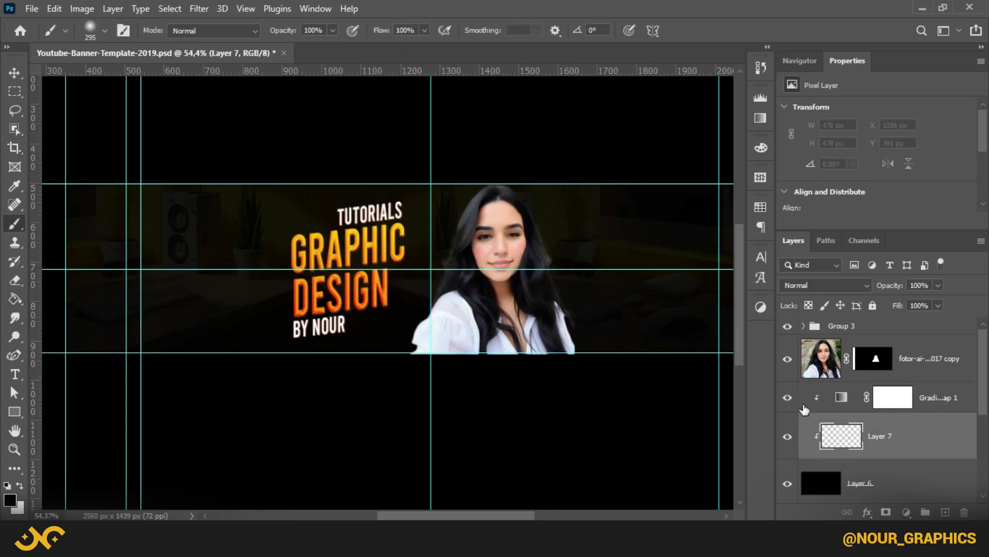
{"action": "left_click", "coordinate": [8, 501]}
{"action": "left_click_drag", "start_coordinate": [671, 277], "coordinate": [427, 65]}
{"action": "left_click", "coordinate": [957, 173]}
{"action": "left_click", "coordinate": [959, 178]}
{"action": "scroll", "coordinate": [531, 268], "scroll_direction": "up", "scroll_amount": 1}
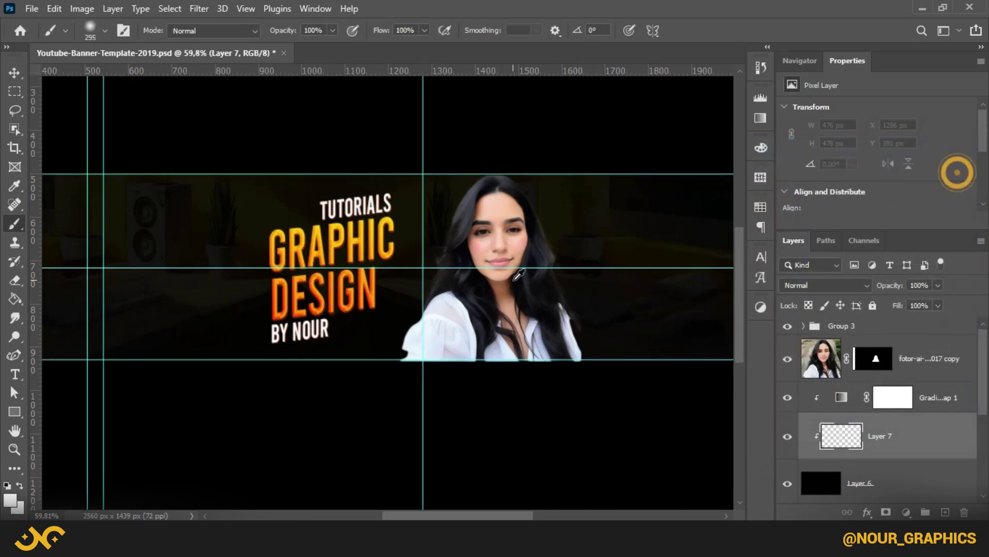
{"action": "left_click", "coordinate": [560, 245]}
{"action": "left_click", "coordinate": [626, 296]}
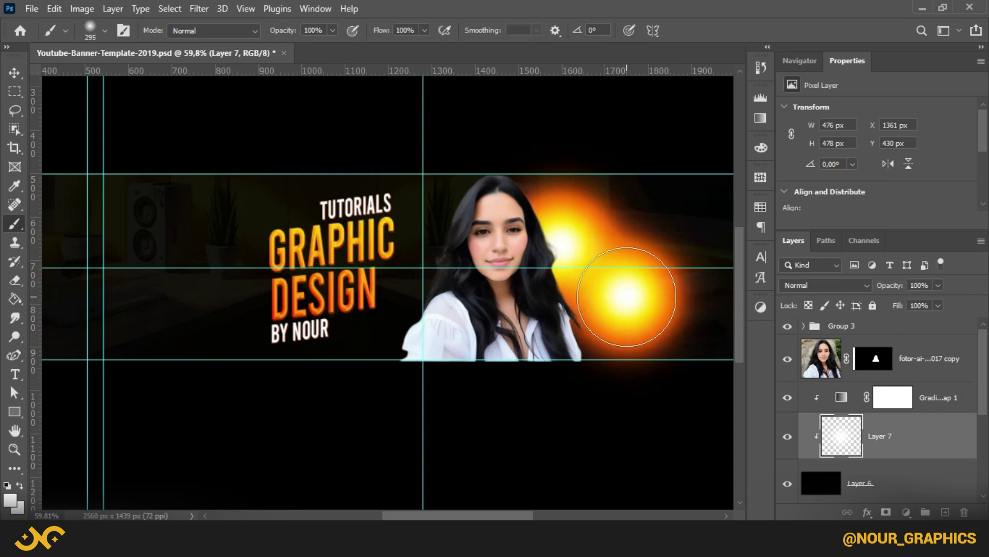
{"action": "key", "text": "ctrl+z"}
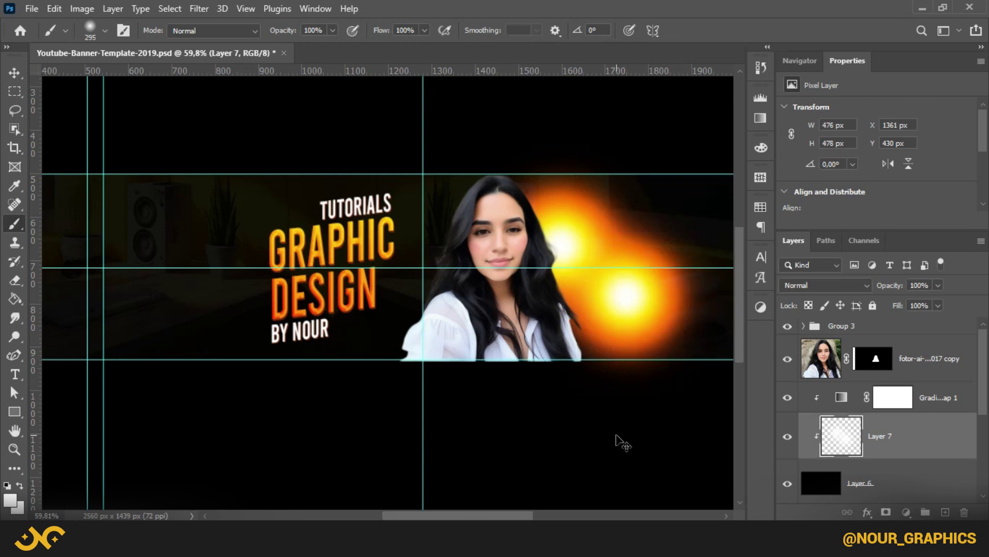
{"action": "key", "text": "ctrl+z"}
- Paint soft white dabs on Layer 7 behind the portrait's shoulders and lower body to create a fiery glow
{"action": "left_click", "coordinate": [544, 350]}
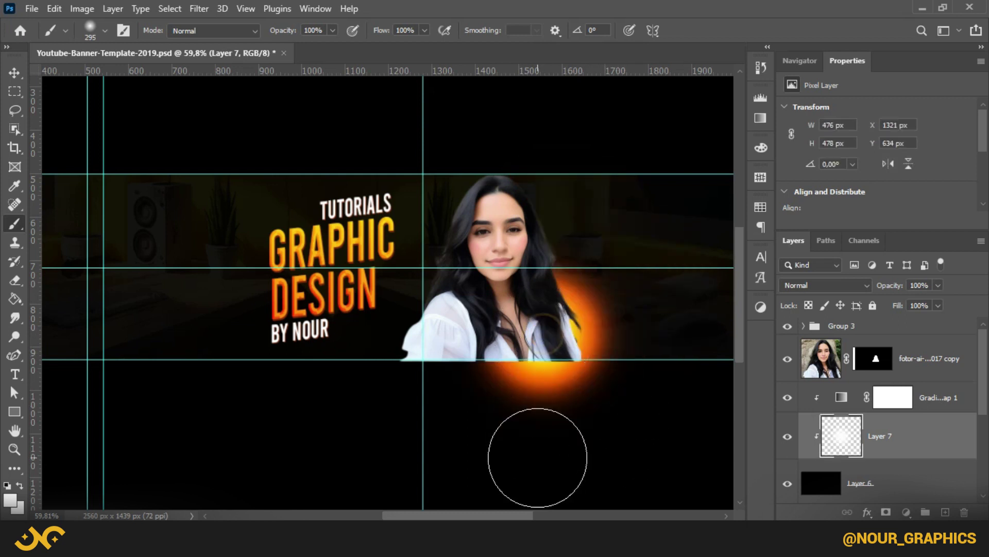
{"action": "left_click", "coordinate": [433, 359]}
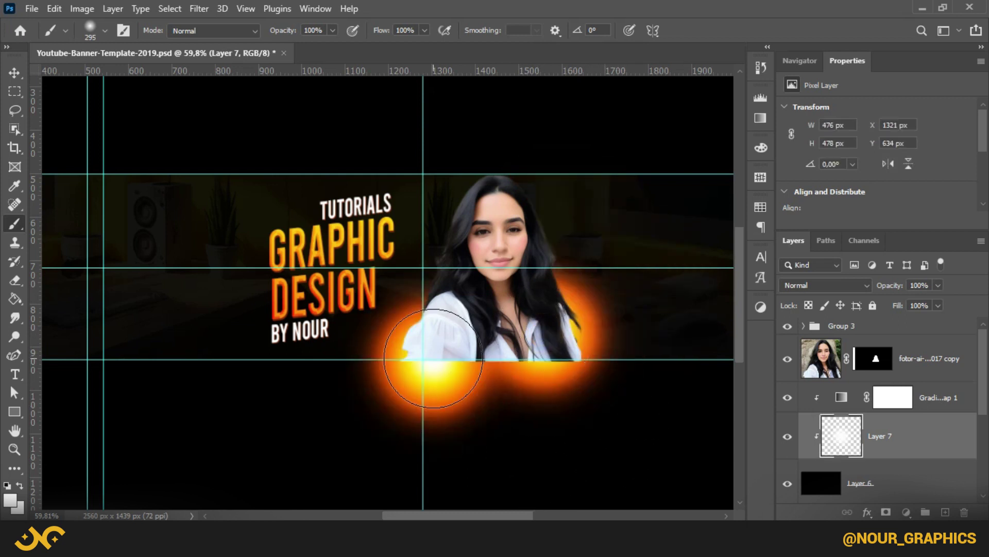
{"action": "left_click", "coordinate": [453, 331]}
{"action": "left_click", "coordinate": [508, 296]}
- Set the brush to 59% opacity, 43% flow and 308 px, and paint glow strokes along the banner's lower edge on both sides of the portrait
{"action": "scroll", "coordinate": [441, 331], "scroll_direction": "down", "scroll_amount": 3}
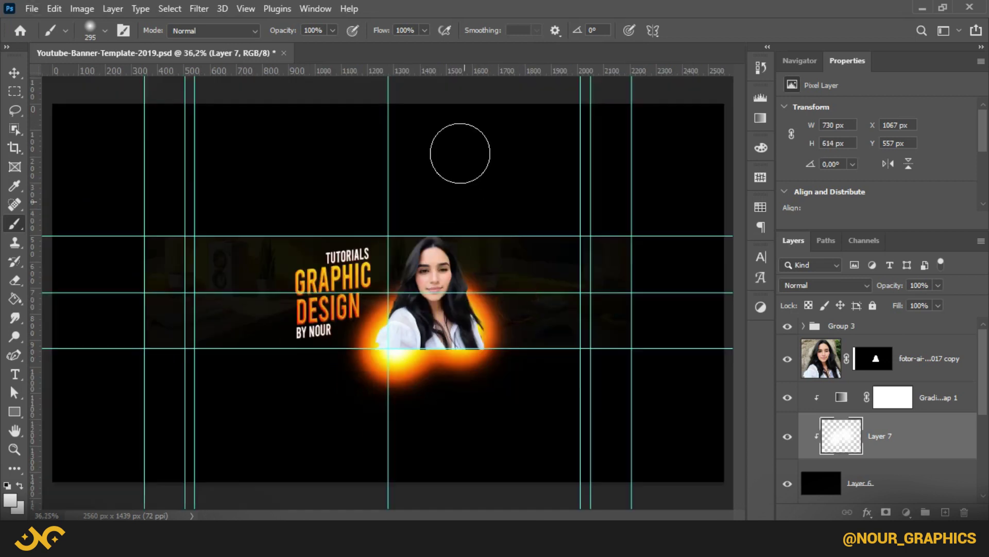
{"action": "left_click", "coordinate": [425, 31]}
{"action": "left_click", "coordinate": [386, 44]}
{"action": "left_click", "coordinate": [333, 33]}
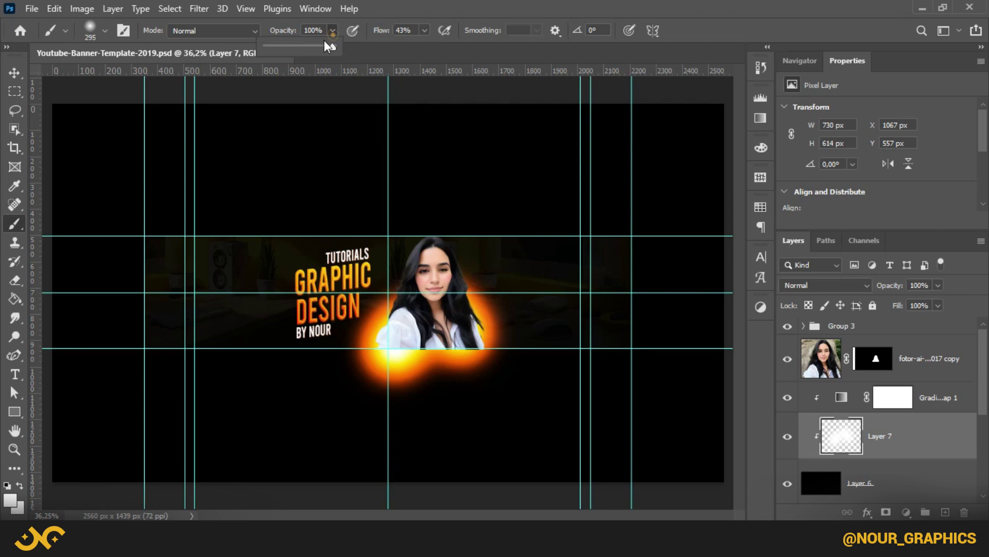
{"action": "scroll", "coordinate": [349, 129], "scroll_direction": "up", "scroll_amount": 2}
{"action": "mouse_move", "coordinate": [413, 352]}
{"action": "left_mouse_down"}
{"action": "mouse_move", "coordinate": [349, 380]}
{"action": "mouse_move", "coordinate": [217, 402]}
{"action": "left_mouse_up"}
{"action": "key", "text": "ctrl+z"}
{"action": "right_click", "coordinate": [411, 358], "text": "alt"}
{"action": "mouse_move", "coordinate": [410, 358]}
{"action": "left_mouse_down"}
{"action": "mouse_move", "coordinate": [390, 379]}
{"action": "mouse_move", "coordinate": [310, 412]}
{"action": "left_mouse_up"}
{"action": "mouse_move", "coordinate": [570, 395]}
{"action": "left_mouse_down"}
{"action": "mouse_move", "coordinate": [589, 411]}
{"action": "mouse_move", "coordinate": [533, 383]}
{"action": "mouse_move", "coordinate": [630, 390]}
{"action": "left_mouse_up"}
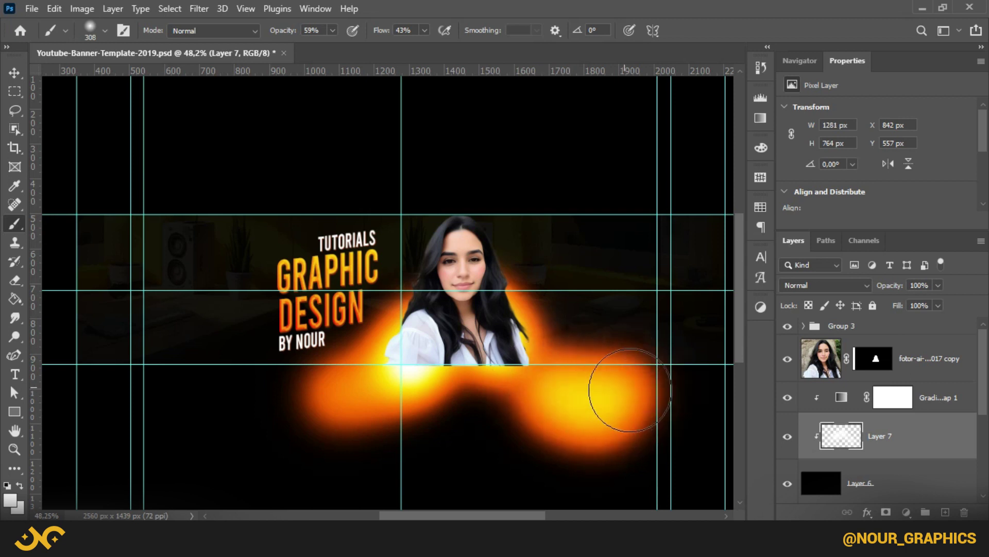
- Move Layer 3, the black banner frame, above Group 3 in the layer stack and reselect Layer 7
{"action": "scroll", "coordinate": [877, 401], "scroll_direction": "down", "scroll_amount": 3}
{"action": "left_click_drag", "start_coordinate": [871, 419], "coordinate": [855, 324]}
{"action": "scroll", "coordinate": [879, 443], "scroll_direction": "down", "scroll_amount": 3}
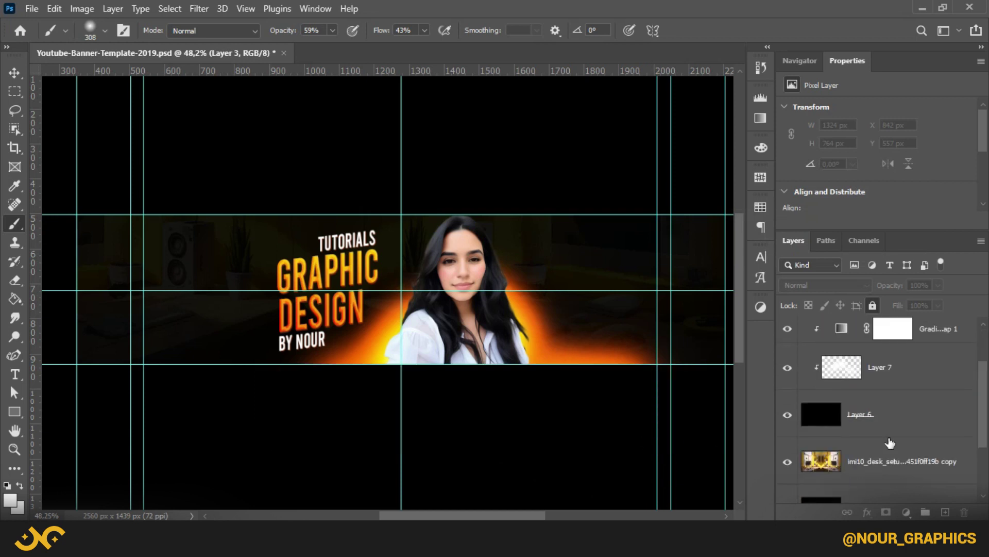
{"action": "scroll", "coordinate": [871, 441], "scroll_direction": "up", "scroll_amount": 1}
{"action": "left_click", "coordinate": [904, 418]}
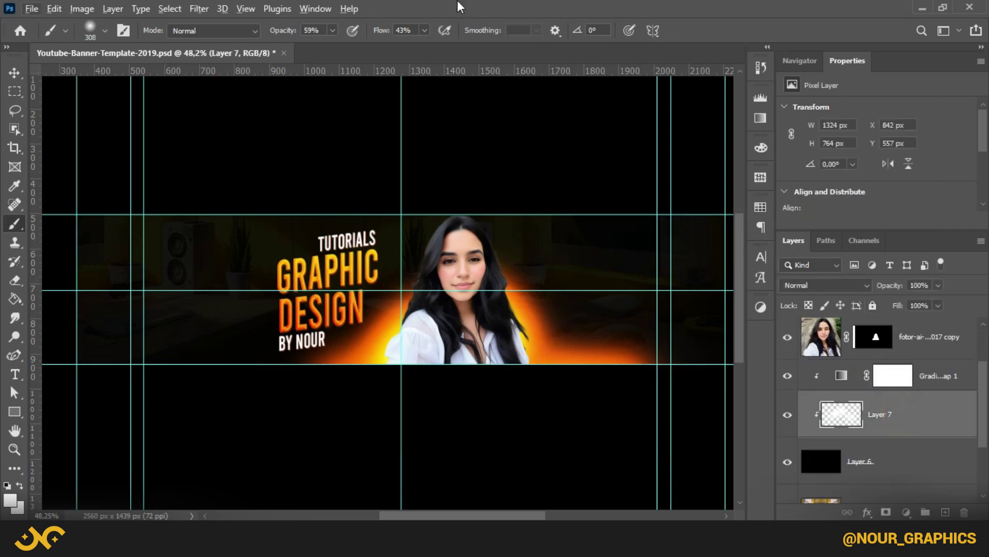
- Set the brush to 17% opacity and 486 px, and paint a fainter glow farther out along the banner's lower edge on both sides
{"action": "left_click", "coordinate": [332, 31]}
{"action": "left_click", "coordinate": [304, 58]}
{"action": "left_click", "coordinate": [266, 378]}
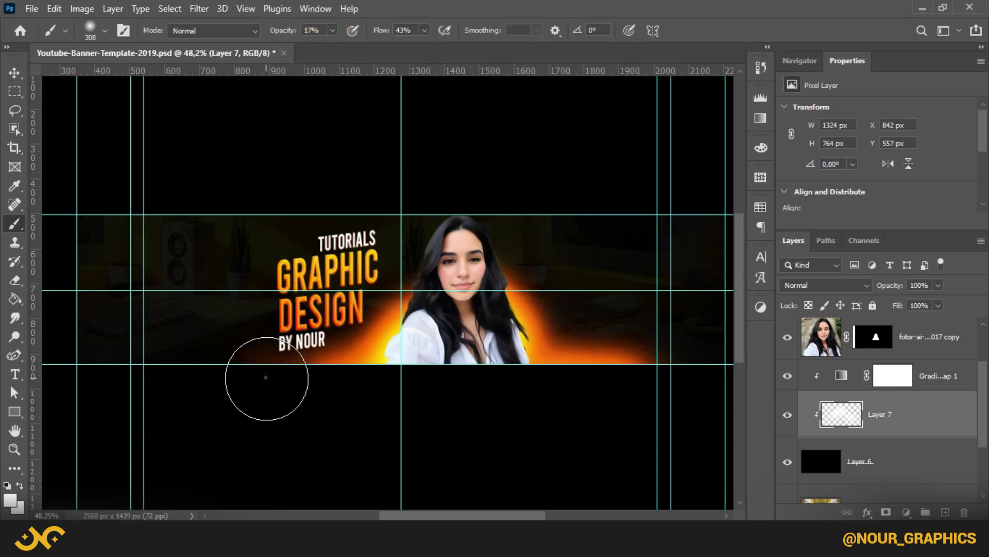
{"action": "right_click", "coordinate": [583, 376], "text": "alt"}
{"action": "left_click", "coordinate": [576, 316]}
{"action": "left_click", "coordinate": [647, 380]}
{"action": "mouse_move", "coordinate": [652, 391]}
{"action": "left_mouse_down"}
{"action": "mouse_move", "coordinate": [696, 214]}
{"action": "mouse_move", "coordinate": [709, 259]}
{"action": "left_mouse_up"}
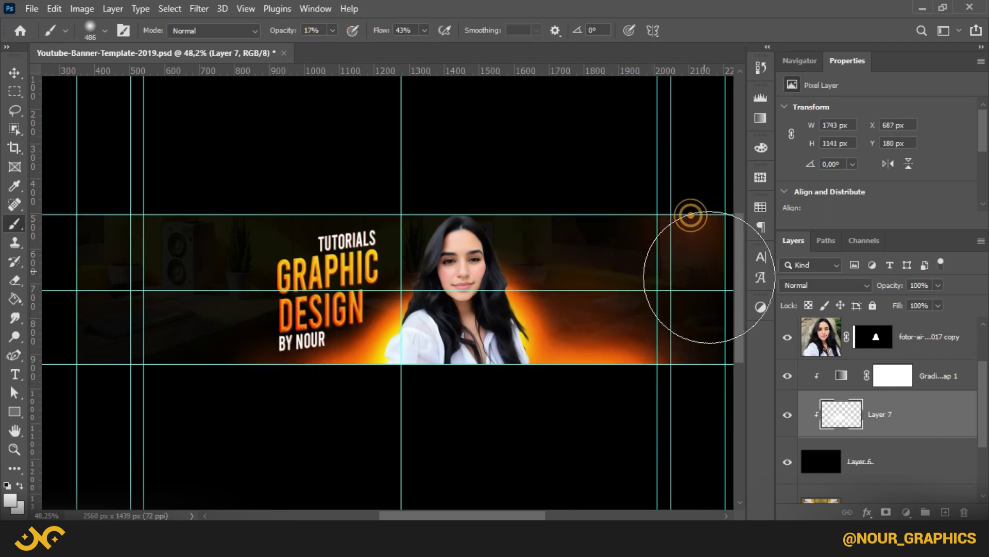
{"action": "key", "text": "ctrl+z"}
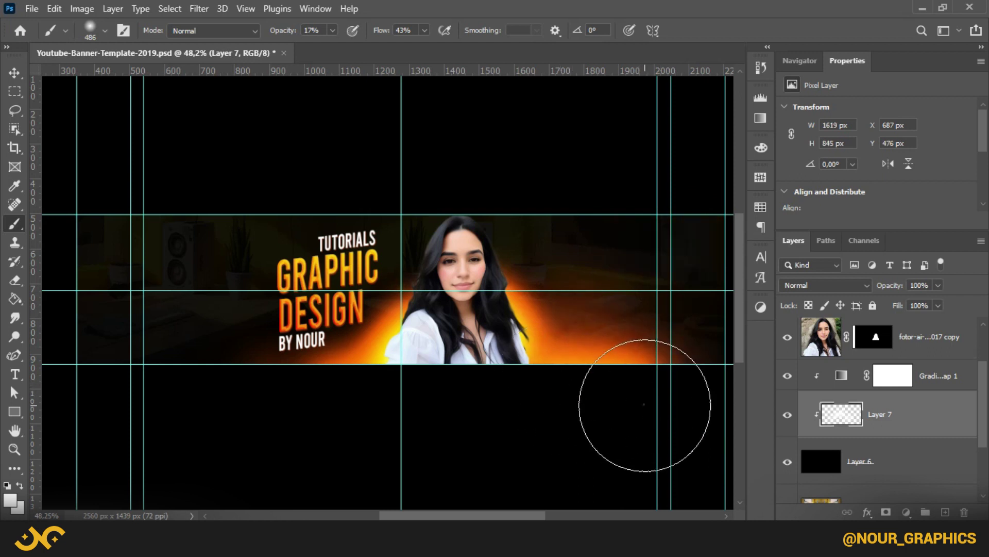
{"action": "left_click_drag", "start_coordinate": [302, 416], "coordinate": [234, 419]}
- Paint a subtle glow around the portrait's hair with a 158 px brush and above the head with a 354 px brush
{"action": "right_click", "coordinate": [227, 419], "text": "alt"}
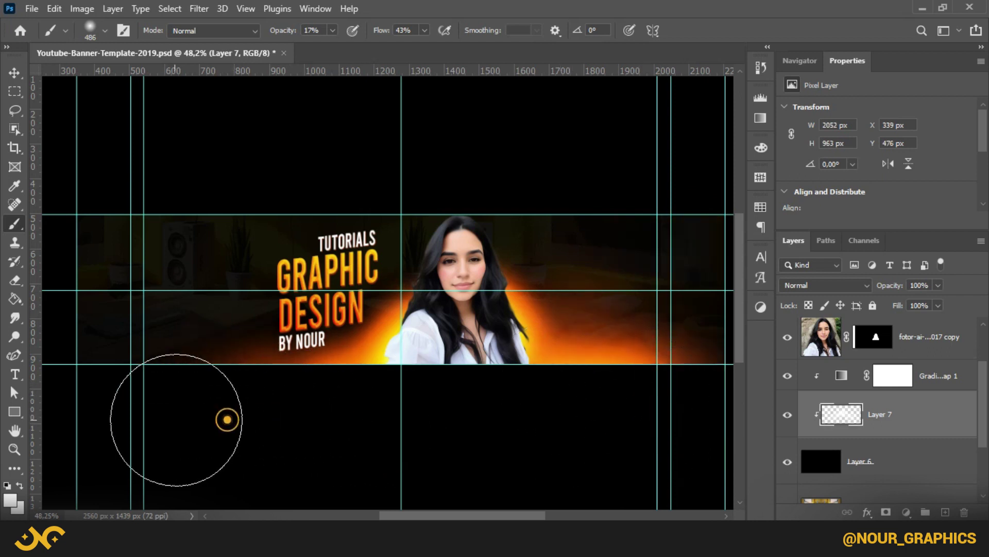
{"action": "mouse_move", "coordinate": [426, 290]}
{"action": "left_mouse_down"}
{"action": "mouse_move", "coordinate": [483, 186]}
{"action": "mouse_move", "coordinate": [501, 291]}
{"action": "mouse_move", "coordinate": [462, 199]}
{"action": "mouse_move", "coordinate": [499, 288]}
{"action": "mouse_move", "coordinate": [434, 264]}
{"action": "mouse_move", "coordinate": [425, 303]}
{"action": "left_mouse_up"}
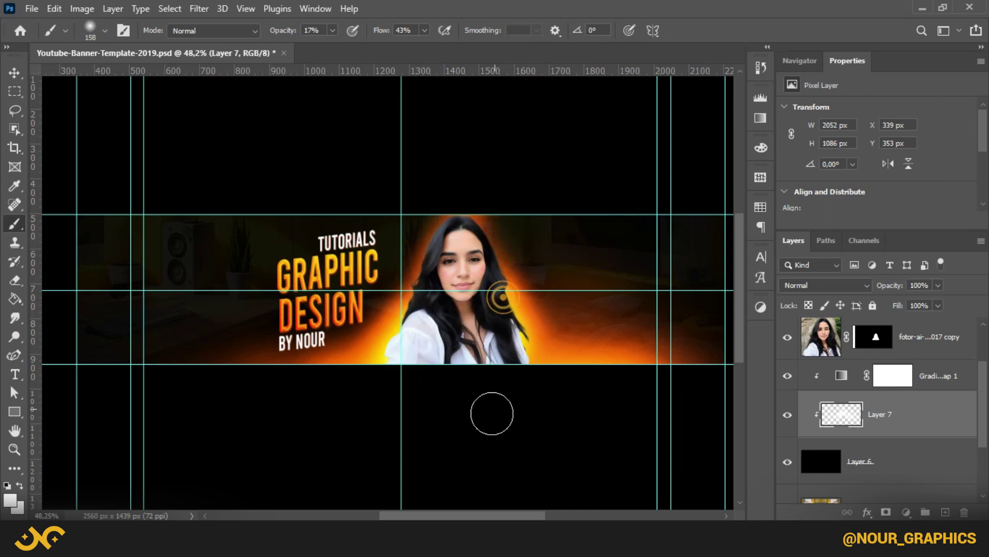
{"action": "scroll", "coordinate": [487, 412], "scroll_direction": "up", "scroll_amount": 1}
{"action": "left_click_drag", "start_coordinate": [439, 223], "coordinate": [480, 224], "text": "alt"}
{"action": "left_click", "coordinate": [422, 160]}
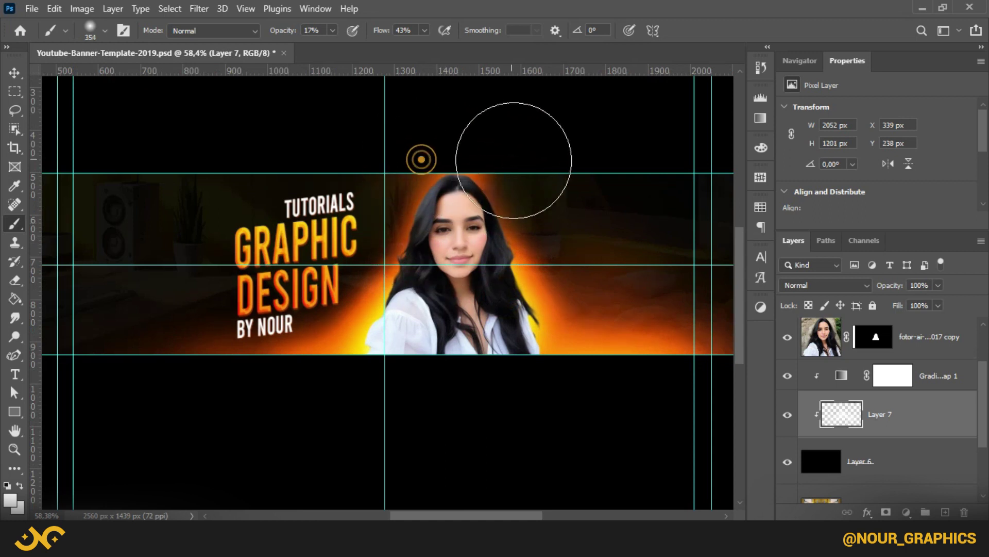
{"action": "left_click", "coordinate": [514, 159]}
- Erase some of the glow above the portrait's head on Layer 7 with a 276 px eraser
{"action": "scroll", "coordinate": [342, 368], "scroll_direction": "up", "scroll_amount": 1}
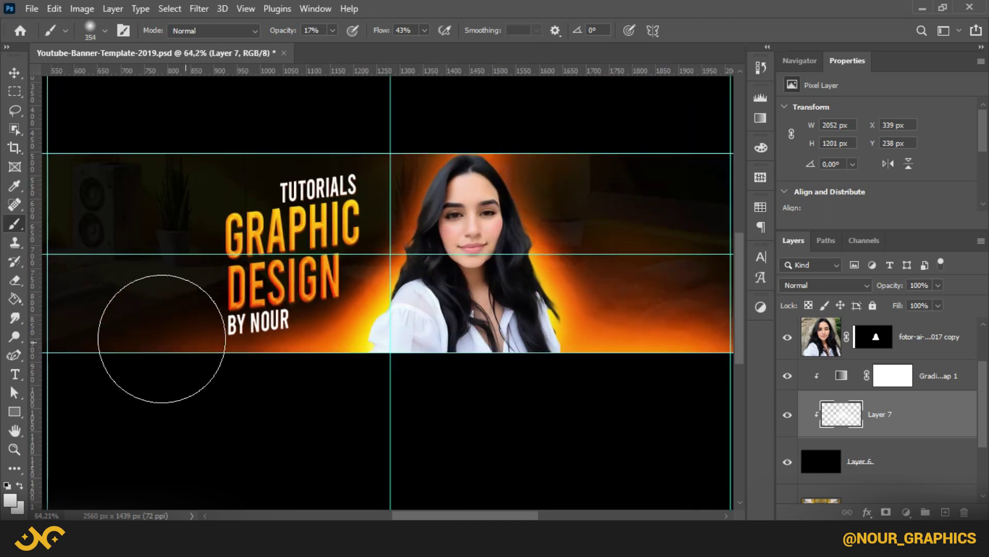
{"action": "key", "text": "e"}
{"action": "left_click_drag", "start_coordinate": [450, 218], "coordinate": [508, 219], "text": "alt"}
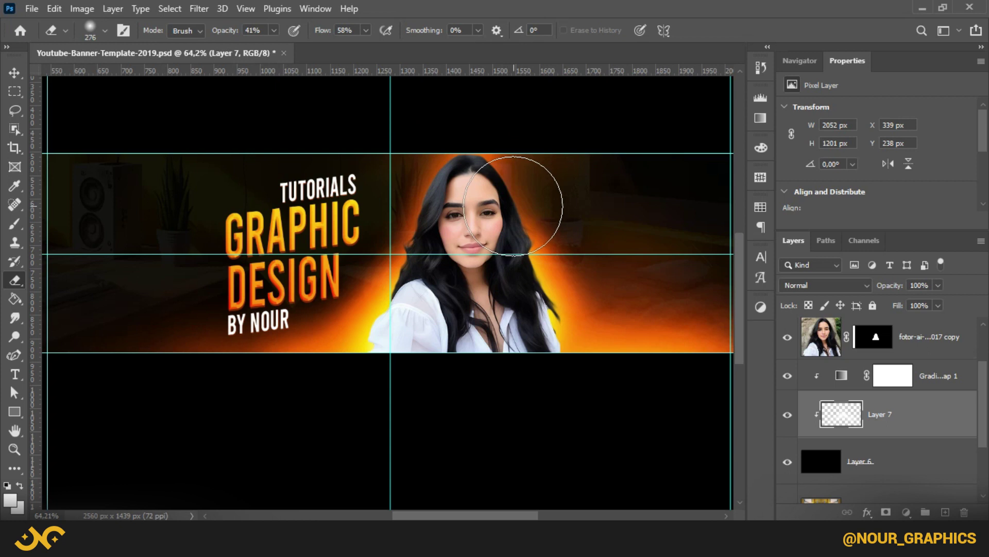
{"action": "mouse_move", "coordinate": [458, 123]}
{"action": "left_mouse_down"}
{"action": "mouse_move", "coordinate": [533, 124]}
{"action": "mouse_move", "coordinate": [411, 122]}
{"action": "mouse_move", "coordinate": [476, 108]}
{"action": "left_mouse_up"}
{"action": "left_click_drag", "start_coordinate": [422, 110], "coordinate": [485, 95]}
- Set the eraser to 15% opacity and 11% flow, and soften the glow in the area beside the portrait opposite the title
{"action": "scroll", "coordinate": [537, 361], "scroll_direction": "down", "scroll_amount": 3}
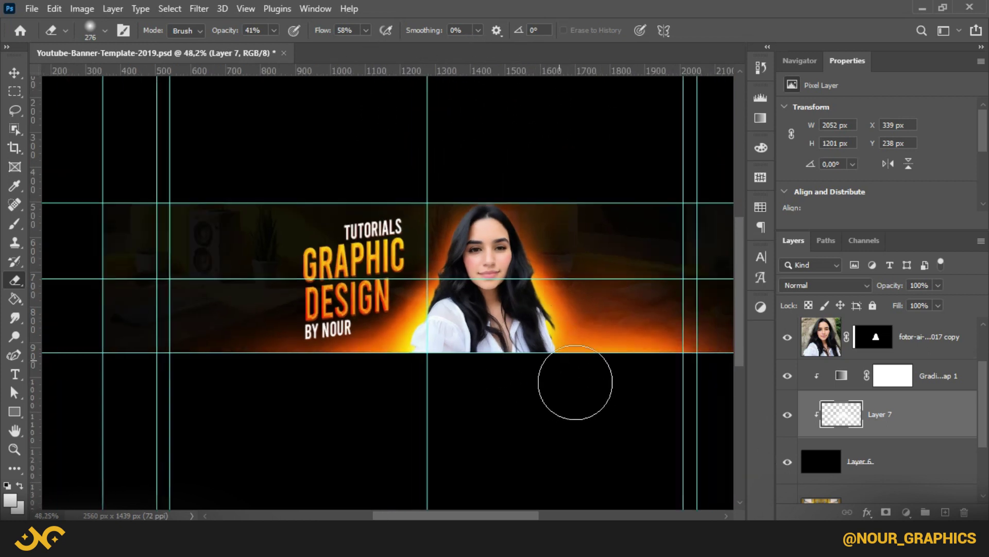
{"action": "scroll", "coordinate": [510, 392], "scroll_direction": "down", "scroll_amount": 1}
{"action": "scroll", "coordinate": [452, 221], "scroll_direction": "up", "scroll_amount": 2}
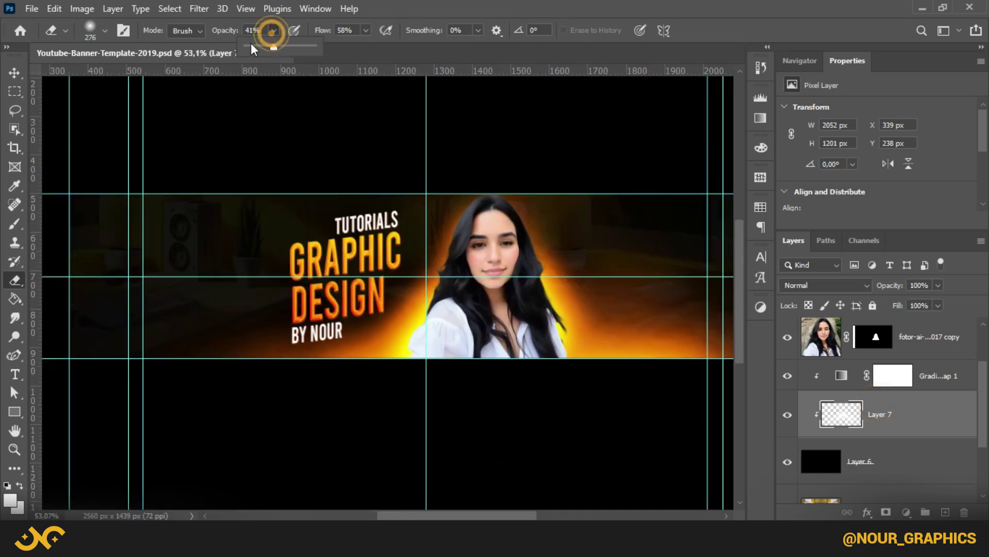
{"action": "left_click", "coordinate": [367, 30]}
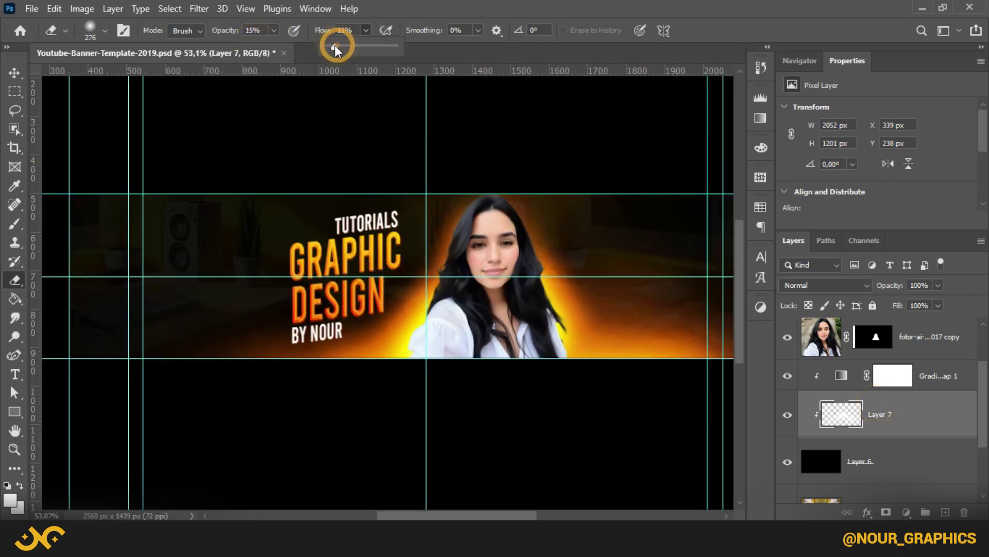
{"action": "scroll", "coordinate": [483, 222], "scroll_direction": "down", "scroll_amount": 3}
{"action": "left_click_drag", "start_coordinate": [557, 265], "coordinate": [621, 267]}
{"action": "left_click", "coordinate": [636, 270]}
- Set the brush to 15% flow and 644 px, and paint a faint warm glow over both outer ends of the banner
{"action": "key", "text": "b"}
{"action": "left_click_drag", "start_coordinate": [424, 30], "coordinate": [406, 46]}
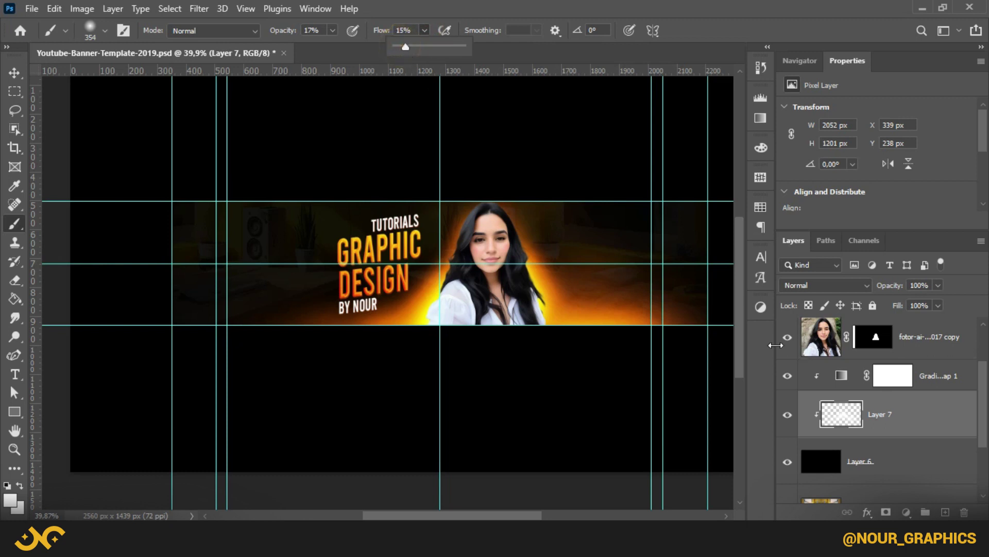
{"action": "left_click", "coordinate": [704, 335]}
{"action": "left_click_drag", "start_coordinate": [627, 292], "coordinate": [645, 290]}
{"action": "left_click", "coordinate": [672, 234]}
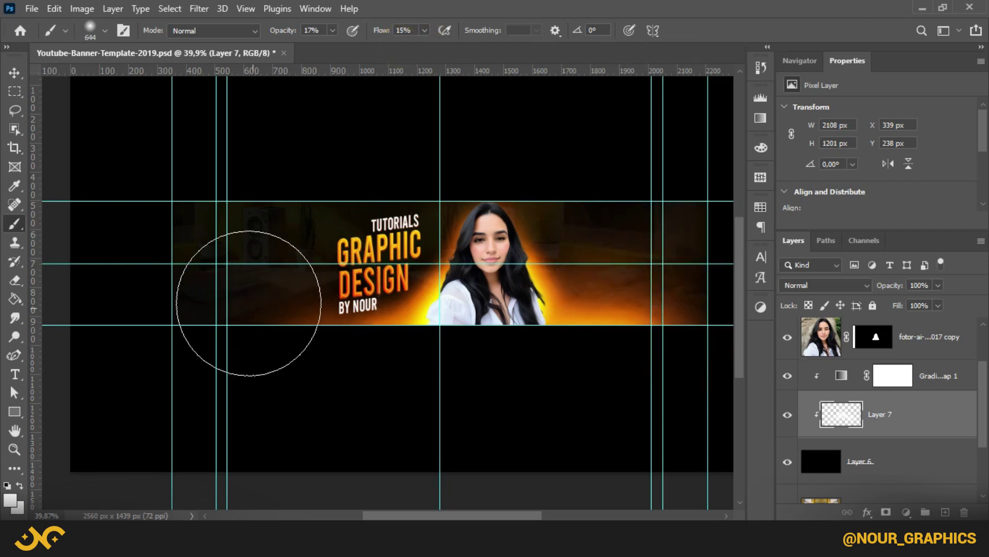
{"action": "left_click", "coordinate": [197, 321]}
{"action": "mouse_move", "coordinate": [636, 316]}
{"action": "left_mouse_down"}
{"action": "mouse_move", "coordinate": [693, 315]}
{"action": "mouse_move", "coordinate": [707, 293]}
{"action": "left_mouse_up"}
{"action": "left_click", "coordinate": [694, 329]}
{"action": "left_click", "coordinate": [187, 378]}
{"action": "left_click", "coordinate": [160, 356]}
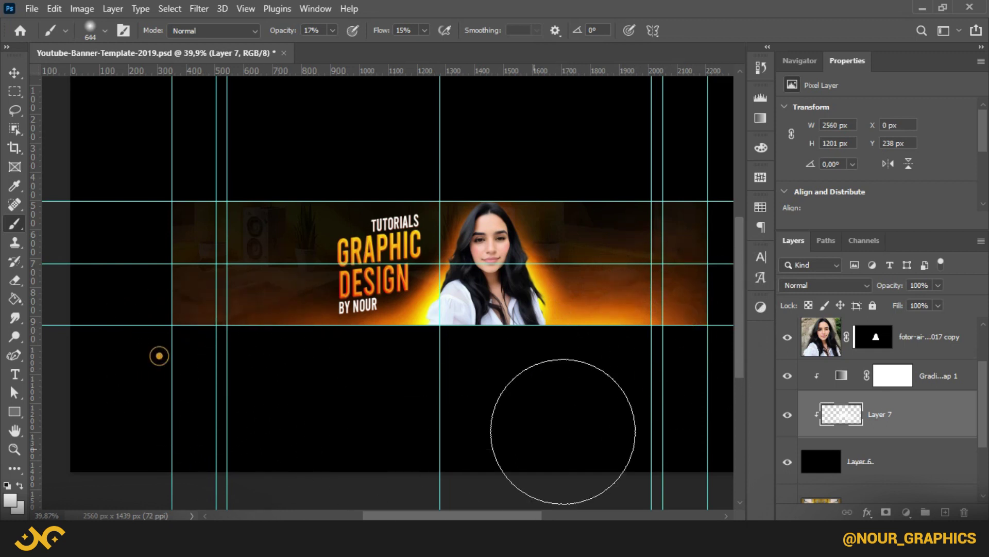
- Fill the empty layer above the portrait with black and set its blend mode to Screen
{"action": "scroll", "coordinate": [505, 263], "scroll_direction": "up", "scroll_amount": 5}
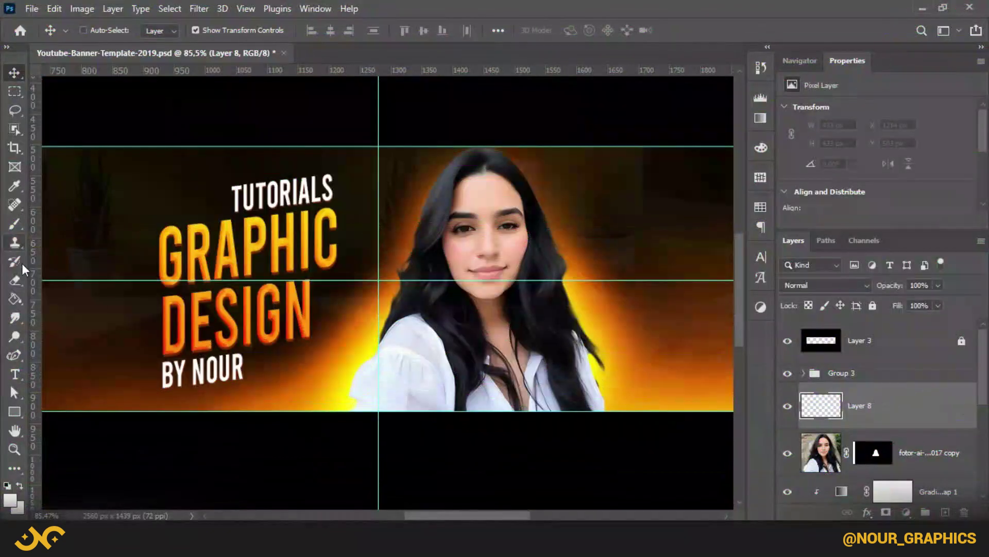
{"action": "left_click", "coordinate": [16, 298]}
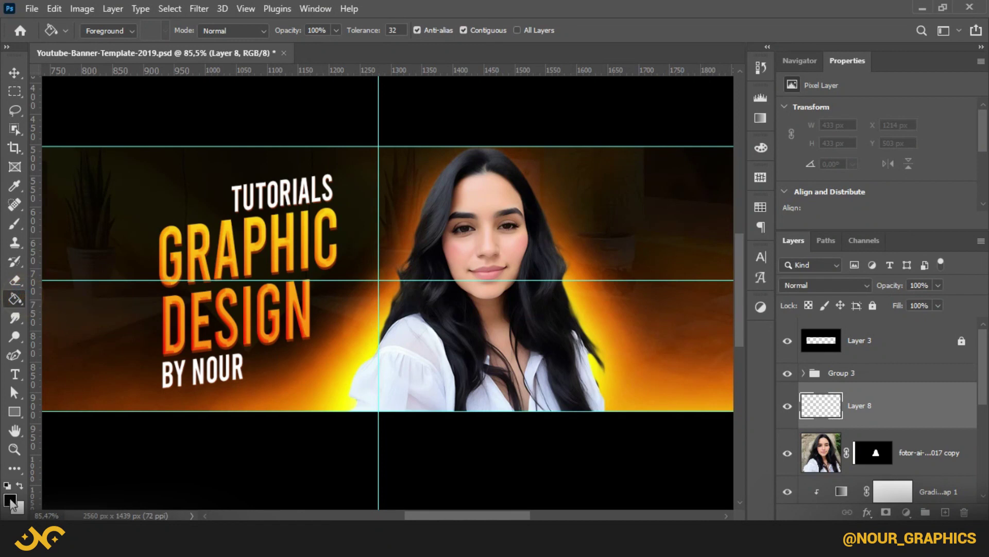
{"action": "key", "text": "d"}
{"action": "left_click", "coordinate": [497, 248]}
{"action": "left_click", "coordinate": [799, 285]}
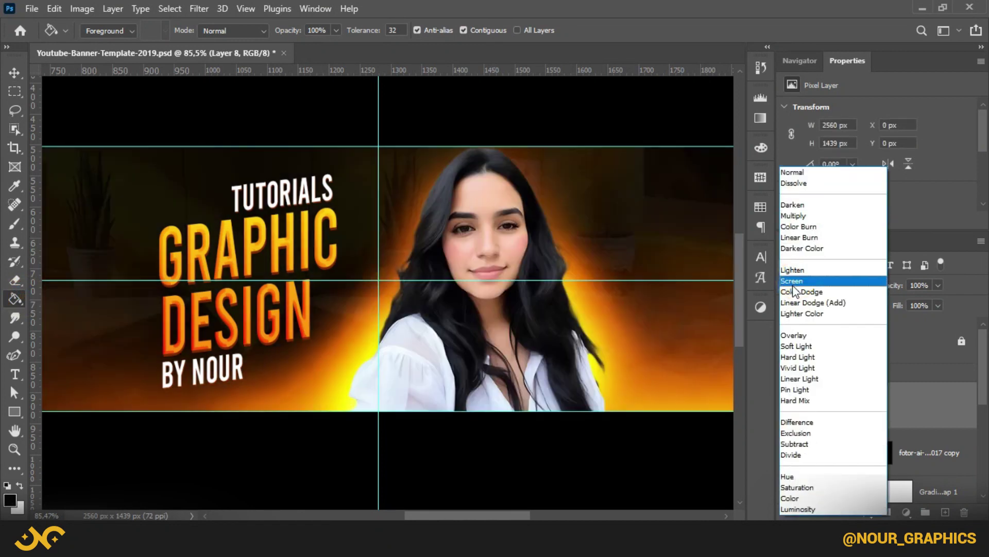
{"action": "left_click", "coordinate": [792, 283]}
- Add a layer clipped to the black Screen layer, and place a clipped copy of Gradient Map 1 above it
{"action": "left_click", "coordinate": [945, 511]}
{"action": "left_click", "coordinate": [876, 425], "text": "alt"}
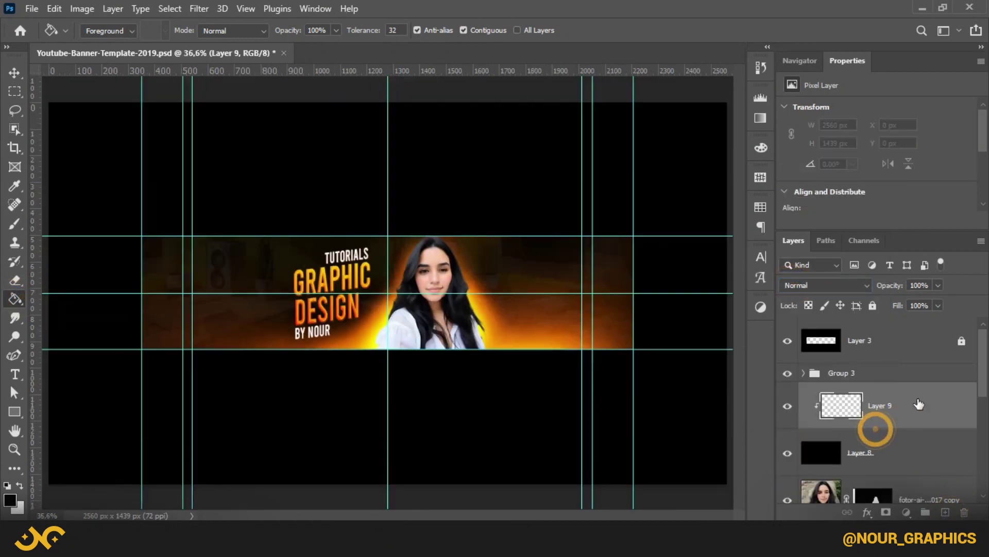
{"action": "scroll", "coordinate": [928, 438], "scroll_direction": "down", "scroll_amount": 1}
{"action": "scroll", "coordinate": [917, 446], "scroll_direction": "down", "scroll_amount": 1}
{"action": "left_click", "coordinate": [935, 455]}
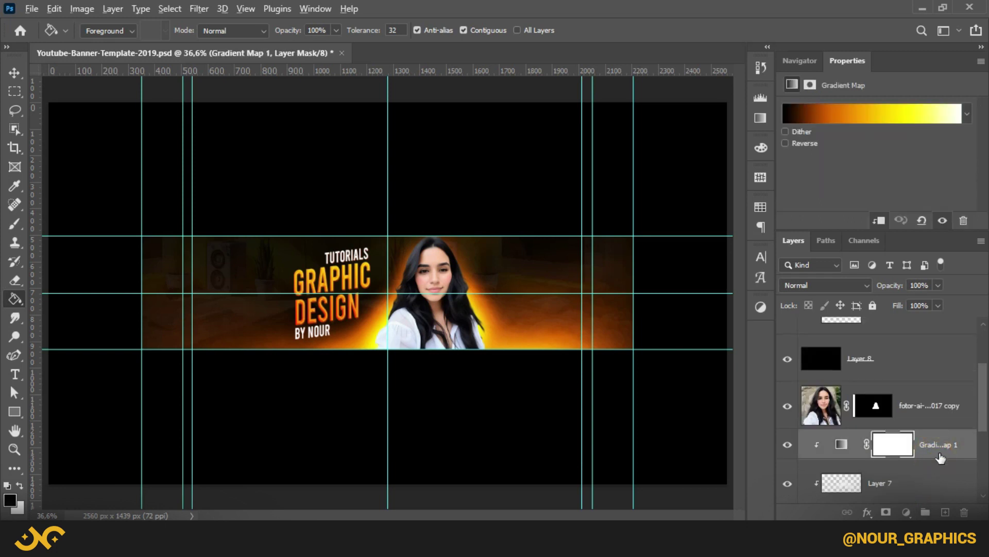
{"action": "left_click_drag", "start_coordinate": [950, 453], "coordinate": [891, 384]}
{"action": "left_click", "coordinate": [844, 412], "text": "alt"}
{"action": "scroll", "coordinate": [423, 316], "scroll_direction": "up", "scroll_amount": 5}
- Select Layer 9 for painting with the Brush tool and set the foreground color to white, ffffff
{"action": "left_click", "coordinate": [840, 437]}
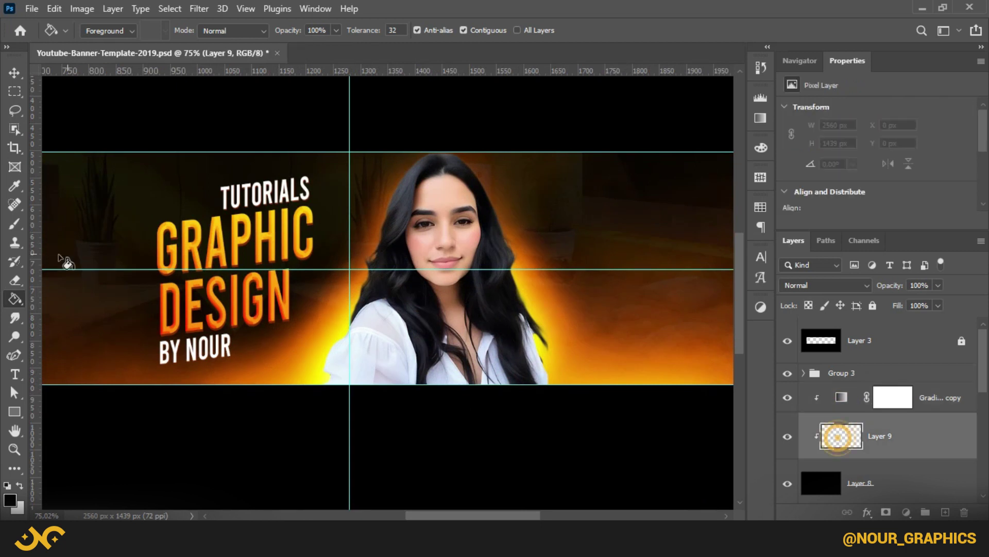
{"action": "left_click", "coordinate": [14, 224]}
{"action": "left_click", "coordinate": [10, 499]}
{"action": "left_click_drag", "start_coordinate": [621, 194], "coordinate": [605, 175]}
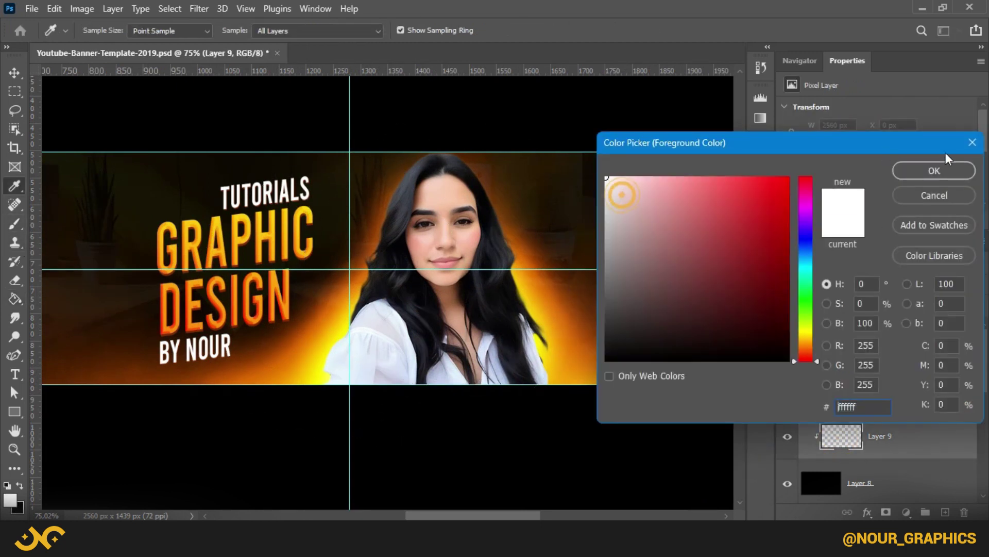
{"action": "left_click", "coordinate": [938, 167]}
- Paint a rim light along the blouse sleeve and shoulder facing the title with a 5 px brush at 100% opacity and flow, and hide the guides
{"action": "right_click", "coordinate": [457, 248]}
{"action": "left_click_drag", "start_coordinate": [620, 263], "coordinate": [603, 263]}
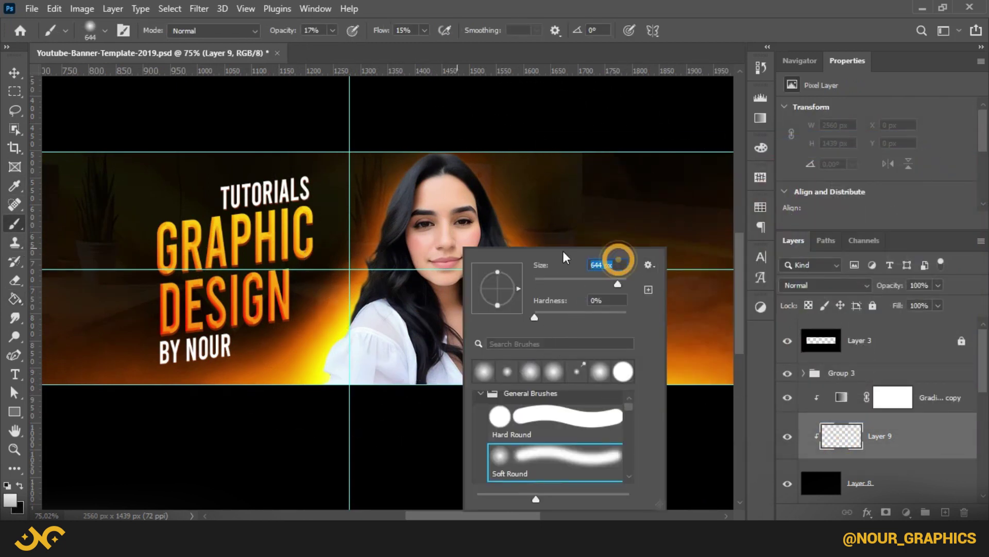
{"action": "type", "text": "3"}
{"action": "key", "text": "Return"}
{"action": "left_click_drag", "start_coordinate": [292, 444], "coordinate": [308, 436]}
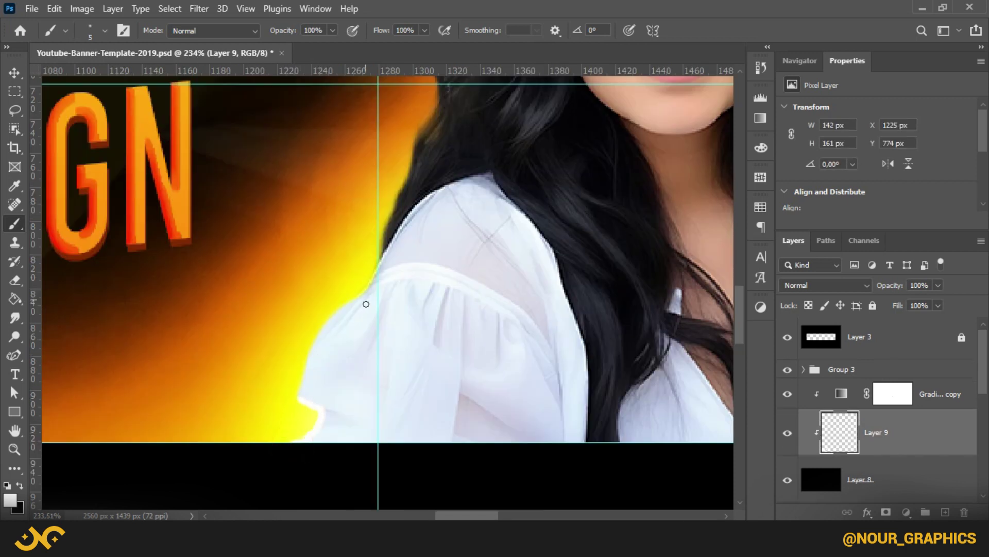
{"action": "left_click_drag", "start_coordinate": [341, 305], "coordinate": [311, 349]}
{"action": "left_click_drag", "start_coordinate": [339, 308], "coordinate": [368, 297]}
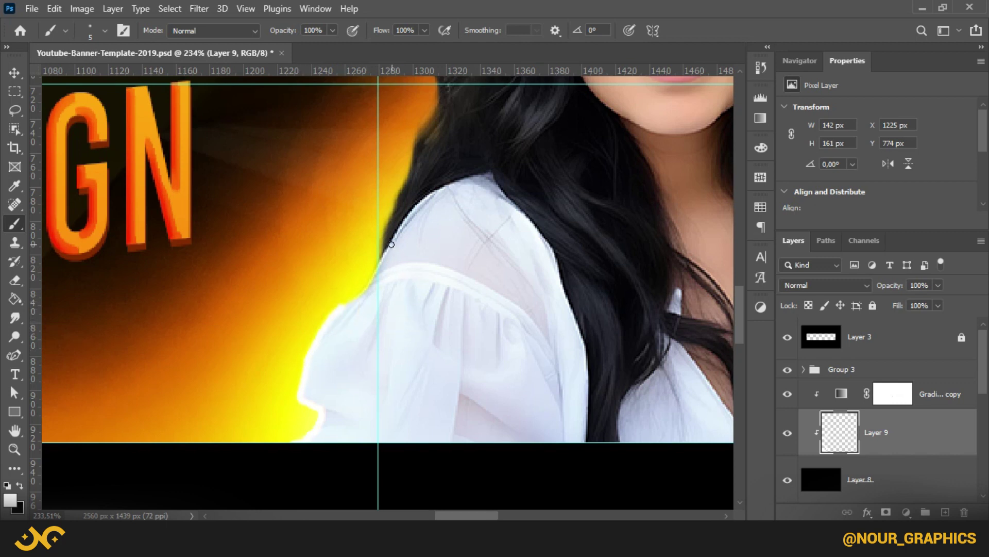
{"action": "key", "text": "ctrl+semicolon"}
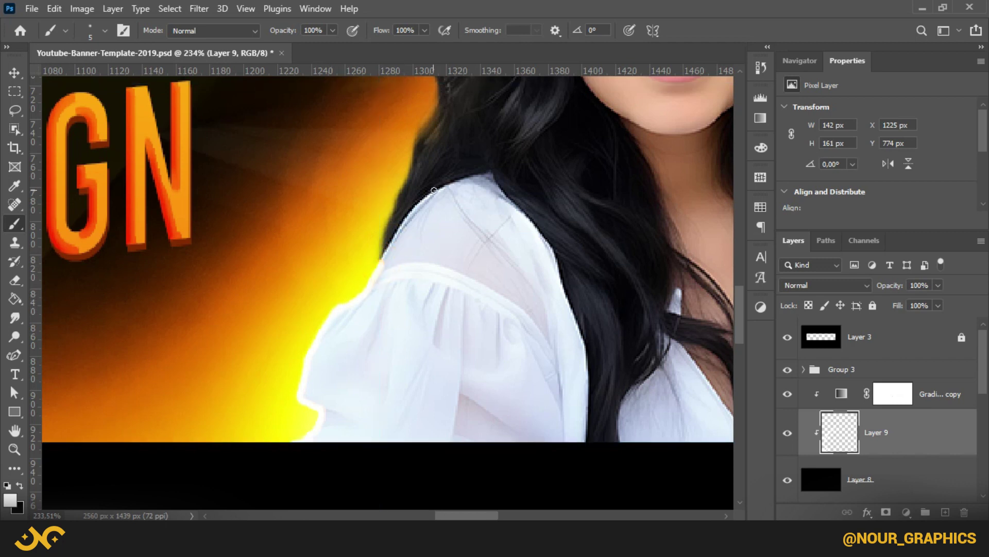
{"action": "left_click_drag", "start_coordinate": [411, 207], "coordinate": [392, 236]}
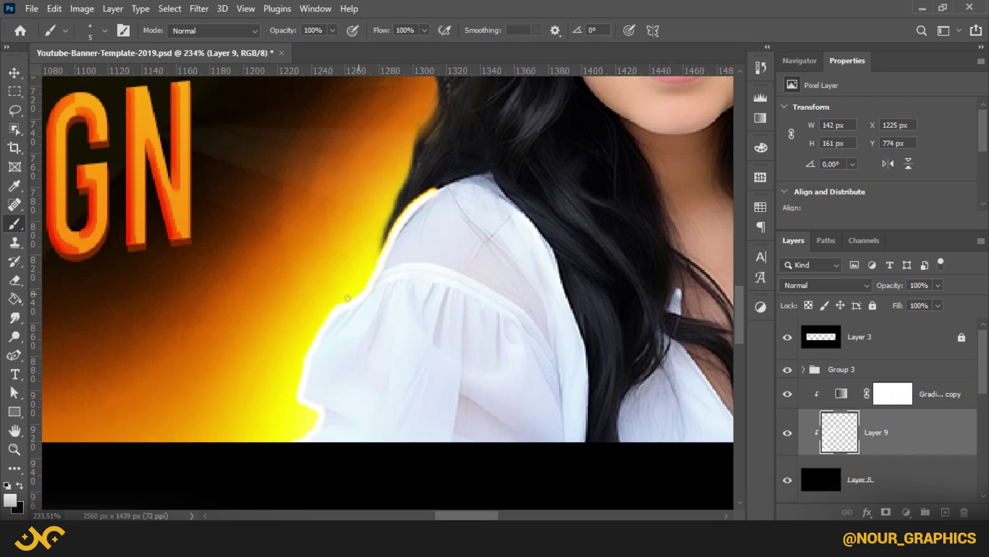
- Paint a matching rim light along the edge of the blouse sleeve on the side away from the title
{"action": "scroll", "coordinate": [263, 252], "scroll_direction": "down", "scroll_amount": 4}
{"action": "scroll", "coordinate": [548, 313], "scroll_direction": "up", "scroll_amount": 4}
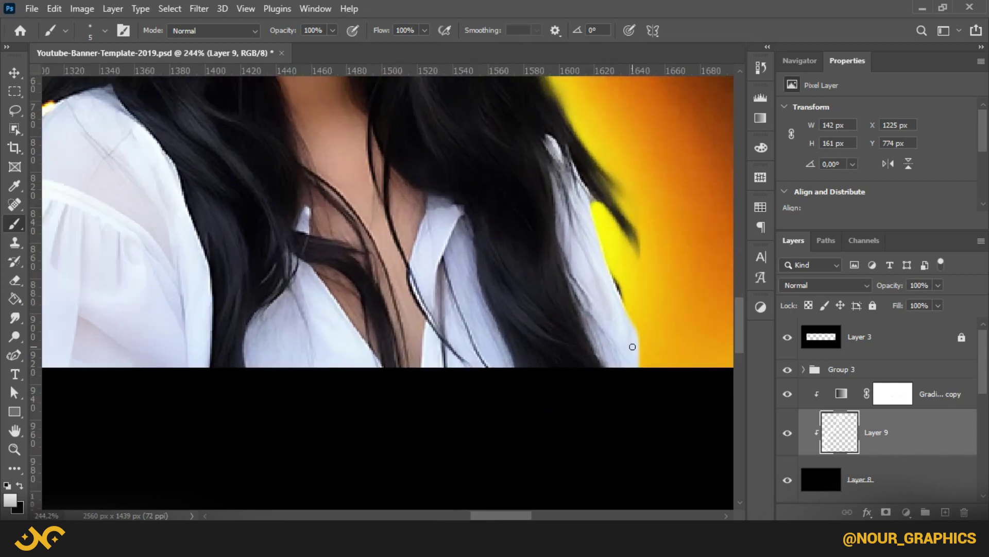
{"action": "left_click_drag", "start_coordinate": [639, 352], "coordinate": [641, 328]}
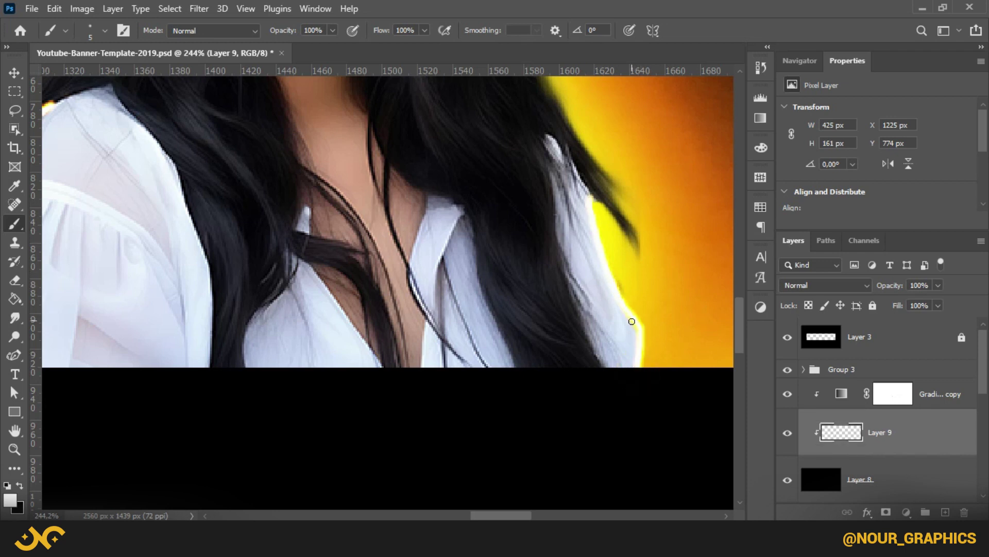
{"action": "scroll", "coordinate": [593, 335], "scroll_direction": "down", "scroll_amount": 3}
{"action": "scroll", "coordinate": [439, 287], "scroll_direction": "up", "scroll_amount": 2}
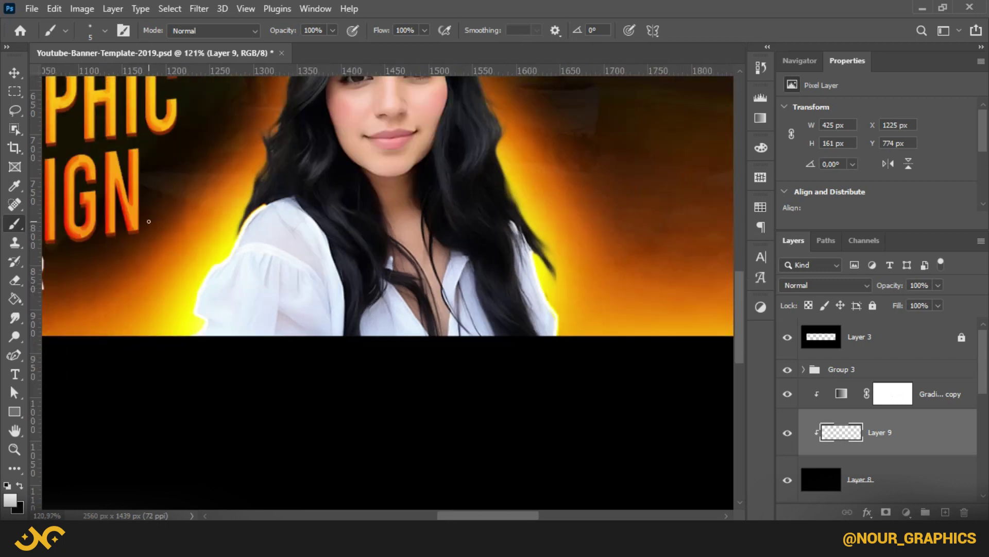
- Reduce the brush to 3 px, and set the Smudge tool to a 10 px soft round tip
{"action": "scroll", "coordinate": [148, 221], "scroll_direction": "up", "scroll_amount": 5}
{"action": "key", "text": "bracketleft"}
{"action": "key", "text": "bracketleft"}
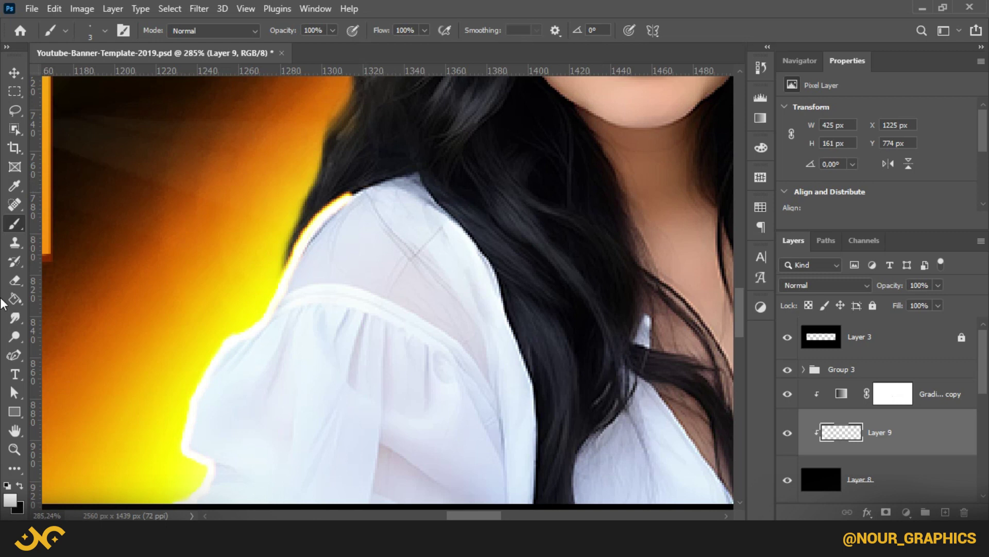
{"action": "left_click", "coordinate": [17, 317]}
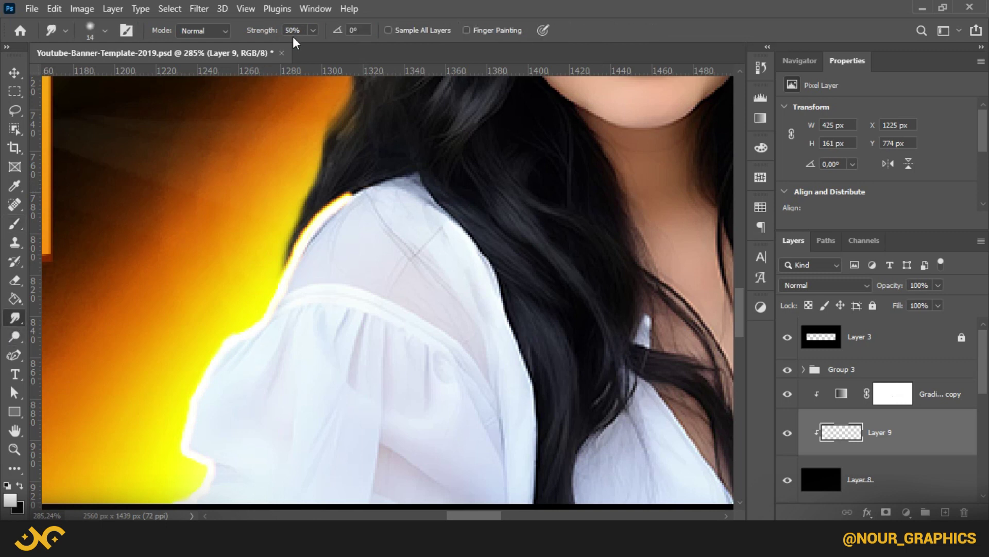
{"action": "right_click", "coordinate": [277, 166]}
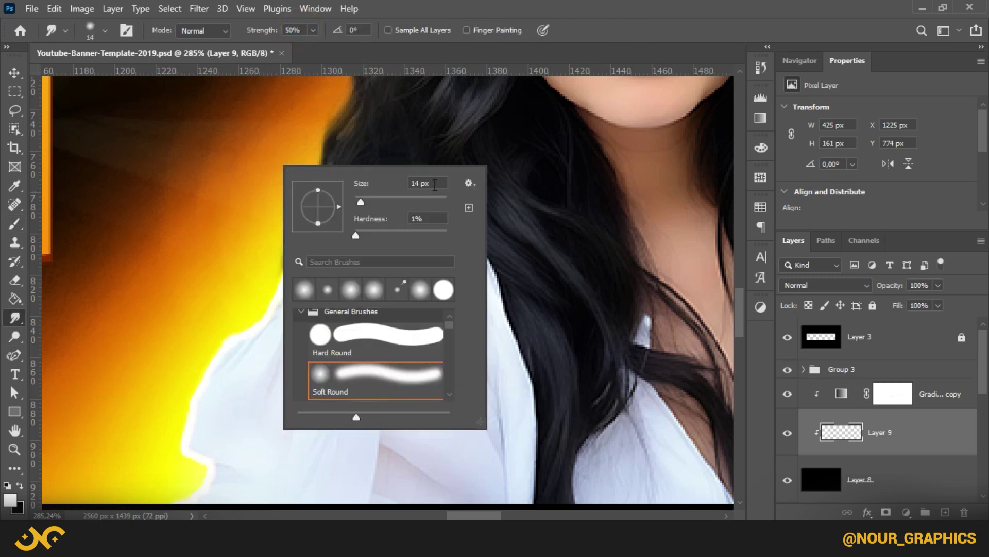
{"action": "right_click", "coordinate": [165, 313]}
{"action": "left_click", "coordinate": [247, 292]}
{"action": "left_click", "coordinate": [150, 256]}
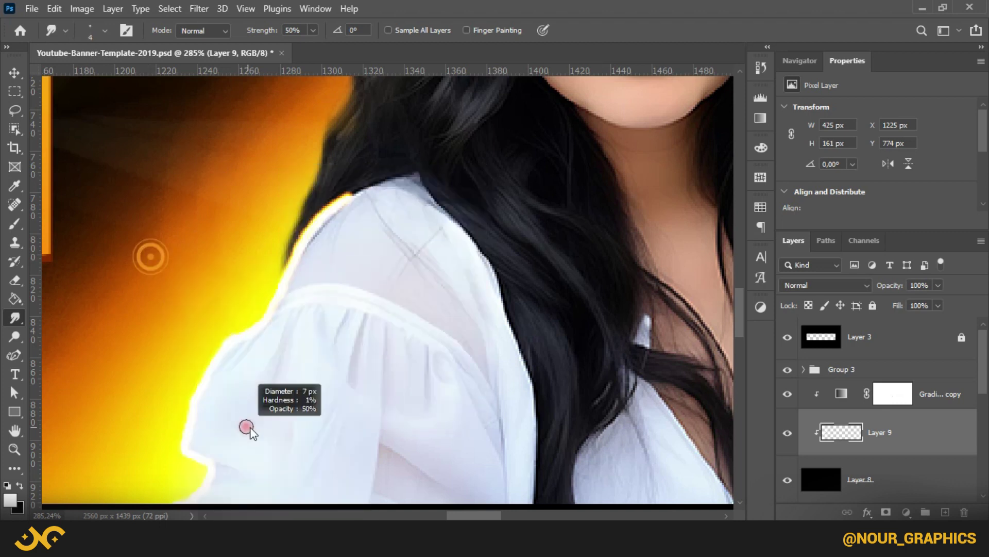
{"action": "right_click", "coordinate": [276, 415]}
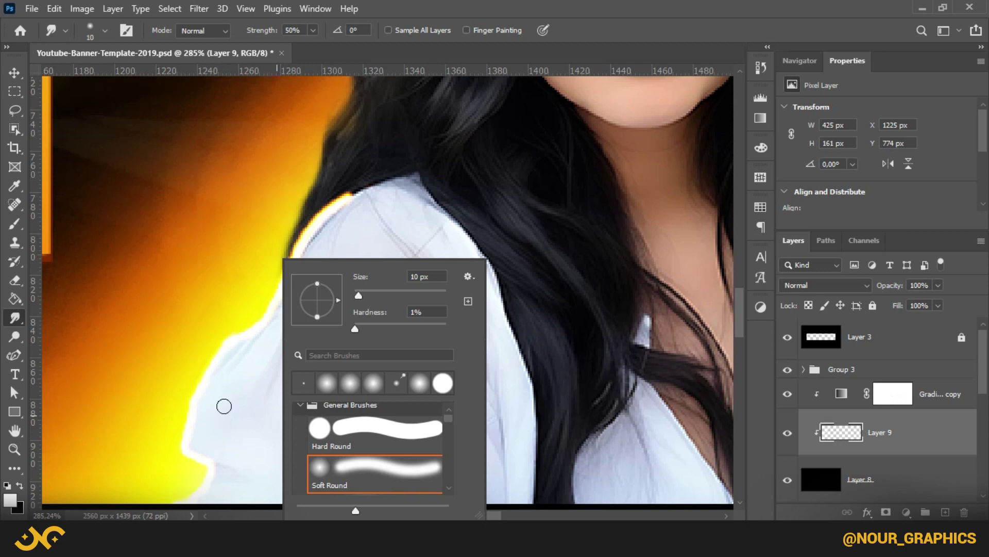
{"action": "left_click", "coordinate": [227, 373]}
- Smudge the rim light inward along the lower part of the sleeve facing the title
{"action": "scroll", "coordinate": [219, 474], "scroll_direction": "down", "scroll_amount": 1}
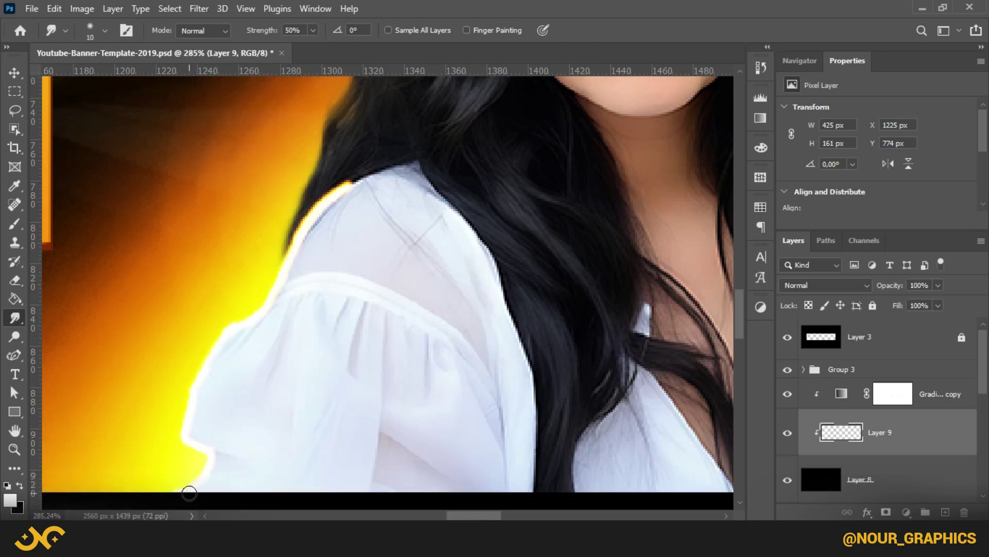
{"action": "left_click_drag", "start_coordinate": [207, 474], "coordinate": [249, 458]}
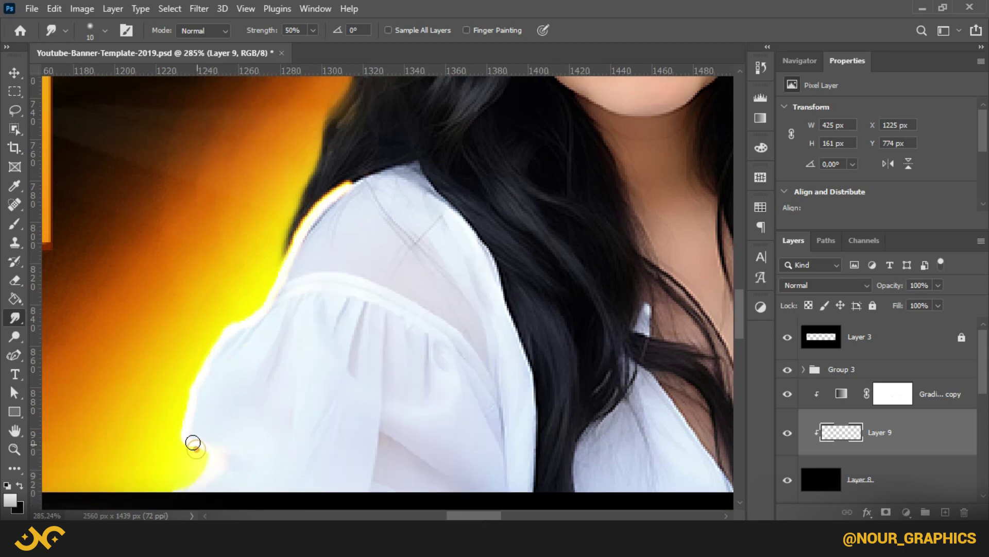
{"action": "left_click_drag", "start_coordinate": [218, 423], "coordinate": [195, 424]}
{"action": "mouse_move", "coordinate": [187, 426]}
{"action": "left_mouse_down"}
{"action": "mouse_move", "coordinate": [204, 383]}
{"action": "mouse_move", "coordinate": [292, 331]}
{"action": "left_mouse_up"}
{"action": "mouse_move", "coordinate": [216, 345]}
{"action": "left_mouse_down"}
{"action": "mouse_move", "coordinate": [276, 307]}
{"action": "mouse_move", "coordinate": [259, 317]}
{"action": "left_mouse_up"}
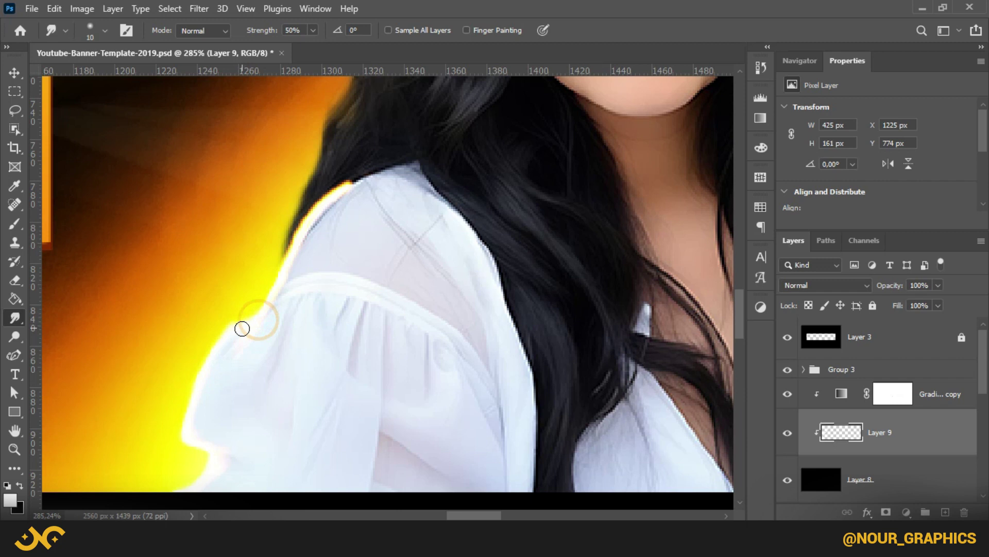
- Smudge the rim light up and over the shoulder facing the title, blending it toward the hair
{"action": "mouse_move", "coordinate": [285, 278]}
{"action": "left_mouse_down"}
{"action": "mouse_move", "coordinate": [374, 188]}
{"action": "mouse_move", "coordinate": [280, 253]}
{"action": "mouse_move", "coordinate": [342, 199]}
{"action": "mouse_move", "coordinate": [400, 179]}
{"action": "mouse_move", "coordinate": [380, 174]}
{"action": "left_mouse_up"}
{"action": "left_click_drag", "start_coordinate": [332, 199], "coordinate": [391, 171]}
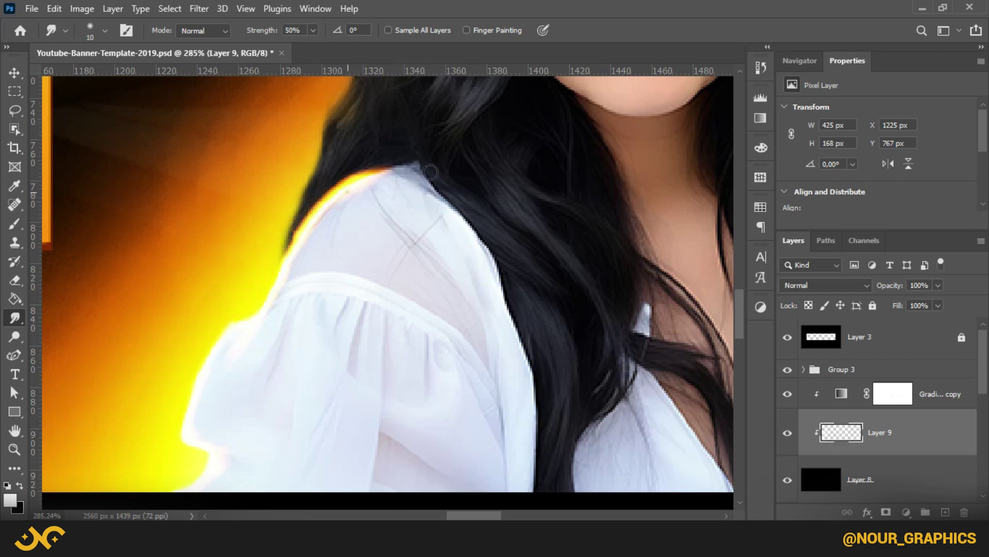
{"action": "left_click_drag", "start_coordinate": [291, 248], "coordinate": [323, 244]}
{"action": "left_click_drag", "start_coordinate": [305, 208], "coordinate": [422, 160]}
{"action": "mouse_move", "coordinate": [335, 189]}
{"action": "left_mouse_down"}
{"action": "mouse_move", "coordinate": [447, 165]}
{"action": "mouse_move", "coordinate": [375, 186]}
{"action": "mouse_move", "coordinate": [407, 165]}
{"action": "left_mouse_up"}
{"action": "left_click_drag", "start_coordinate": [375, 184], "coordinate": [427, 161]}
{"action": "left_click_drag", "start_coordinate": [381, 173], "coordinate": [424, 162]}
- Smudge the rim light on the sleeve away from the title, from the banner's lower edge up toward the hair
{"action": "scroll", "coordinate": [129, 456], "scroll_direction": "down", "scroll_amount": 1}
{"action": "scroll", "coordinate": [128, 456], "scroll_direction": "down", "scroll_amount": 5}
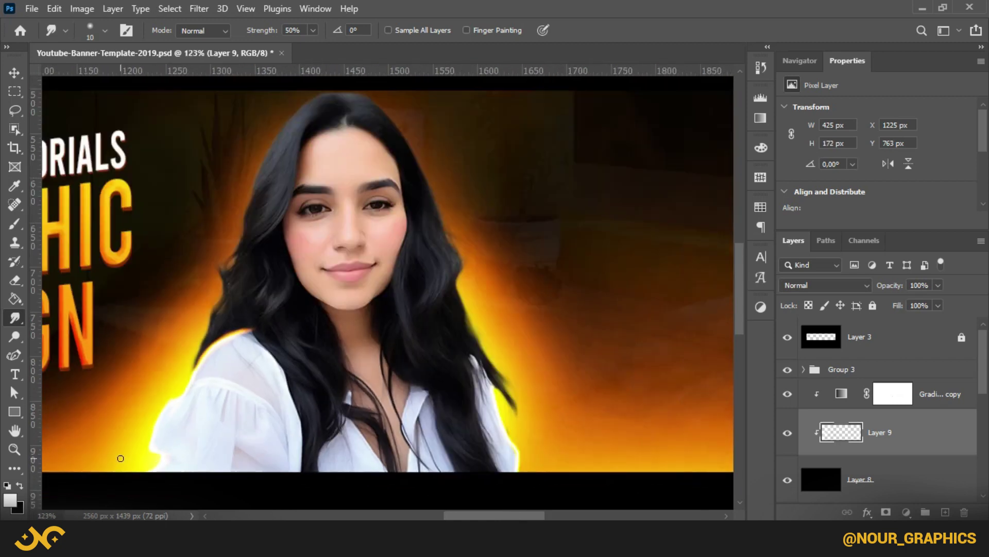
{"action": "scroll", "coordinate": [418, 418], "scroll_direction": "down", "scroll_amount": 1}
{"action": "scroll", "coordinate": [537, 448], "scroll_direction": "up", "scroll_amount": 7}
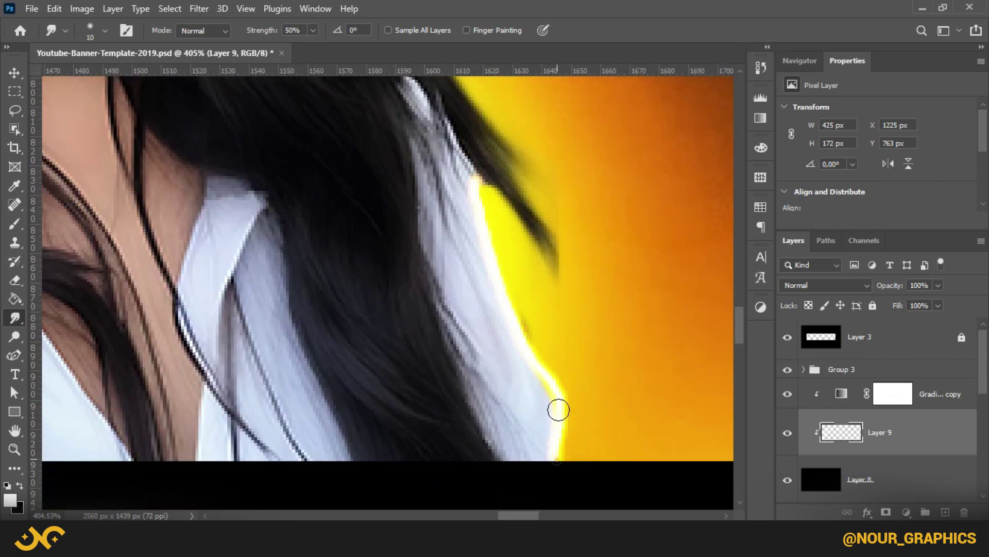
{"action": "mouse_move", "coordinate": [559, 410]}
{"action": "left_mouse_down"}
{"action": "mouse_move", "coordinate": [530, 378]}
{"action": "mouse_move", "coordinate": [564, 411]}
{"action": "left_mouse_up"}
{"action": "mouse_move", "coordinate": [561, 464]}
{"action": "left_mouse_down"}
{"action": "mouse_move", "coordinate": [557, 397]}
{"action": "mouse_move", "coordinate": [510, 334]}
{"action": "left_mouse_up"}
{"action": "left_click_drag", "start_coordinate": [550, 383], "coordinate": [478, 294]}
{"action": "mouse_move", "coordinate": [522, 340]}
{"action": "left_mouse_down"}
{"action": "mouse_move", "coordinate": [477, 232]}
{"action": "mouse_move", "coordinate": [471, 172]}
{"action": "mouse_move", "coordinate": [446, 127]}
{"action": "left_mouse_up"}
{"action": "left_click", "coordinate": [473, 170]}
{"action": "left_click", "coordinate": [470, 172]}
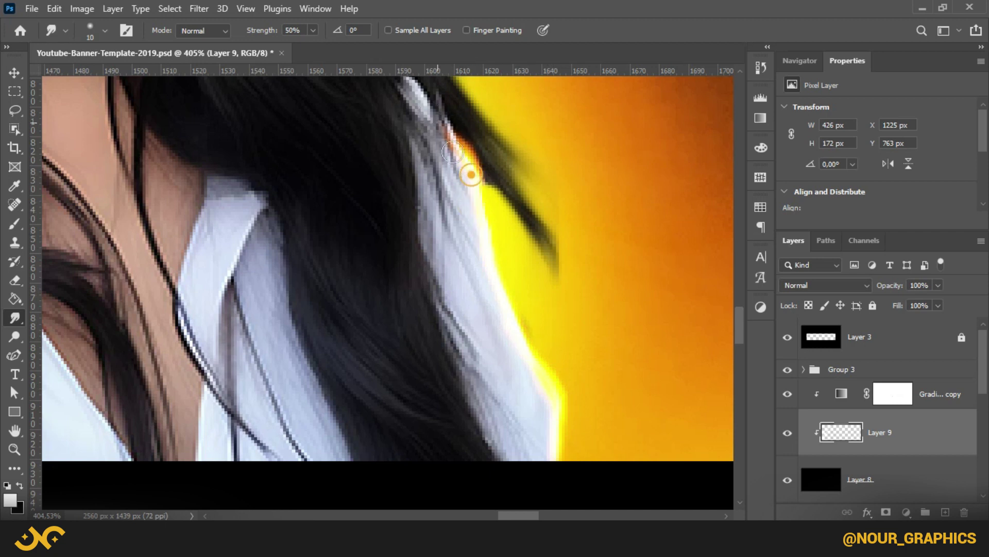
- Reduce the Smudge tool to 8 px, extend the rim light up beneath the hair, and blend it outward near the elbow
{"action": "right_click", "coordinate": [476, 172], "text": "alt"}
{"action": "mouse_move", "coordinate": [476, 174]}
{"action": "left_mouse_down"}
{"action": "mouse_move", "coordinate": [420, 85]}
{"action": "mouse_move", "coordinate": [433, 97]}
{"action": "left_mouse_up"}
{"action": "left_click_drag", "start_coordinate": [482, 166], "coordinate": [427, 93]}
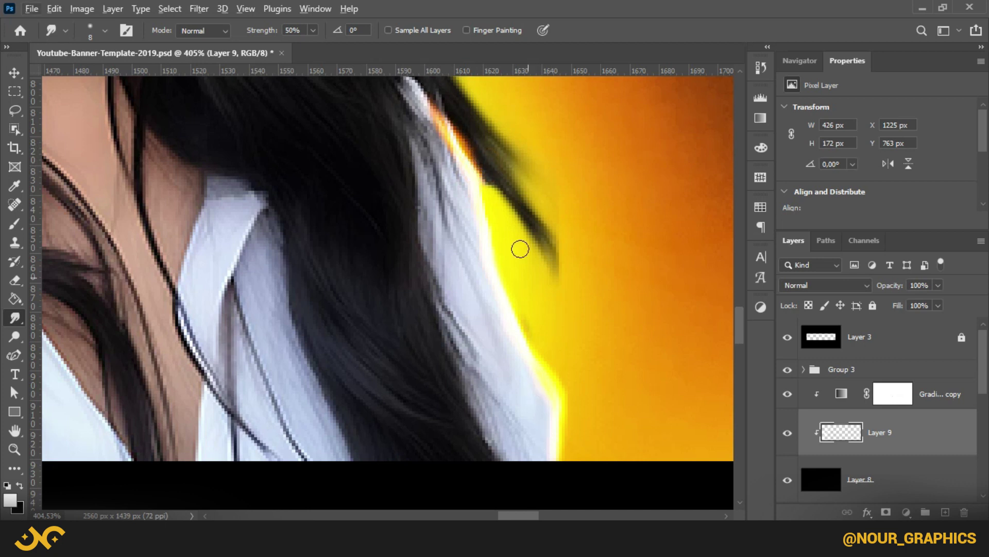
{"action": "mouse_move", "coordinate": [555, 396]}
{"action": "left_mouse_down"}
{"action": "mouse_move", "coordinate": [543, 377]}
{"action": "mouse_move", "coordinate": [571, 413]}
{"action": "left_mouse_up"}
{"action": "left_click_drag", "start_coordinate": [528, 348], "coordinate": [547, 369]}
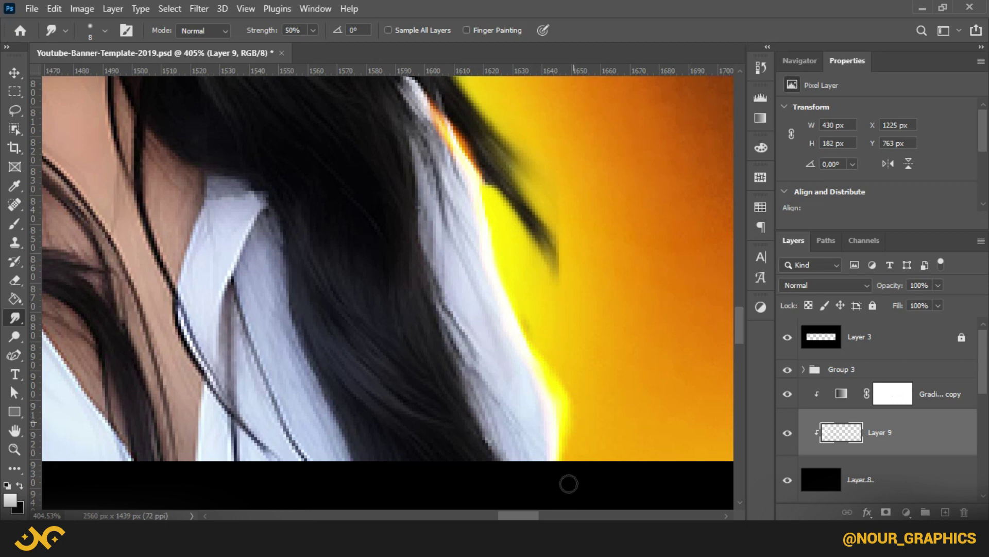
- Erase the excess rim light spilling outside the sleeve edge away from the title, using a resized eraser
{"action": "key", "text": "e"}
{"action": "key", "text": "bracketright"}
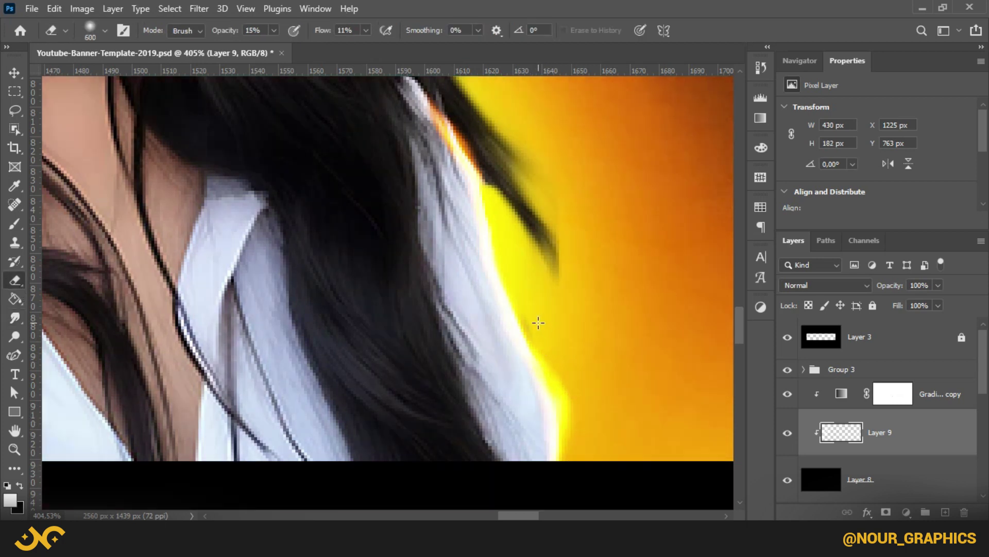
{"action": "right_click", "coordinate": [614, 281]}
{"action": "left_click_drag", "start_coordinate": [582, 345], "coordinate": [565, 347]}
{"action": "left_click_drag", "start_coordinate": [538, 343], "coordinate": [542, 342]}
{"action": "left_click_drag", "start_coordinate": [542, 334], "coordinate": [572, 429]}
- Paint rim light with the Brush along the hair's outer edge, from the crown down the side facing the title
{"action": "left_click", "coordinate": [16, 225]}
{"action": "scroll", "coordinate": [680, 319], "scroll_direction": "down", "scroll_amount": 4}
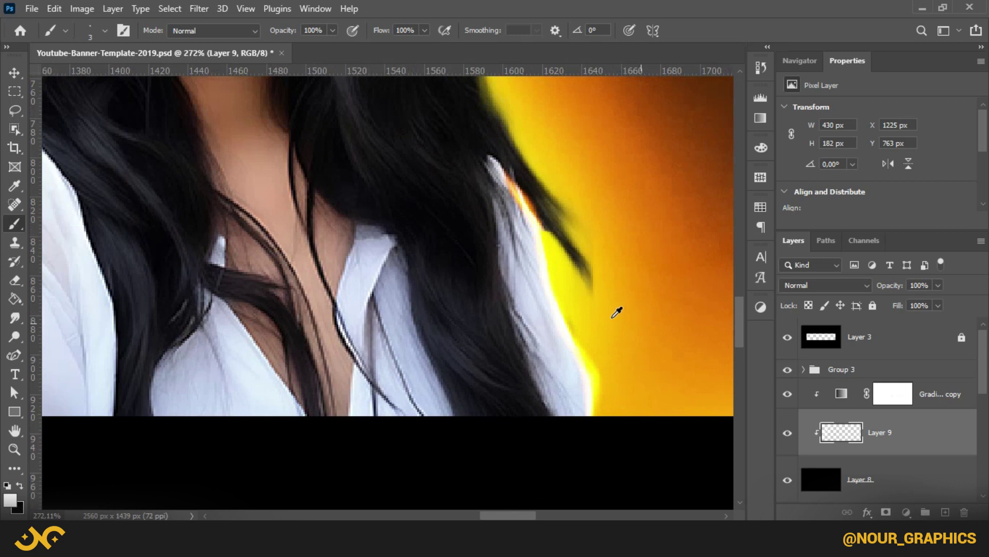
{"action": "scroll", "coordinate": [416, 342], "scroll_direction": "down", "scroll_amount": 4}
{"action": "scroll", "coordinate": [508, 373], "scroll_direction": "up", "scroll_amount": 1}
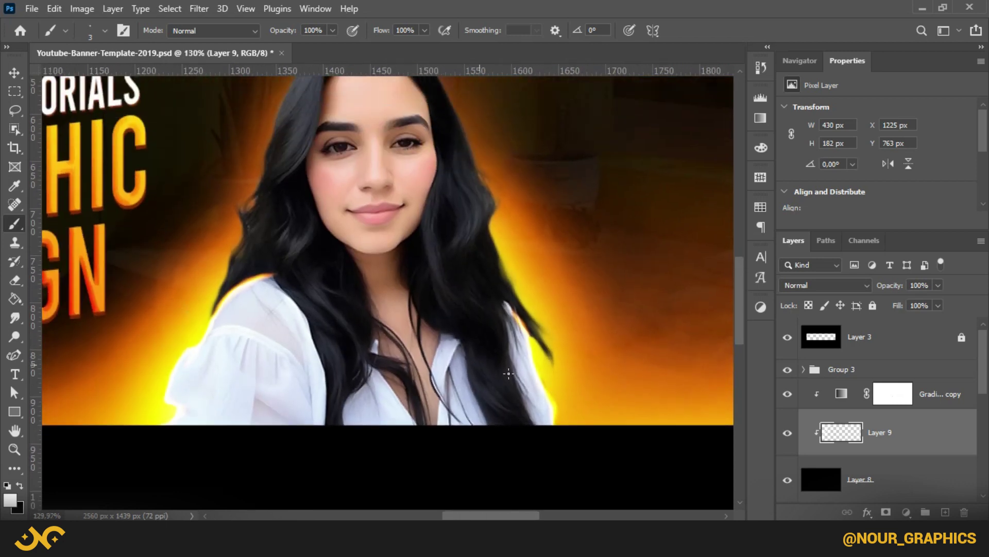
{"action": "scroll", "coordinate": [326, 309], "scroll_direction": "up", "scroll_amount": 1}
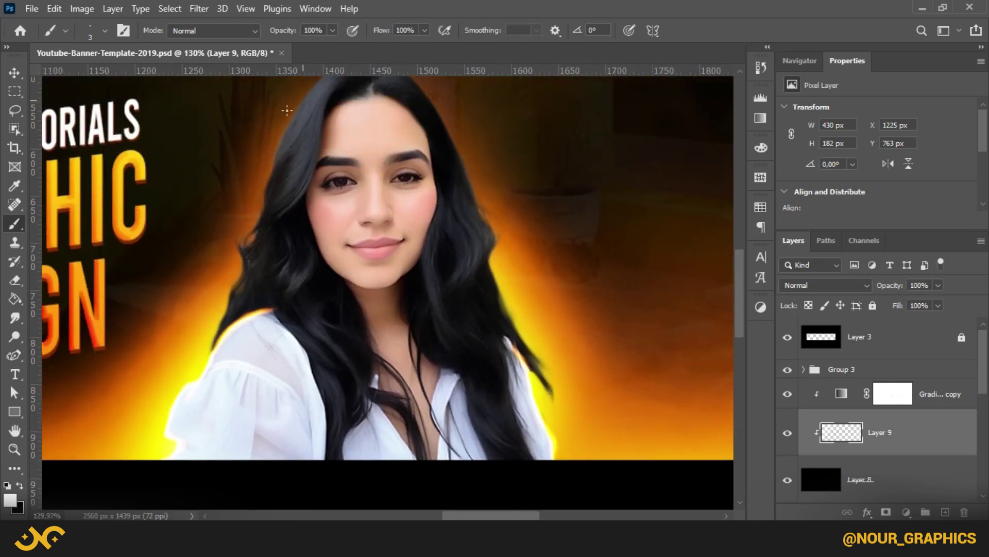
{"action": "scroll", "coordinate": [287, 110], "scroll_direction": "up", "scroll_amount": 1}
{"action": "scroll", "coordinate": [290, 104], "scroll_direction": "up", "scroll_amount": 4}
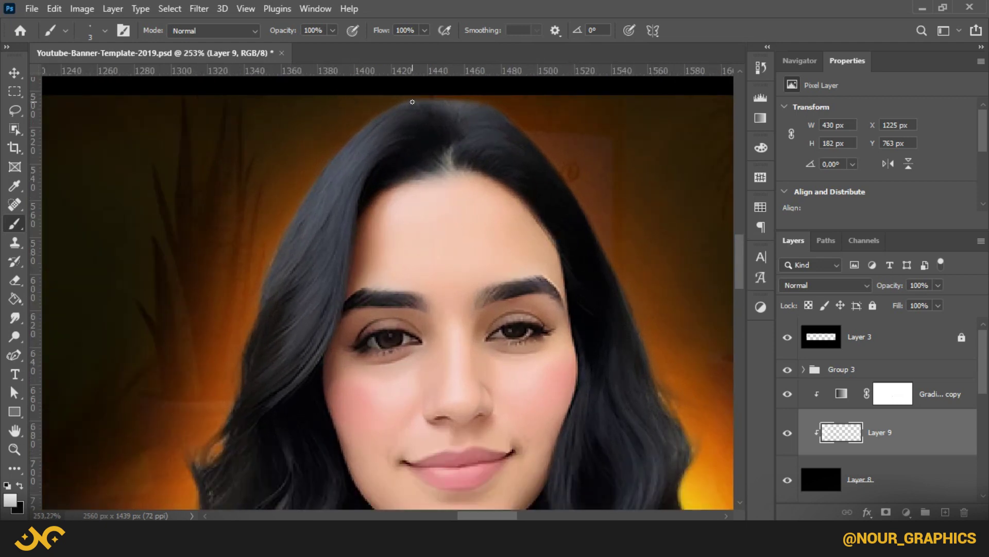
{"action": "left_click_drag", "start_coordinate": [401, 102], "coordinate": [354, 137]}
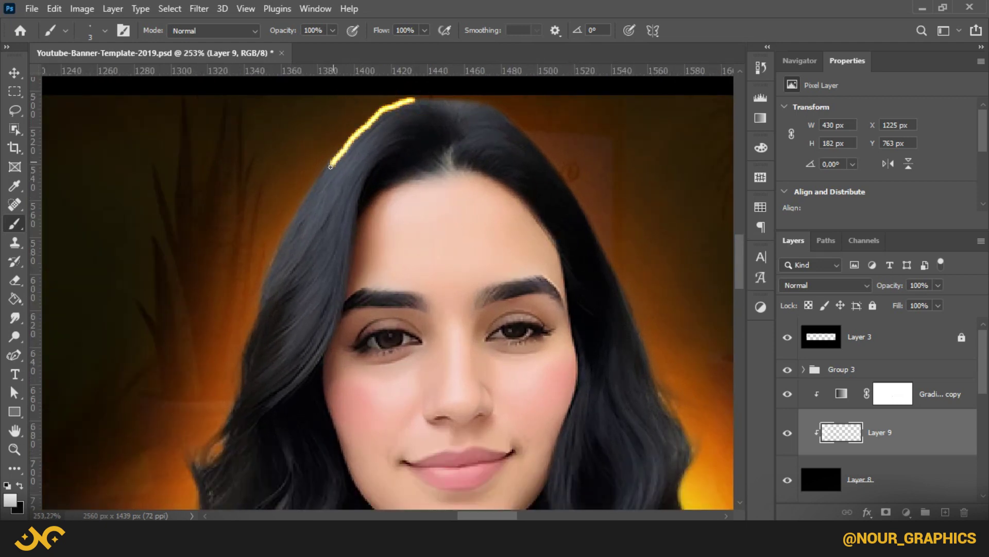
{"action": "scroll", "coordinate": [250, 295], "scroll_direction": "up", "scroll_amount": 1}
{"action": "mouse_move", "coordinate": [258, 292]}
{"action": "left_mouse_down"}
{"action": "mouse_move", "coordinate": [241, 283]}
{"action": "mouse_move", "coordinate": [231, 402]}
{"action": "left_mouse_up"}
- Paint fine 1 px rim strokes along the outward curls beside the mouth on the side facing the title
{"action": "scroll", "coordinate": [241, 282], "scroll_direction": "down", "scroll_amount": 2}
{"action": "scroll", "coordinate": [240, 281], "scroll_direction": "up", "scroll_amount": 2}
{"action": "scroll", "coordinate": [263, 289], "scroll_direction": "down", "scroll_amount": 1}
{"action": "scroll", "coordinate": [250, 419], "scroll_direction": "down", "scroll_amount": 10}
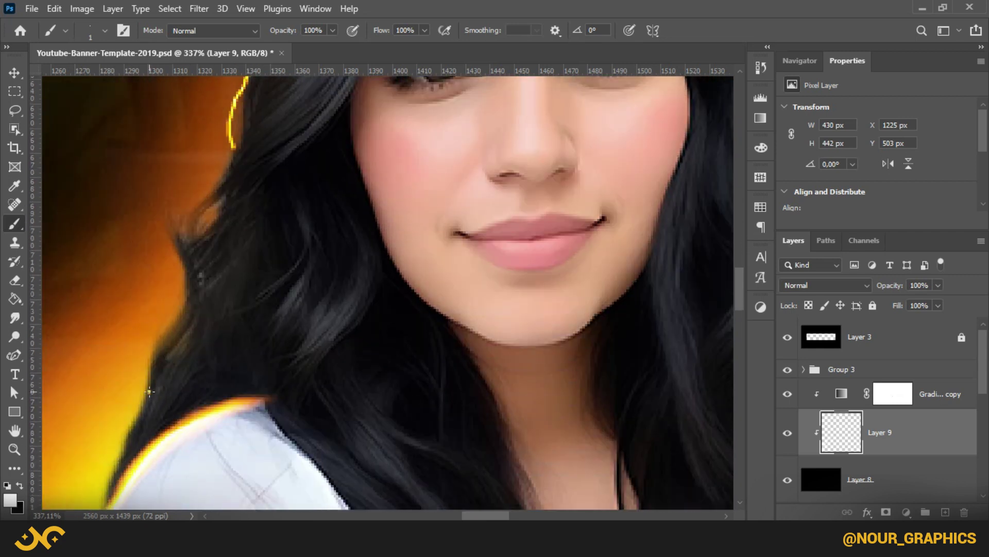
{"action": "left_click_drag", "start_coordinate": [154, 343], "coordinate": [165, 325]}
{"action": "mouse_move", "coordinate": [186, 278]}
{"action": "left_mouse_down"}
{"action": "mouse_move", "coordinate": [176, 233]}
{"action": "mouse_move", "coordinate": [204, 197]}
{"action": "left_mouse_up"}
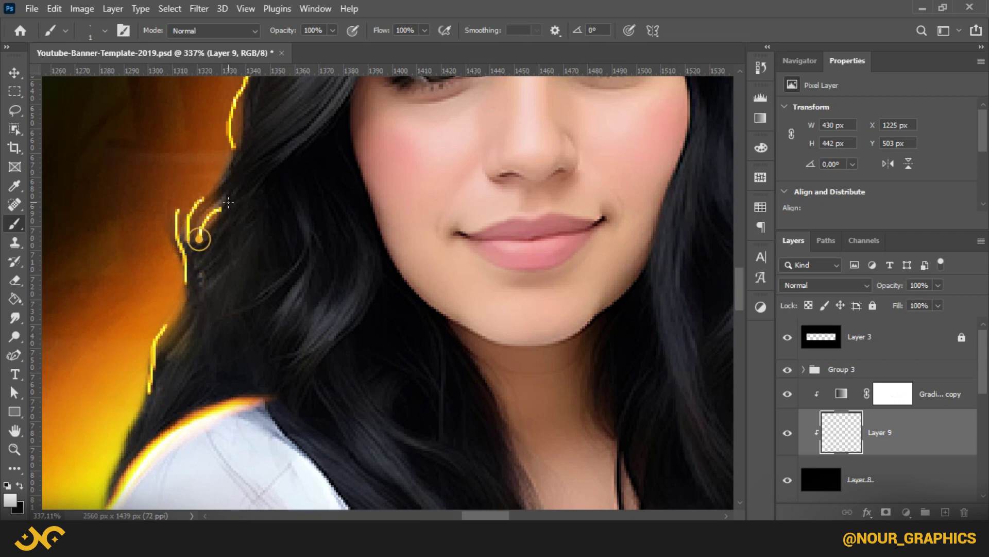
- Set the brush size to 2 px and paint the rim along the lower hair edge down to the shoulder facing the title
{"action": "right_click", "coordinate": [160, 386]}
{"action": "type", "text": "2"}
{"action": "key", "text": "Return"}
{"action": "left_click_drag", "start_coordinate": [150, 397], "coordinate": [110, 501]}
{"action": "left_click_drag", "start_coordinate": [164, 358], "coordinate": [200, 296]}
{"action": "left_click_drag", "start_coordinate": [190, 293], "coordinate": [166, 325]}
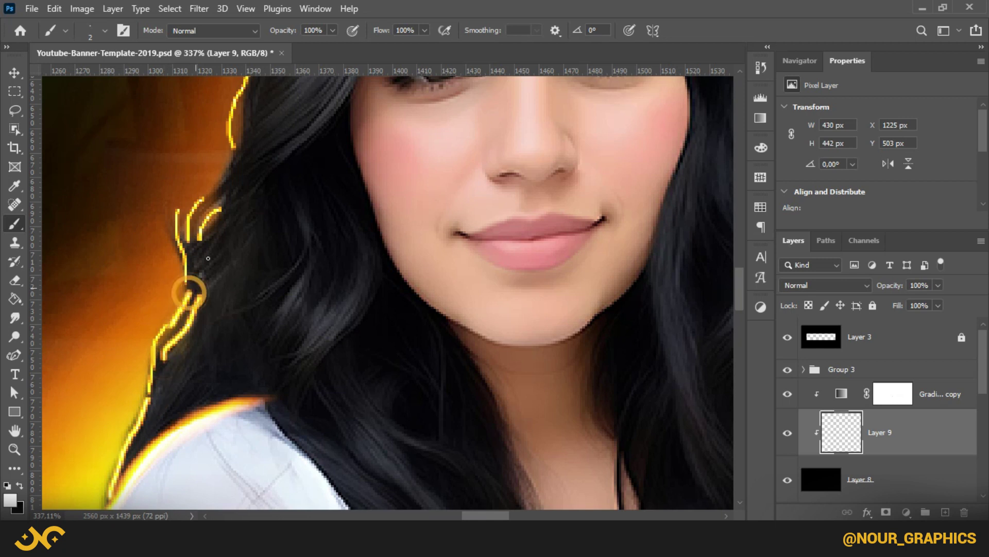
- Add rim strokes on the wavy strands beside the cheek and along the upper hair edge facing the title
{"action": "scroll", "coordinate": [209, 258], "scroll_direction": "up", "scroll_amount": 4}
{"action": "left_click_drag", "start_coordinate": [217, 350], "coordinate": [285, 276]}
{"action": "left_click_drag", "start_coordinate": [243, 317], "coordinate": [275, 270]}
{"action": "scroll", "coordinate": [296, 212], "scroll_direction": "up", "scroll_amount": 5}
{"action": "scroll", "coordinate": [389, 273], "scroll_direction": "down", "scroll_amount": 3}
{"action": "mouse_move", "coordinate": [516, 148]}
{"action": "left_mouse_down"}
{"action": "mouse_move", "coordinate": [454, 140]}
{"action": "mouse_move", "coordinate": [459, 122]}
{"action": "mouse_move", "coordinate": [409, 150]}
{"action": "mouse_move", "coordinate": [345, 217]}
{"action": "mouse_move", "coordinate": [314, 273]}
{"action": "mouse_move", "coordinate": [294, 350]}
{"action": "left_mouse_up"}
- Reduce the Smudge tool to 2 px and blend the rim strokes along the hair between the eyebrow and the cheek, facing the title
{"action": "left_click", "coordinate": [14, 318]}
{"action": "scroll", "coordinate": [412, 225], "scroll_direction": "down", "scroll_amount": 2}
{"action": "scroll", "coordinate": [322, 285], "scroll_direction": "down", "scroll_amount": 4}
{"action": "scroll", "coordinate": [274, 245], "scroll_direction": "up", "scroll_amount": 1}
{"action": "key", "text": "bracketleft"}
{"action": "key", "text": "bracketleft"}
{"action": "key", "text": "bracketleft"}
{"action": "key", "text": "bracketleft"}
{"action": "key", "text": "bracketleft"}
{"action": "key", "text": "bracketleft"}
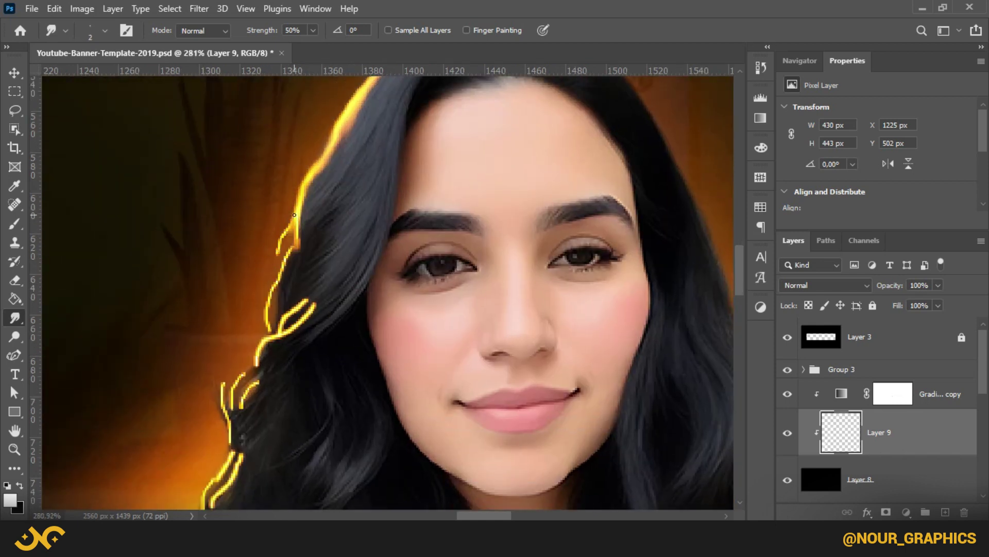
{"action": "left_click_drag", "start_coordinate": [285, 274], "coordinate": [279, 336]}
{"action": "left_click_drag", "start_coordinate": [301, 230], "coordinate": [279, 286]}
{"action": "right_click", "coordinate": [303, 220], "text": "alt"}
{"action": "mouse_move", "coordinate": [286, 329]}
{"action": "left_mouse_down"}
{"action": "mouse_move", "coordinate": [307, 291]}
{"action": "mouse_move", "coordinate": [304, 320]}
{"action": "mouse_move", "coordinate": [316, 298]}
{"action": "mouse_move", "coordinate": [274, 342]}
{"action": "left_mouse_up"}
- Enlarge the Smudge tool to 8 px and blend the rim light from the lower hair edge up through the curls facing the title
{"action": "right_click", "coordinate": [309, 295], "text": "alt"}
{"action": "key", "text": "bracketright"}
{"action": "key", "text": "bracketright"}
{"action": "key", "text": "bracketright"}
{"action": "key", "text": "bracketright"}
{"action": "key", "text": "bracketright"}
{"action": "key", "text": "bracketright"}
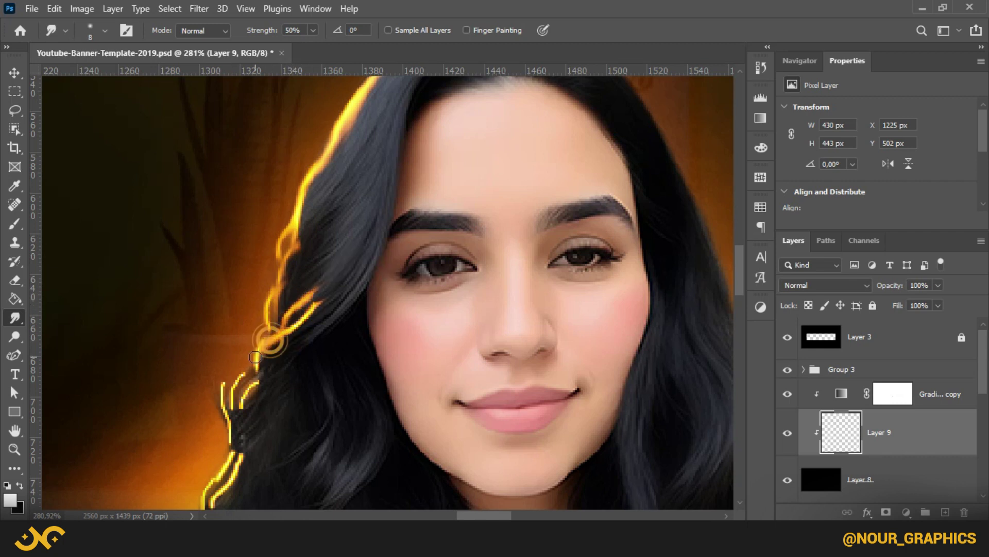
{"action": "scroll", "coordinate": [208, 399], "scroll_direction": "down", "scroll_amount": 3}
{"action": "mouse_move", "coordinate": [194, 394]}
{"action": "left_mouse_down"}
{"action": "mouse_move", "coordinate": [221, 375]}
{"action": "mouse_move", "coordinate": [181, 417]}
{"action": "mouse_move", "coordinate": [242, 299]}
{"action": "mouse_move", "coordinate": [223, 223]}
{"action": "mouse_move", "coordinate": [223, 327]}
{"action": "mouse_move", "coordinate": [235, 285]}
{"action": "mouse_move", "coordinate": [237, 244]}
{"action": "left_mouse_up"}
- Smudge the small curl strands beside the mouth and the hair edge below them, using a progressively smaller tip
{"action": "key", "text": "bracketleft"}
{"action": "key", "text": "bracketleft"}
{"action": "left_click_drag", "start_coordinate": [240, 281], "coordinate": [228, 266]}
{"action": "mouse_move", "coordinate": [239, 303]}
{"action": "left_mouse_down"}
{"action": "mouse_move", "coordinate": [257, 275]}
{"action": "mouse_move", "coordinate": [241, 292]}
{"action": "left_mouse_up"}
{"action": "key", "text": "bracketleft"}
{"action": "key", "text": "bracketleft"}
{"action": "key", "text": "bracketleft"}
{"action": "left_click_drag", "start_coordinate": [207, 361], "coordinate": [217, 341]}
- Smudge the rim strands beside the cheek inward along the hair waves with a 3 px tip
{"action": "scroll", "coordinate": [314, 204], "scroll_direction": "up", "scroll_amount": 3}
{"action": "key", "text": "bracketright"}
{"action": "key", "text": "bracketright"}
{"action": "key", "text": "bracketright"}
{"action": "key", "text": "bracketright"}
{"action": "left_click_drag", "start_coordinate": [313, 291], "coordinate": [335, 262]}
{"action": "left_click_drag", "start_coordinate": [285, 299], "coordinate": [311, 267]}
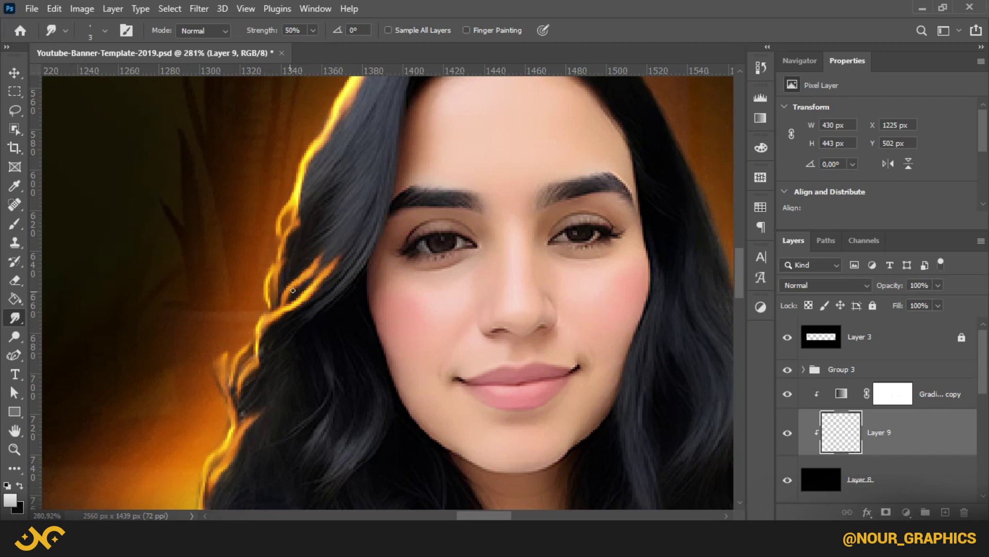
{"action": "left_click_drag", "start_coordinate": [285, 311], "coordinate": [327, 270]}
{"action": "scroll", "coordinate": [327, 270], "scroll_direction": "down", "scroll_amount": 5}
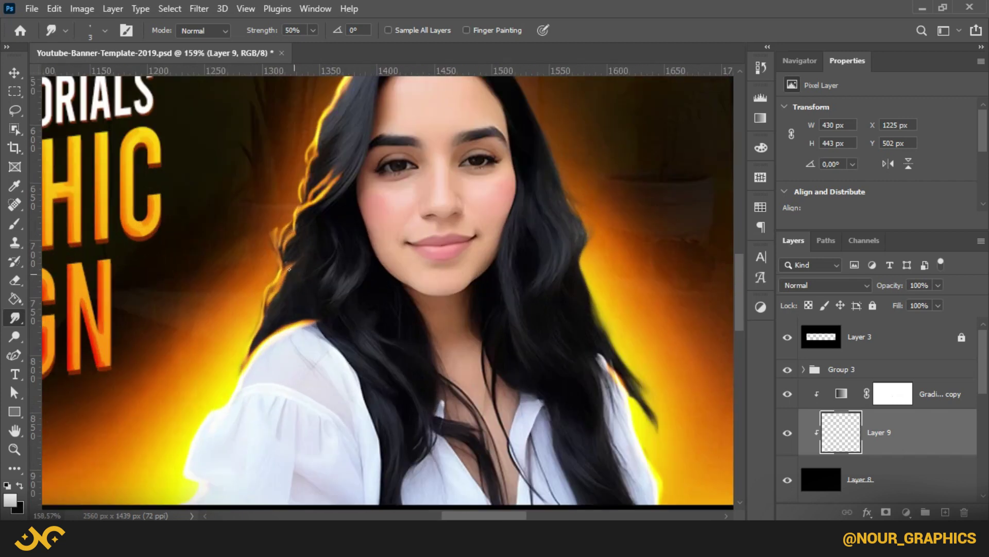
- Clean up the outer curl facing the title with the Eraser, and blend its strands with the Smudge tool at 3 px
{"action": "scroll", "coordinate": [292, 224], "scroll_direction": "up", "scroll_amount": 7}
{"action": "left_click", "coordinate": [14, 281]}
{"action": "left_click_drag", "start_coordinate": [259, 274], "coordinate": [264, 230]}
{"action": "key", "text": "b"}
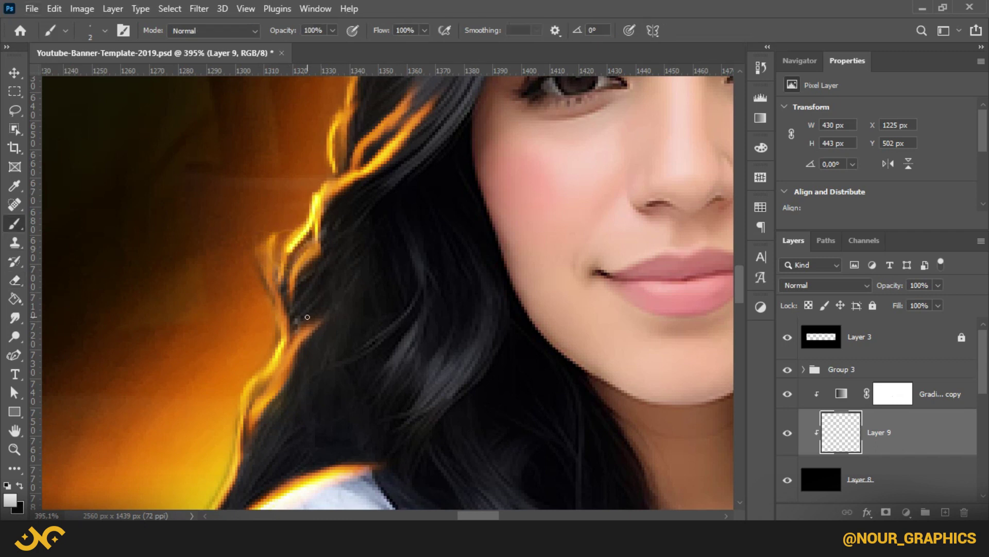
{"action": "left_click", "coordinate": [12, 321]}
{"action": "mouse_move", "coordinate": [274, 291]}
{"action": "left_mouse_down"}
{"action": "mouse_move", "coordinate": [261, 273]}
{"action": "mouse_move", "coordinate": [283, 263]}
{"action": "left_mouse_up"}
{"action": "scroll", "coordinate": [260, 400], "scroll_direction": "up", "scroll_amount": 5}
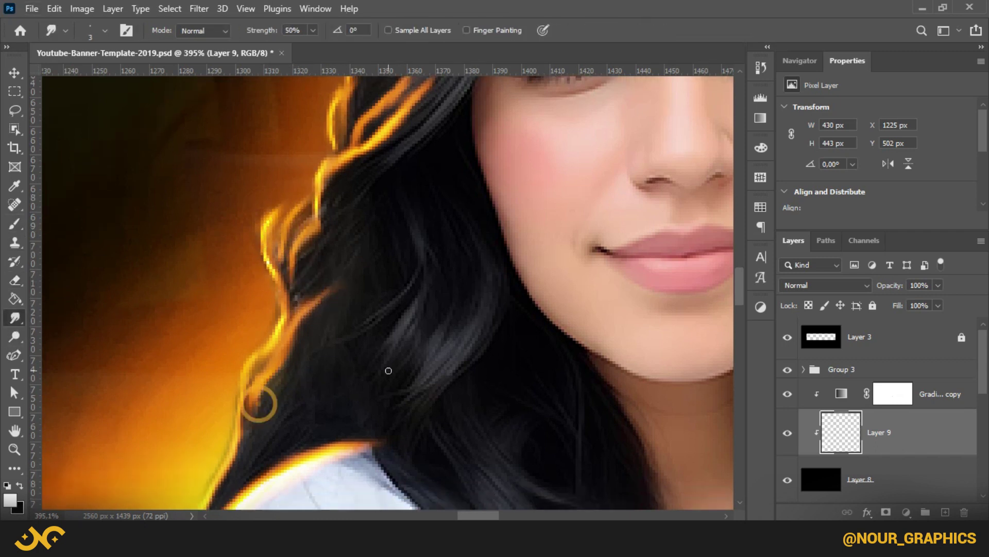
{"action": "scroll", "coordinate": [414, 186], "scroll_direction": "up", "scroll_amount": 4}
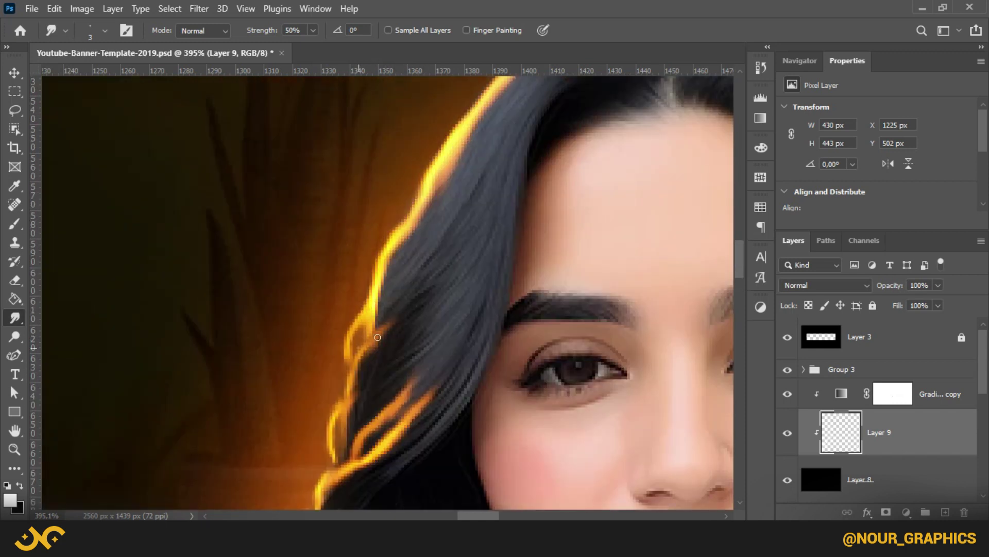
- Smudge the rim light at the crown inward along the hair, reducing the tip to 1 px for fine strands
{"action": "scroll", "coordinate": [378, 337], "scroll_direction": "down", "scroll_amount": 5}
{"action": "scroll", "coordinate": [495, 107], "scroll_direction": "up", "scroll_amount": 5}
{"action": "right_click", "coordinate": [495, 107]}
{"action": "key", "text": "Escape"}
{"action": "left_click_drag", "start_coordinate": [515, 127], "coordinate": [537, 154]}
{"action": "key", "text": "["}
{"action": "key", "text": "["}
{"action": "left_click_drag", "start_coordinate": [472, 132], "coordinate": [495, 146]}
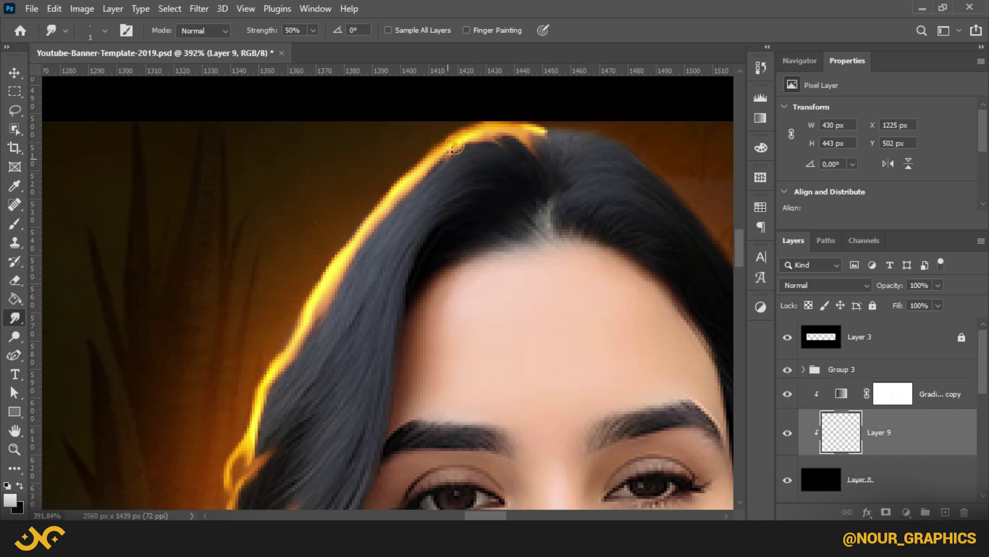
{"action": "scroll", "coordinate": [401, 211], "scroll_direction": "down", "scroll_amount": 4}
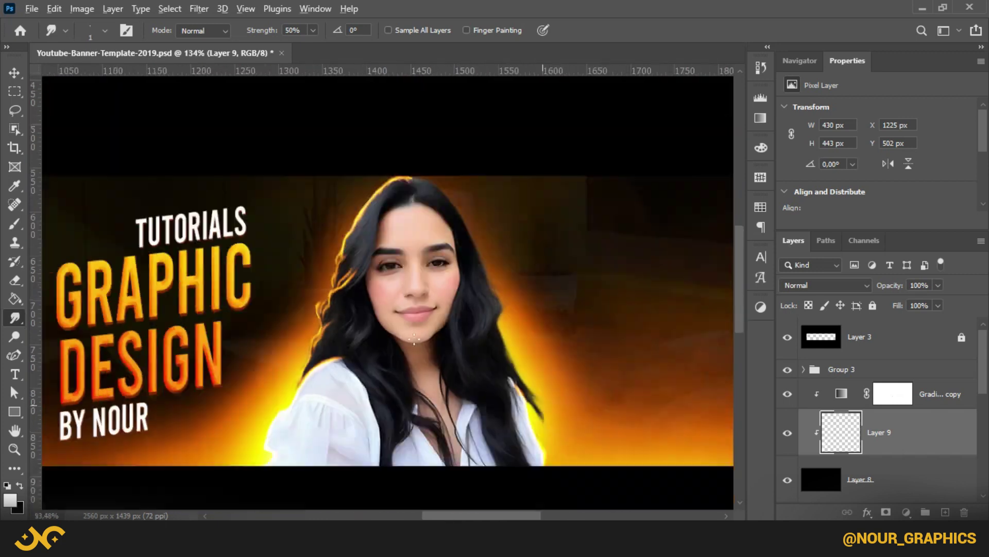
- Paint rim light with the Brush along the hair edge away from the title, from the crown down past the cheek
{"action": "scroll", "coordinate": [443, 143], "scroll_direction": "up", "scroll_amount": 3}
{"action": "key", "text": "b"}
{"action": "left_click_drag", "start_coordinate": [457, 270], "coordinate": [486, 297]}
{"action": "left_click_drag", "start_coordinate": [428, 217], "coordinate": [391, 184]}
{"action": "mouse_move", "coordinate": [312, 126]}
{"action": "left_mouse_down"}
{"action": "mouse_move", "coordinate": [332, 126]}
{"action": "mouse_move", "coordinate": [458, 238]}
{"action": "left_mouse_up"}
{"action": "scroll", "coordinate": [476, 247], "scroll_direction": "down", "scroll_amount": 1}
{"action": "left_click_drag", "start_coordinate": [485, 255], "coordinate": [460, 207]}
{"action": "scroll", "coordinate": [489, 258], "scroll_direction": "up", "scroll_amount": 1}
{"action": "left_click_drag", "start_coordinate": [531, 408], "coordinate": [487, 296]}
- Paint thin 1 px rim strokes along the lower hair edge, the hair tips and the sleeve boundary away from the title
{"action": "scroll", "coordinate": [557, 335], "scroll_direction": "down", "scroll_amount": 3}
{"action": "scroll", "coordinate": [571, 346], "scroll_direction": "down", "scroll_amount": 6}
{"action": "key", "text": "["}
{"action": "mouse_move", "coordinate": [585, 375]}
{"action": "left_mouse_down"}
{"action": "mouse_move", "coordinate": [546, 284]}
{"action": "mouse_move", "coordinate": [555, 222]}
{"action": "left_mouse_up"}
{"action": "left_click_drag", "start_coordinate": [520, 169], "coordinate": [540, 203]}
{"action": "scroll", "coordinate": [536, 199], "scroll_direction": "down", "scroll_amount": 2}
{"action": "mouse_move", "coordinate": [587, 335]}
{"action": "left_mouse_down"}
{"action": "mouse_move", "coordinate": [643, 386]}
{"action": "mouse_move", "coordinate": [564, 328]}
{"action": "left_mouse_up"}
{"action": "scroll", "coordinate": [564, 327], "scroll_direction": "down", "scroll_amount": 2}
{"action": "left_click_drag", "start_coordinate": [566, 272], "coordinate": [583, 312]}
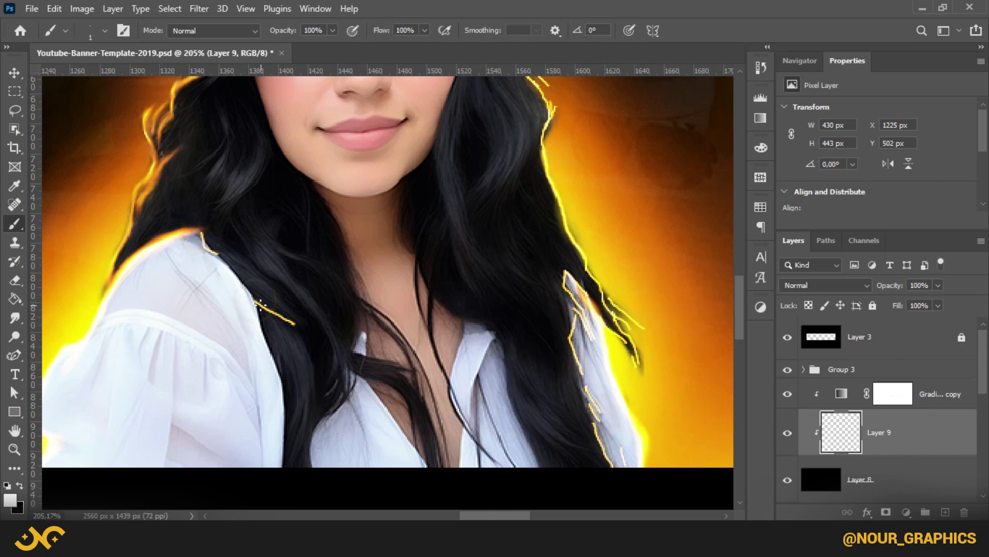
- Add short 1 px rim strokes where the hair overlaps the blouse on the side facing the title
{"action": "left_click_drag", "start_coordinate": [310, 393], "coordinate": [306, 347]}
{"action": "left_click_drag", "start_coordinate": [313, 465], "coordinate": [304, 436]}
{"action": "scroll", "coordinate": [289, 294], "scroll_direction": "down", "scroll_amount": 5}
{"action": "right_click", "coordinate": [46, 309]}
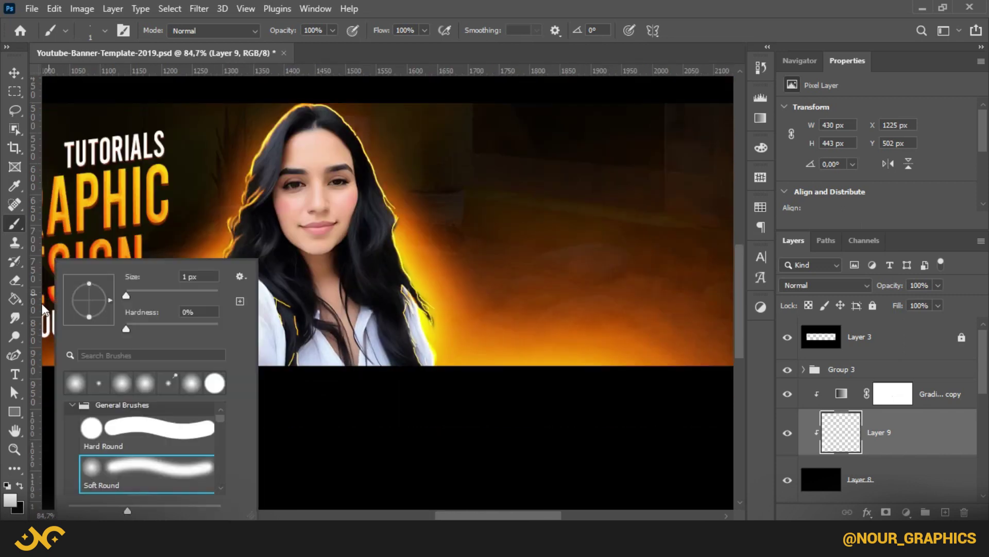
- Smudge the rim light from the crown down the upper hair edge away from the title
{"action": "left_click", "coordinate": [15, 318]}
{"action": "scroll", "coordinate": [354, 110], "scroll_direction": "up", "scroll_amount": 9}
{"action": "scroll", "coordinate": [237, 122], "scroll_direction": "down", "scroll_amount": 2}
{"action": "mouse_move", "coordinate": [223, 128]}
{"action": "left_mouse_down"}
{"action": "mouse_move", "coordinate": [237, 122]}
{"action": "mouse_move", "coordinate": [202, 122]}
{"action": "left_mouse_up"}
{"action": "left_click_drag", "start_coordinate": [311, 201], "coordinate": [274, 156]}
{"action": "mouse_move", "coordinate": [222, 124]}
{"action": "left_mouse_down"}
{"action": "mouse_move", "coordinate": [267, 146]}
{"action": "mouse_move", "coordinate": [348, 233]}
{"action": "mouse_move", "coordinate": [413, 360]}
{"action": "left_mouse_up"}
- Smudge the rim strokes and flyaway strand beside the cheek away from the title with a 3 px tip
{"action": "scroll", "coordinate": [484, 287], "scroll_direction": "down", "scroll_amount": 3}
{"action": "left_click_drag", "start_coordinate": [420, 234], "coordinate": [459, 309]}
{"action": "mouse_move", "coordinate": [462, 320]}
{"action": "left_mouse_down"}
{"action": "mouse_move", "coordinate": [425, 289]}
{"action": "mouse_move", "coordinate": [490, 353]}
{"action": "mouse_move", "coordinate": [509, 397]}
{"action": "mouse_move", "coordinate": [500, 479]}
{"action": "left_mouse_up"}
{"action": "left_click_drag", "start_coordinate": [448, 298], "coordinate": [453, 342]}
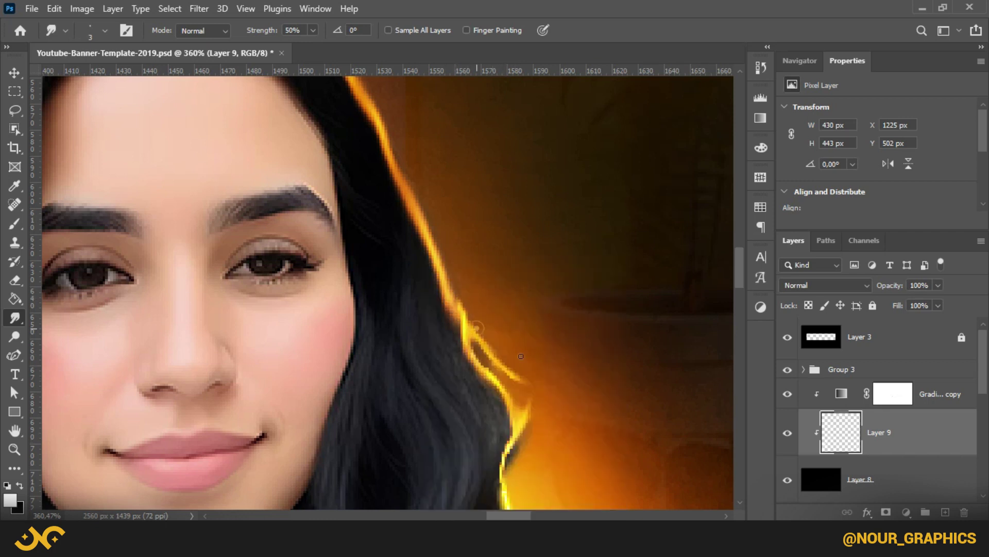
- Enlarge the Smudge tool to 16 px and soften the rim light along the hair beside the chin, away from the title
{"action": "scroll", "coordinate": [538, 366], "scroll_direction": "down", "scroll_amount": 3}
{"action": "key", "text": "bracketright"}
{"action": "key", "text": "bracketright"}
{"action": "key", "text": "bracketright"}
{"action": "key", "text": "bracketright"}
{"action": "key", "text": "bracketright"}
{"action": "key", "text": "bracketright"}
{"action": "key", "text": "bracketright"}
{"action": "key", "text": "bracketright"}
{"action": "key", "text": "bracketright"}
{"action": "key", "text": "bracketright"}
{"action": "key", "text": "bracketright"}
{"action": "key", "text": "bracketright"}
{"action": "key", "text": "bracketright"}
{"action": "key", "text": "bracketright"}
{"action": "left_click_drag", "start_coordinate": [514, 260], "coordinate": [505, 292]}
{"action": "scroll", "coordinate": [519, 342], "scroll_direction": "down", "scroll_amount": 4}
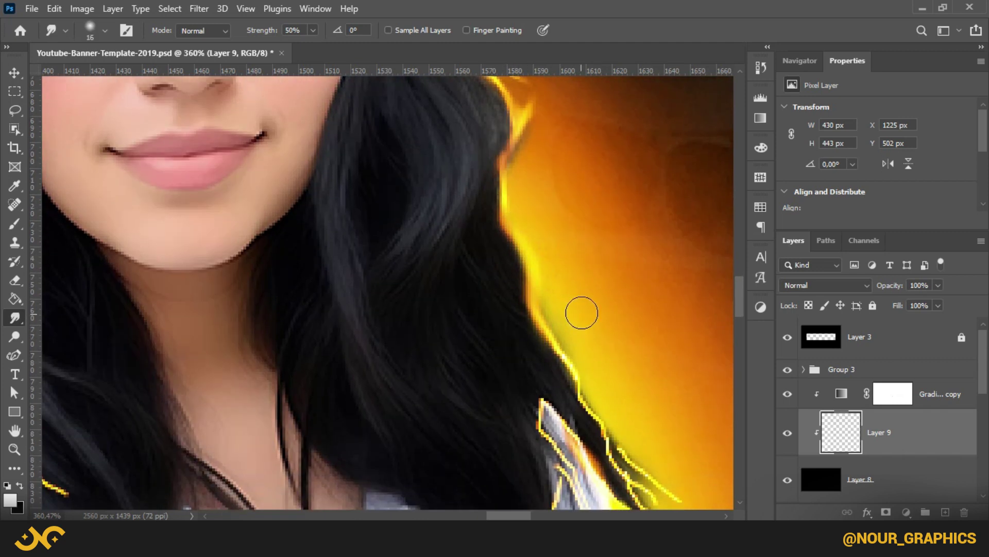
- Reduce the Smudge tip and blend the rim light along the lower hair edge just above the shoulder away from the title
{"action": "key", "text": "bracketleft"}
{"action": "key", "text": "bracketleft"}
{"action": "key", "text": "bracketleft"}
{"action": "key", "text": "bracketleft"}
{"action": "key", "text": "bracketleft"}
{"action": "key", "text": "bracketleft"}
{"action": "mouse_move", "coordinate": [576, 286]}
{"action": "left_mouse_down"}
{"action": "mouse_move", "coordinate": [606, 344]}
{"action": "mouse_move", "coordinate": [587, 322]}
{"action": "mouse_move", "coordinate": [573, 385]}
{"action": "left_mouse_up"}
- Resize the Smudge tip and blend the rim strokes where the hair meets the sleeve away from the title
{"action": "scroll", "coordinate": [536, 361], "scroll_direction": "down", "scroll_amount": 2}
{"action": "right_click", "coordinate": [578, 280], "text": "alt"}
{"action": "mouse_move", "coordinate": [550, 297]}
{"action": "left_mouse_down"}
{"action": "mouse_move", "coordinate": [561, 250]}
{"action": "mouse_move", "coordinate": [589, 299]}
{"action": "left_mouse_up"}
{"action": "mouse_move", "coordinate": [564, 235]}
{"action": "left_mouse_down"}
{"action": "mouse_move", "coordinate": [541, 207]}
{"action": "mouse_move", "coordinate": [589, 241]}
{"action": "left_mouse_up"}
{"action": "scroll", "coordinate": [590, 310], "scroll_direction": "down", "scroll_amount": 2}
{"action": "mouse_move", "coordinate": [587, 315]}
{"action": "left_mouse_down"}
{"action": "mouse_move", "coordinate": [604, 348]}
{"action": "mouse_move", "coordinate": [608, 416]}
{"action": "left_mouse_up"}
- Reduce the Smudge tool to 3 px and blend the rim strokes on the loose hair tips over the yellow glow
{"action": "key", "text": "bracketleft"}
{"action": "key", "text": "bracketleft"}
{"action": "key", "text": "bracketleft"}
{"action": "key", "text": "bracketleft"}
{"action": "key", "text": "bracketleft"}
{"action": "key", "text": "bracketleft"}
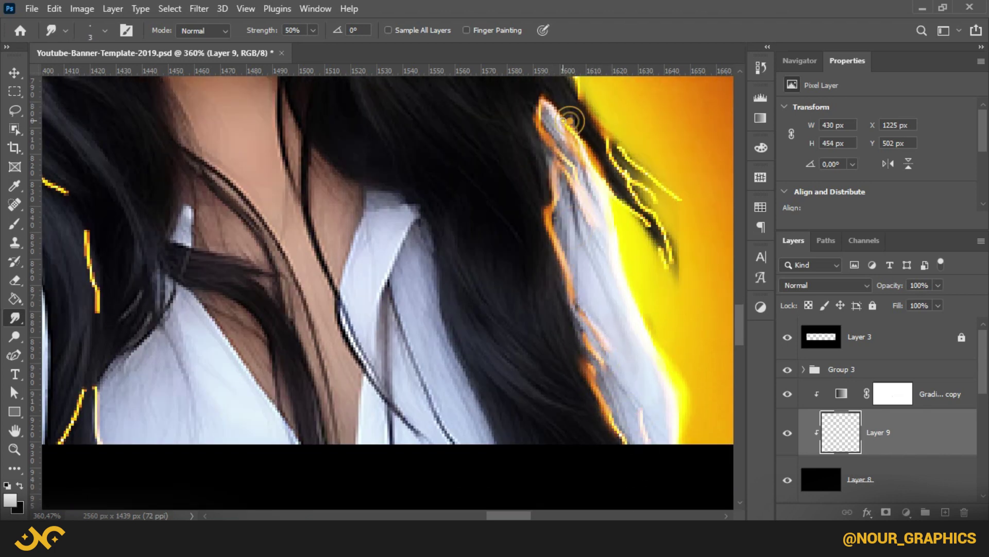
{"action": "scroll", "coordinate": [682, 274], "scroll_direction": "up", "scroll_amount": 2}
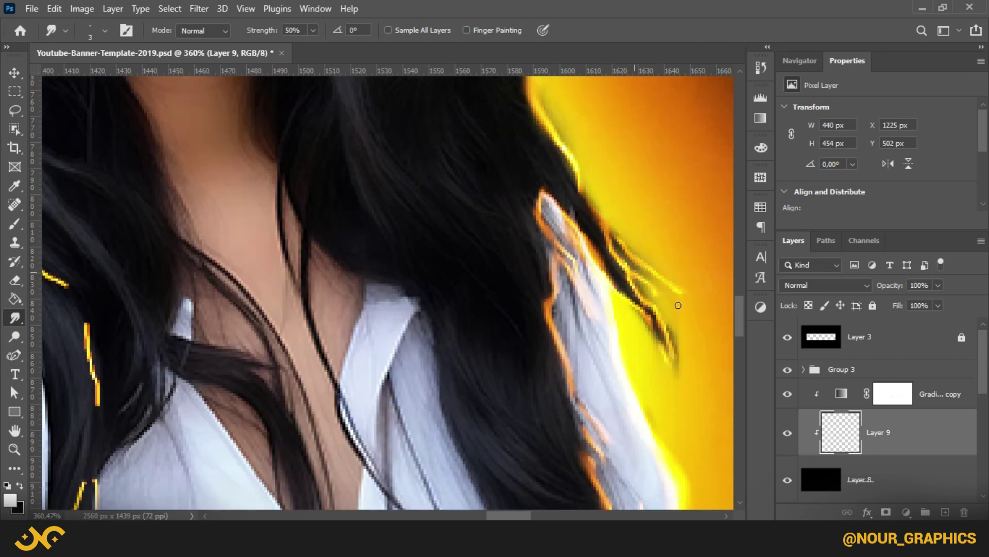
- Smudge the rim strokes on the loose hair tips, then at 5 px blend the orange strokes where the hair meets the sleeve
{"action": "scroll", "coordinate": [570, 226], "scroll_direction": "up", "scroll_amount": 1}
{"action": "left_click_drag", "start_coordinate": [565, 189], "coordinate": [577, 231]}
{"action": "scroll", "coordinate": [571, 242], "scroll_direction": "down", "scroll_amount": 6}
{"action": "scroll", "coordinate": [561, 317], "scroll_direction": "up", "scroll_amount": 4}
{"action": "key", "text": "bracketright"}
{"action": "key", "text": "bracketright"}
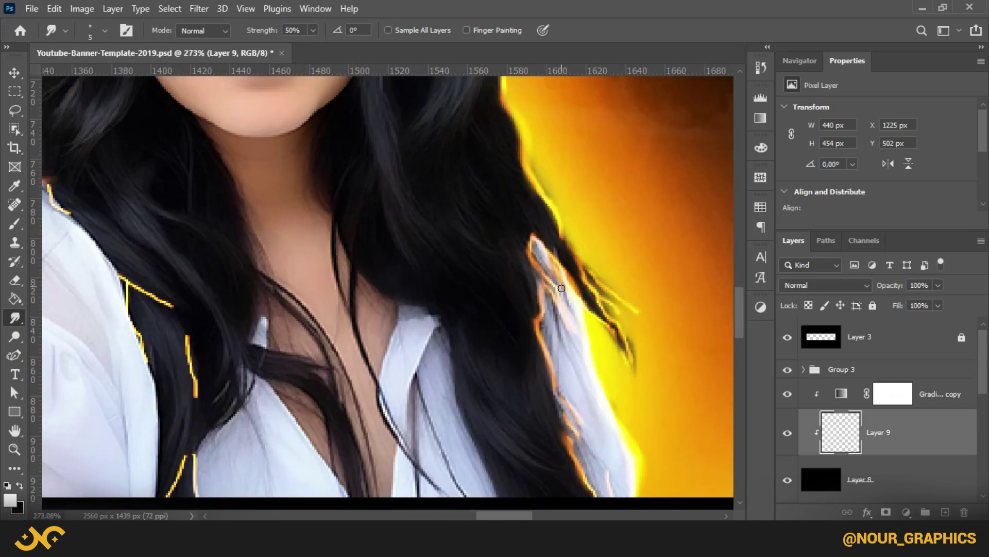
{"action": "scroll", "coordinate": [588, 433], "scroll_direction": "down", "scroll_amount": 2}
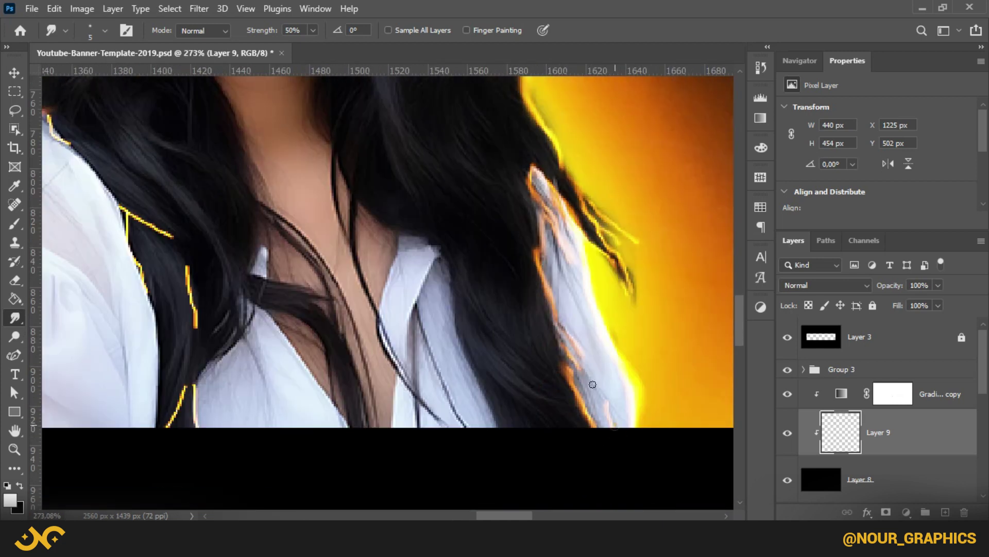
{"action": "left_click_drag", "start_coordinate": [564, 374], "coordinate": [539, 247]}
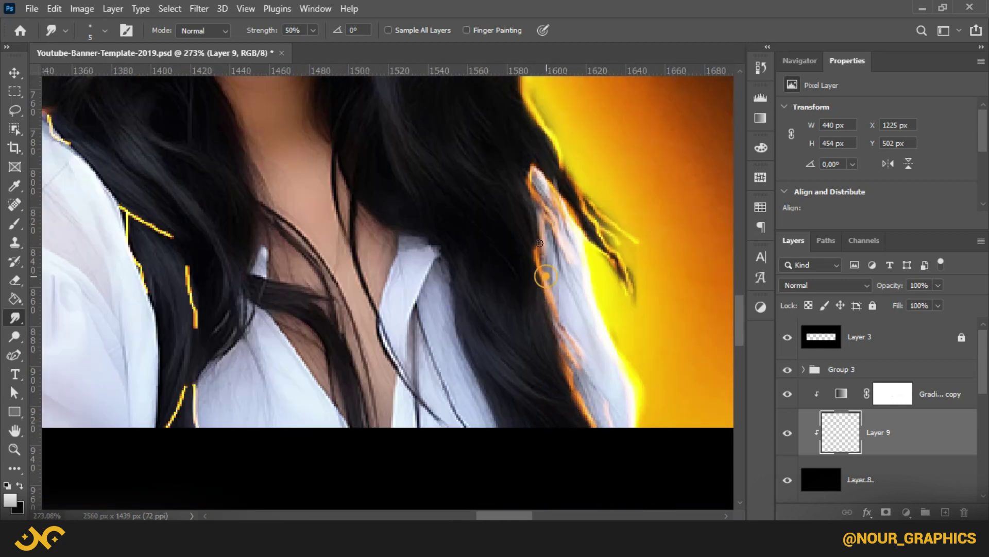
- Enlarge the Smudge tool to about 7 px and soften the rim light along the hair edge facing the yellow glow and down the sleeve
{"action": "scroll", "coordinate": [533, 244], "scroll_direction": "down", "scroll_amount": 5}
{"action": "scroll", "coordinate": [487, 327], "scroll_direction": "up", "scroll_amount": 3}
{"action": "left_click_drag", "start_coordinate": [483, 327], "coordinate": [535, 437]}
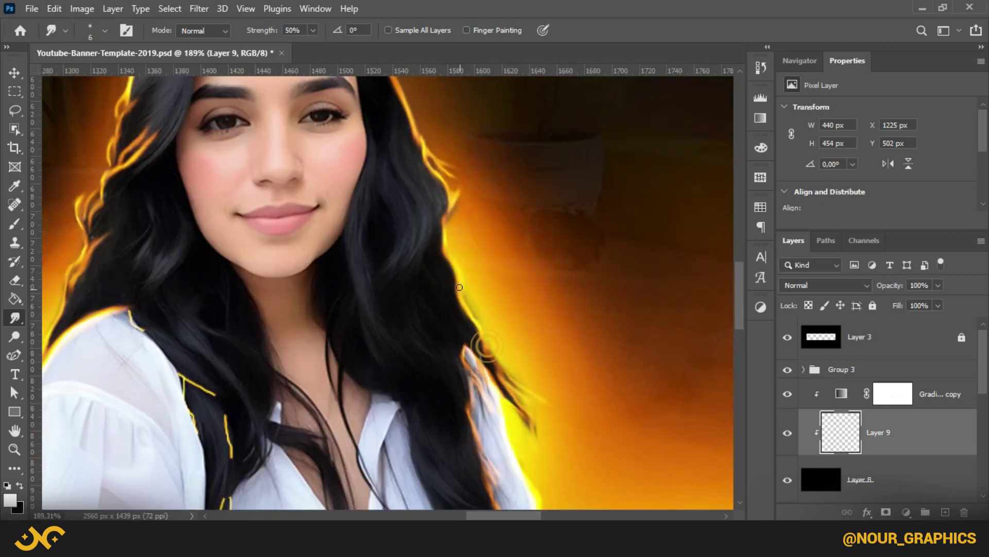
{"action": "scroll", "coordinate": [422, 153], "scroll_direction": "up", "scroll_amount": 3}
{"action": "left_click_drag", "start_coordinate": [461, 263], "coordinate": [441, 235]}
{"action": "left_click_drag", "start_coordinate": [444, 305], "coordinate": [486, 435]}
{"action": "scroll", "coordinate": [486, 435], "scroll_direction": "down", "scroll_amount": 6}
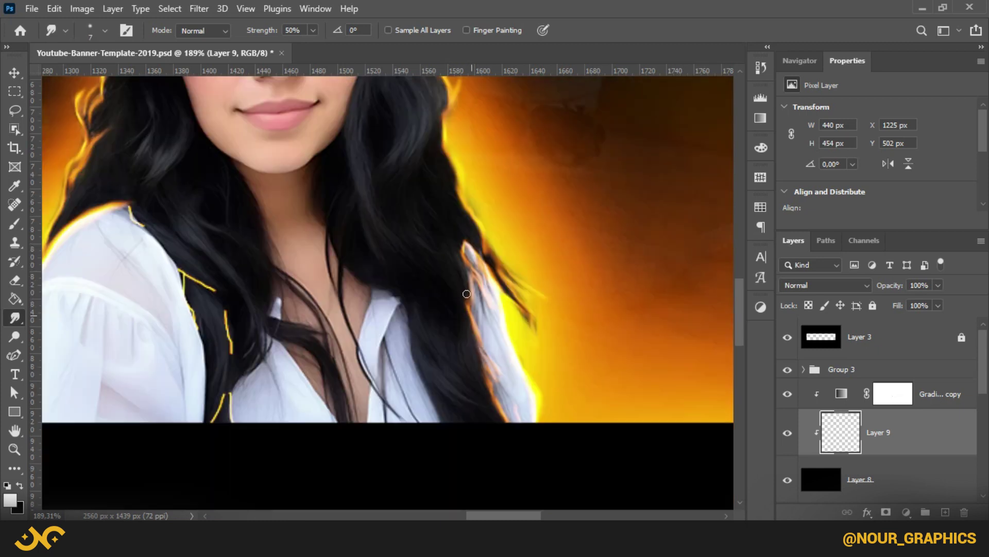
- Resize the Smudge tip and blend the yellow rim strokes on the hair over the shoulder and shirt on the title side
{"action": "scroll", "coordinate": [516, 361], "scroll_direction": "down", "scroll_amount": 3}
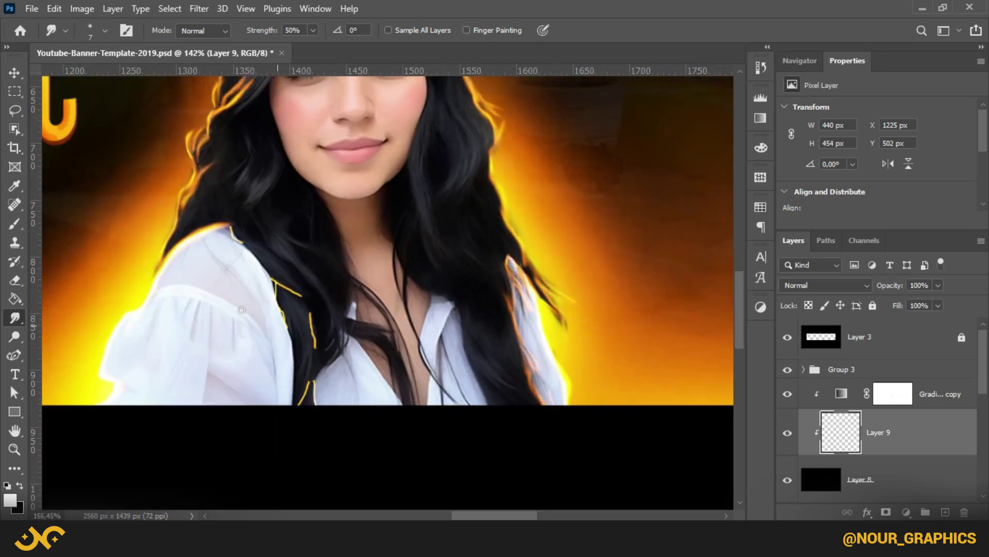
{"action": "scroll", "coordinate": [216, 252], "scroll_direction": "up", "scroll_amount": 7}
{"action": "mouse_move", "coordinate": [315, 263]}
{"action": "left_mouse_down"}
{"action": "mouse_move", "coordinate": [283, 227]}
{"action": "mouse_move", "coordinate": [306, 184]}
{"action": "left_mouse_up"}
{"action": "scroll", "coordinate": [329, 232], "scroll_direction": "down", "scroll_amount": 3}
{"action": "mouse_move", "coordinate": [370, 301]}
{"action": "left_mouse_down"}
{"action": "mouse_move", "coordinate": [367, 278]}
{"action": "mouse_move", "coordinate": [379, 264]}
{"action": "mouse_move", "coordinate": [433, 331]}
{"action": "mouse_move", "coordinate": [426, 400]}
{"action": "left_mouse_up"}
{"action": "key", "text": "bracketleft"}
{"action": "key", "text": "bracketleft"}
{"action": "key", "text": "bracketright"}
{"action": "key", "text": "bracketright"}
{"action": "left_click_drag", "start_coordinate": [413, 442], "coordinate": [429, 411]}
{"action": "left_click_drag", "start_coordinate": [430, 363], "coordinate": [424, 406]}
{"action": "left_click_drag", "start_coordinate": [405, 258], "coordinate": [437, 324]}
{"action": "mouse_move", "coordinate": [418, 282]}
{"action": "left_mouse_down"}
{"action": "mouse_move", "coordinate": [431, 296]}
{"action": "mouse_move", "coordinate": [400, 267]}
{"action": "left_mouse_up"}
- Erase excess rim light where the hair meets the sleeve away from the title, using a 39 px soft Eraser
{"action": "key", "text": "bracketleft"}
{"action": "key", "text": "bracketleft"}
{"action": "key", "text": "bracketleft"}
{"action": "key", "text": "bracketleft"}
{"action": "key", "text": "bracketleft"}
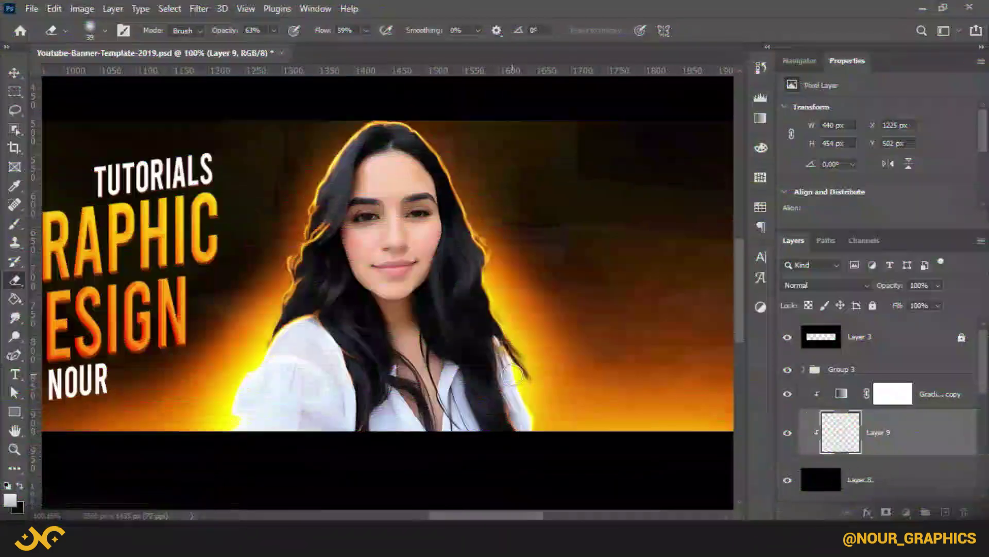
{"action": "left_click", "coordinate": [494, 353]}
{"action": "scroll", "coordinate": [352, 284], "scroll_direction": "down", "scroll_amount": 3}
{"action": "scroll", "coordinate": [391, 246], "scroll_direction": "up", "scroll_amount": 1}
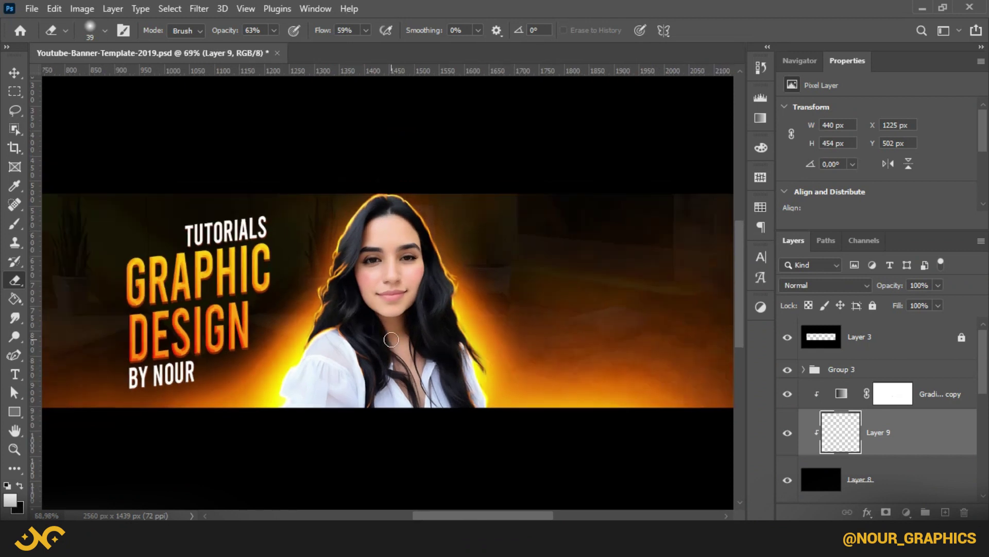
{"action": "scroll", "coordinate": [899, 453], "scroll_direction": "down", "scroll_amount": 2}
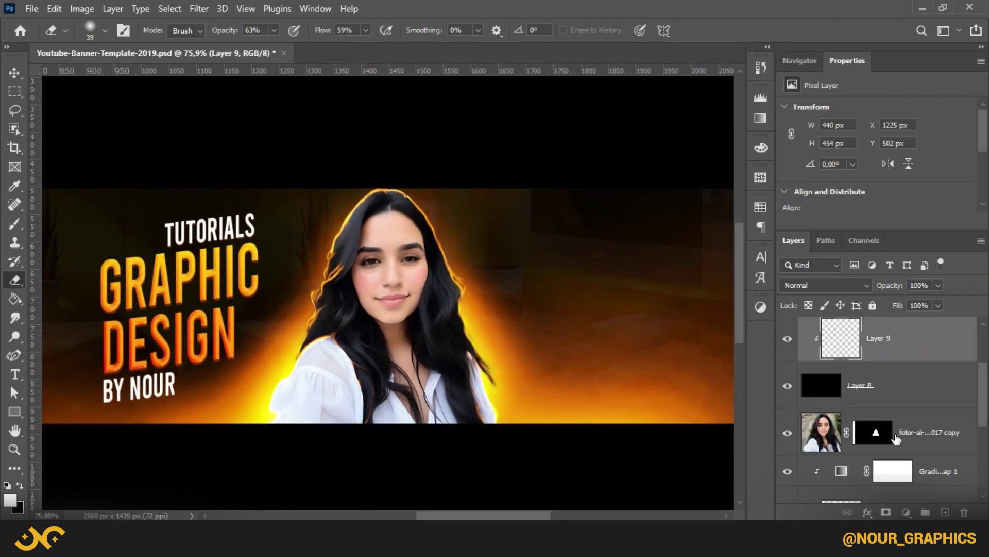
- Duplicate Layer 8, Layer 9 and their clipped gradient map together, and make Layer 9 copy the active layer
{"action": "scroll", "coordinate": [912, 410], "scroll_direction": "up", "scroll_amount": 1}
{"action": "left_click", "coordinate": [900, 436]}
{"action": "left_click", "coordinate": [933, 359], "text": "shift"}
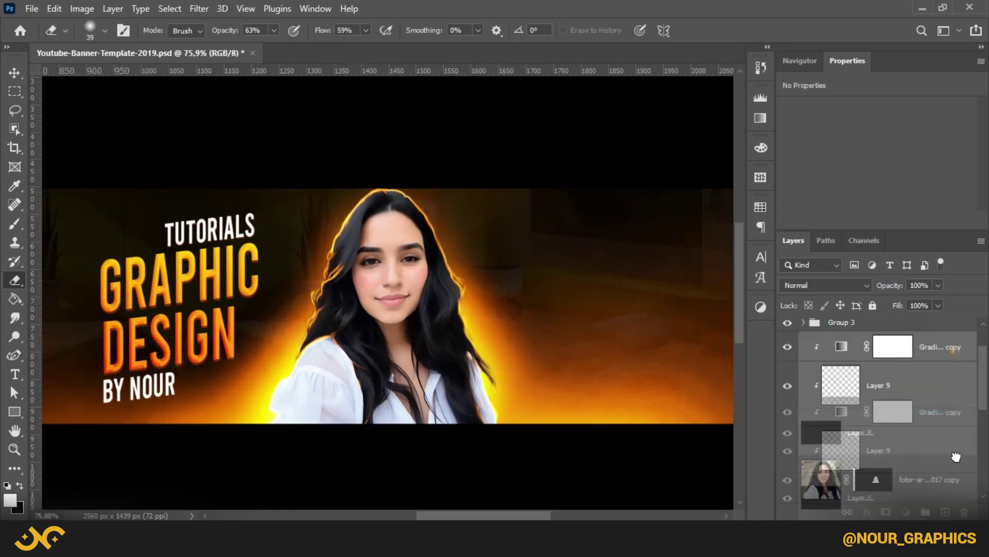
{"action": "left_click_drag", "start_coordinate": [954, 353], "coordinate": [946, 512]}
{"action": "left_click", "coordinate": [839, 384]}
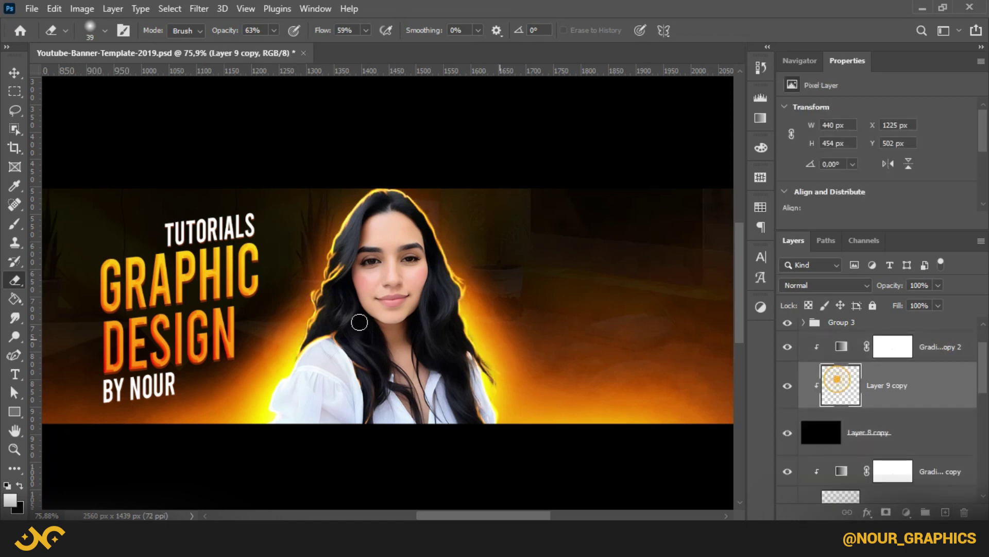
- Set the Eraser to 100% opacity and flow at 438 px and erase the copied rim strokes around the head on Layer 9 copy
{"action": "scroll", "coordinate": [260, 313], "scroll_direction": "down", "scroll_amount": 1}
{"action": "left_click_drag", "start_coordinate": [273, 47], "coordinate": [399, 48]}
{"action": "left_click", "coordinate": [364, 31]}
{"action": "right_click", "coordinate": [327, 271], "text": "alt"}
{"action": "left_click_drag", "start_coordinate": [410, 247], "coordinate": [442, 249]}
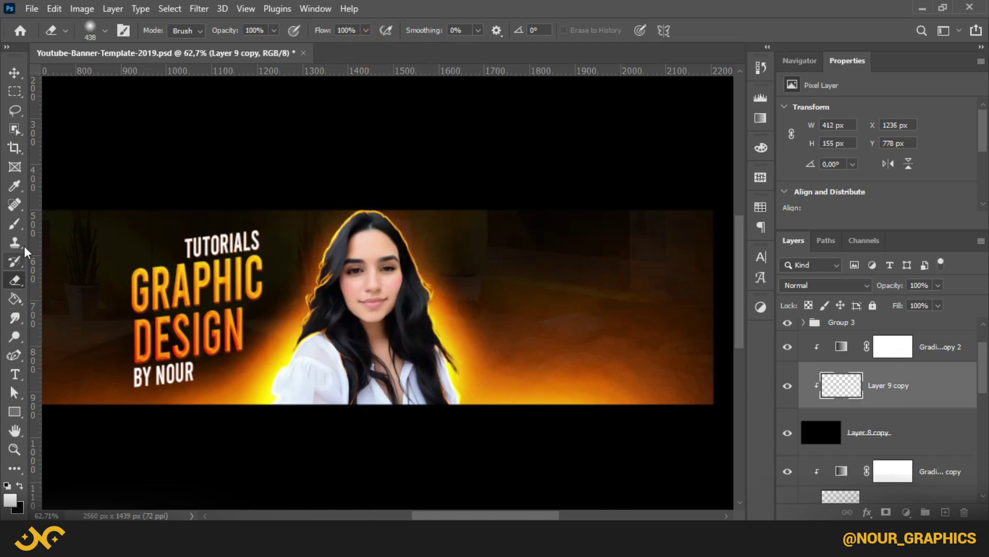
- Set up the Brush tool for soft painting with 50% opacity and 21% flow
{"action": "key", "text": "b"}
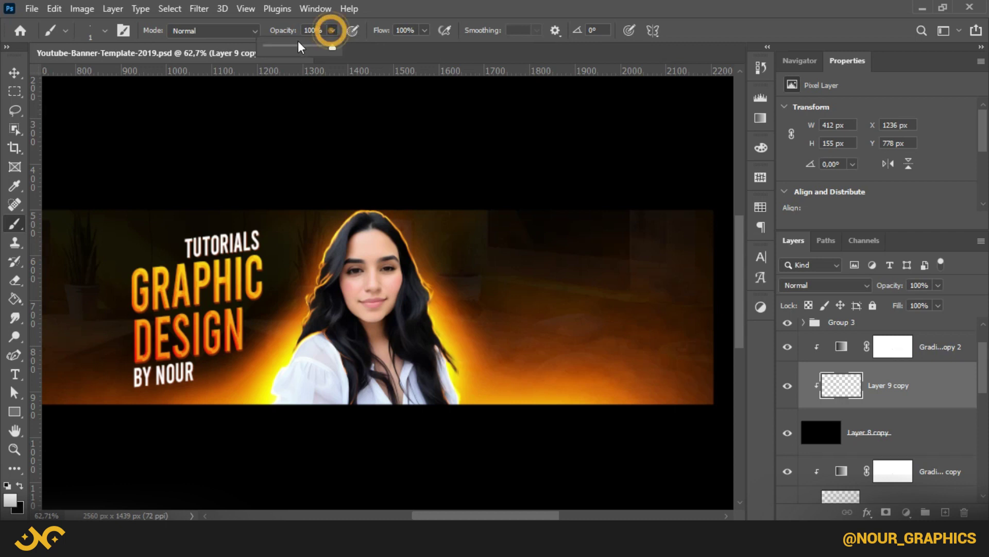
{"action": "left_click", "coordinate": [297, 46]}
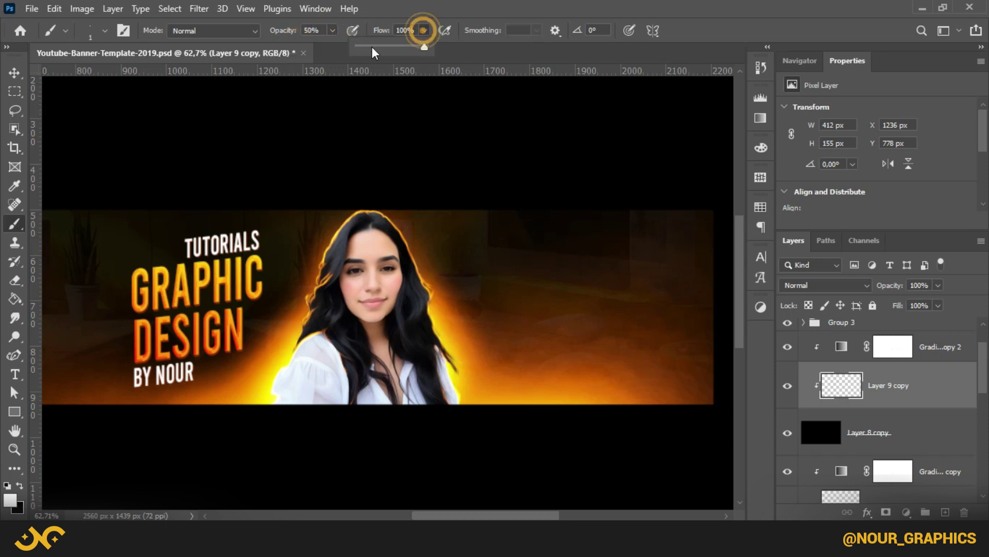
{"action": "left_click", "coordinate": [368, 46]}
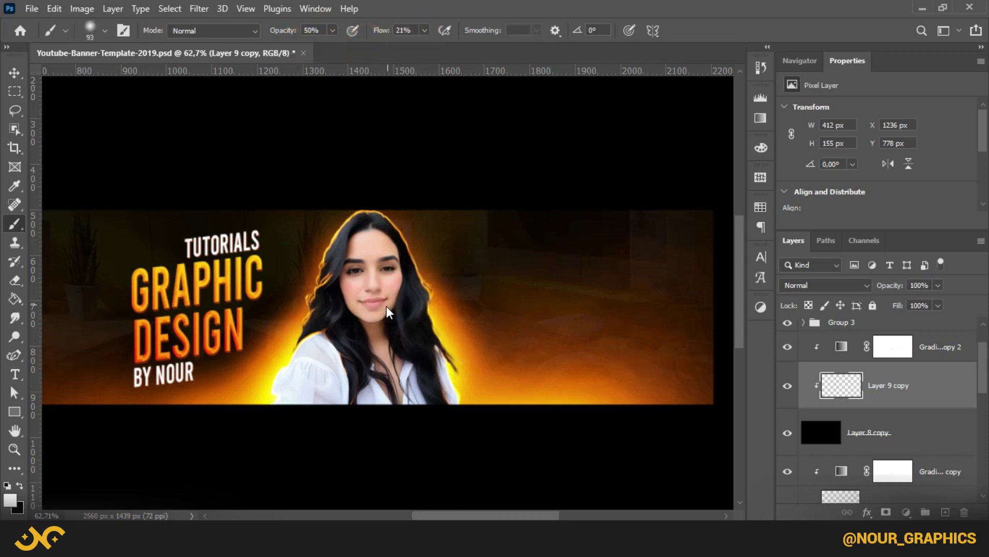
{"action": "scroll", "coordinate": [388, 310], "scroll_direction": "up", "scroll_amount": 2}
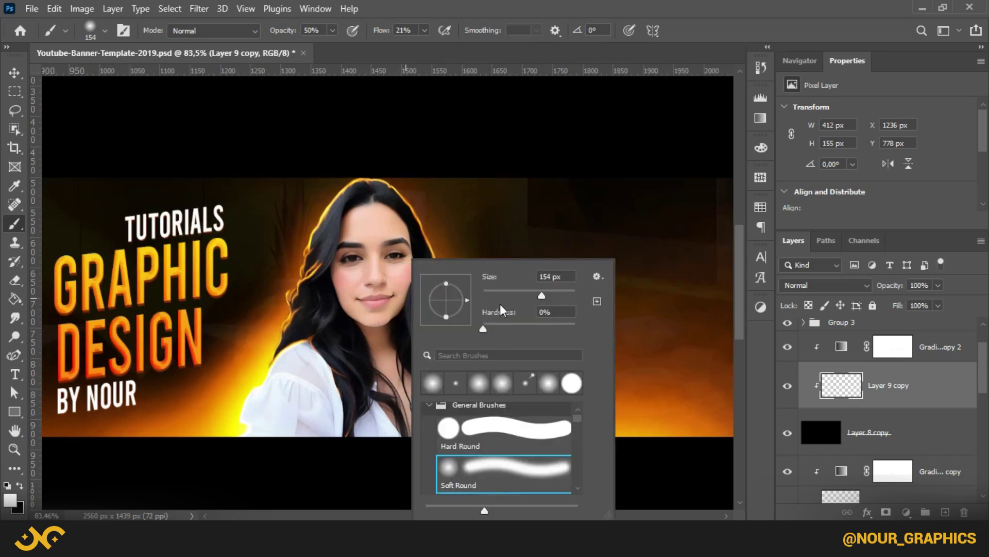
- Paint a soft orange glow over the portrait's hair edges and sleeves, adding a highlight along the hair parting with a 13 px brush
{"action": "mouse_move", "coordinate": [383, 219]}
{"action": "left_mouse_down"}
{"action": "mouse_move", "coordinate": [393, 238]}
{"action": "mouse_move", "coordinate": [406, 255]}
{"action": "mouse_move", "coordinate": [437, 265]}
{"action": "mouse_move", "coordinate": [462, 294]}
{"action": "mouse_move", "coordinate": [430, 269]}
{"action": "mouse_move", "coordinate": [441, 312]}
{"action": "mouse_move", "coordinate": [455, 288]}
{"action": "mouse_move", "coordinate": [422, 200]}
{"action": "mouse_move", "coordinate": [351, 190]}
{"action": "mouse_move", "coordinate": [330, 199]}
{"action": "mouse_move", "coordinate": [296, 252]}
{"action": "mouse_move", "coordinate": [315, 227]}
{"action": "mouse_move", "coordinate": [301, 307]}
{"action": "mouse_move", "coordinate": [324, 314]}
{"action": "mouse_move", "coordinate": [271, 359]}
{"action": "mouse_move", "coordinate": [248, 434]}
{"action": "left_mouse_up"}
{"action": "key", "text": "["}
{"action": "mouse_move", "coordinate": [490, 419]}
{"action": "left_mouse_down"}
{"action": "mouse_move", "coordinate": [447, 356]}
{"action": "mouse_move", "coordinate": [468, 368]}
{"action": "mouse_move", "coordinate": [498, 420]}
{"action": "mouse_move", "coordinate": [479, 387]}
{"action": "mouse_move", "coordinate": [483, 444]}
{"action": "mouse_move", "coordinate": [443, 445]}
{"action": "mouse_move", "coordinate": [465, 460]}
{"action": "mouse_move", "coordinate": [456, 444]}
{"action": "mouse_move", "coordinate": [492, 448]}
{"action": "left_mouse_up"}
{"action": "left_click", "coordinate": [254, 443]}
{"action": "left_click_drag", "start_coordinate": [371, 344], "coordinate": [375, 345]}
{"action": "left_click", "coordinate": [307, 267]}
{"action": "mouse_move", "coordinate": [345, 229]}
{"action": "left_mouse_down"}
{"action": "mouse_move", "coordinate": [316, 230]}
{"action": "mouse_move", "coordinate": [341, 220]}
{"action": "left_mouse_up"}
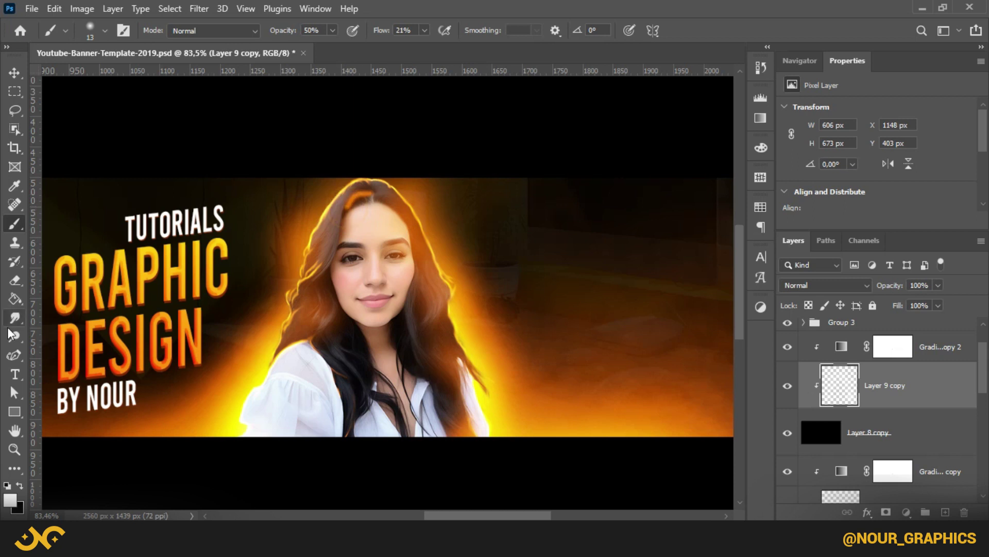
- Smudge the painted highlight at the hair parting down along the strands with the tip enlarged up to 65 px
{"action": "left_click", "coordinate": [15, 318]}
{"action": "scroll", "coordinate": [148, 266], "scroll_direction": "up", "scroll_amount": 2}
{"action": "right_click", "coordinate": [413, 181], "text": "alt"}
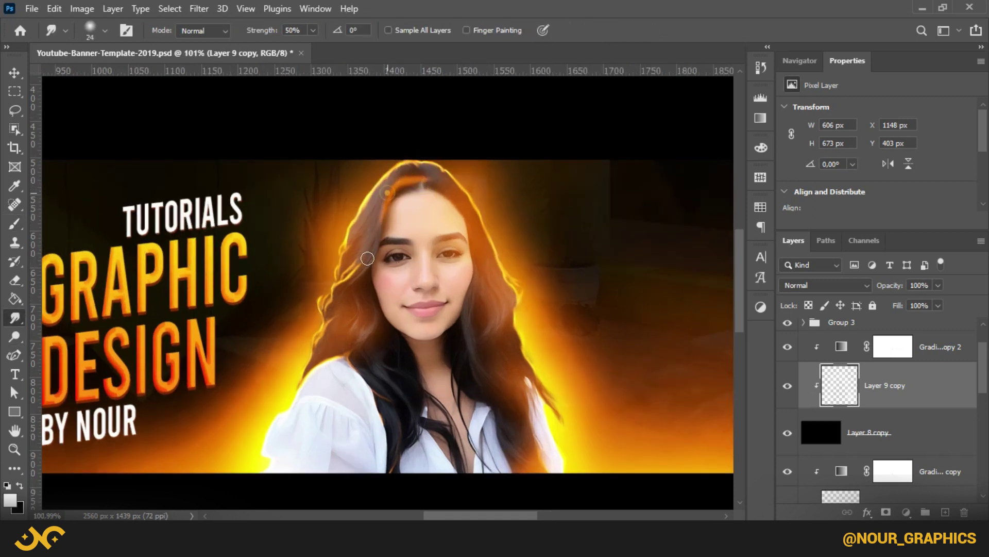
{"action": "left_click_drag", "start_coordinate": [410, 178], "coordinate": [392, 213]}
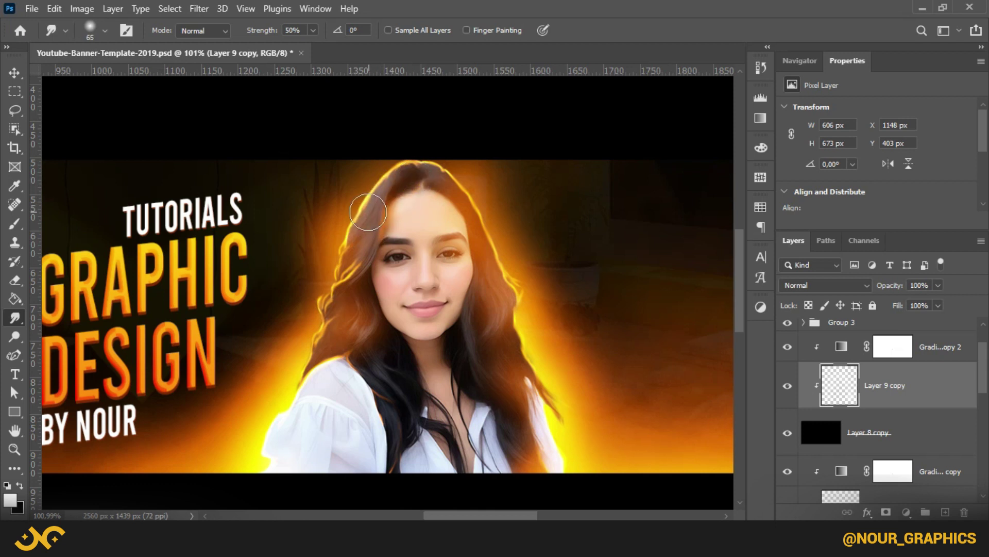
{"action": "scroll", "coordinate": [396, 236], "scroll_direction": "down", "scroll_amount": 5}
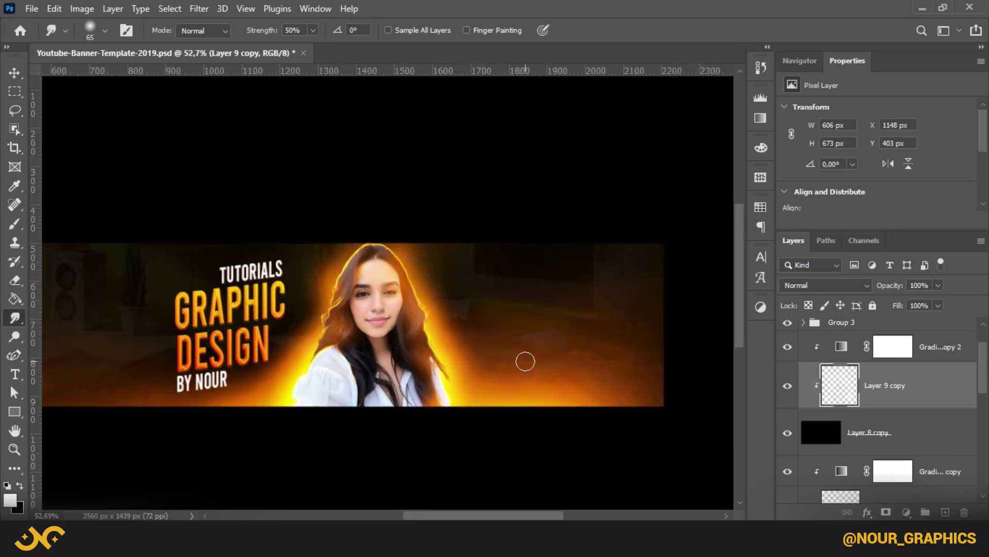
{"action": "scroll", "coordinate": [353, 300], "scroll_direction": "up", "scroll_amount": 2}
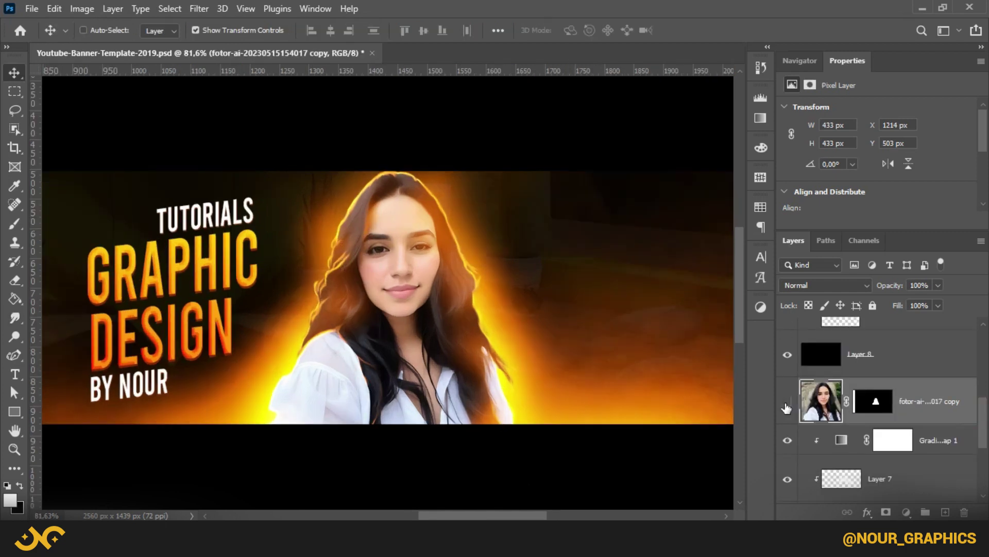
- Open the masked portrait copy layer in the Camera Raw Filter and show the enlarged portrait in a side-by-side before and after view
{"action": "left_click", "coordinate": [787, 402]}
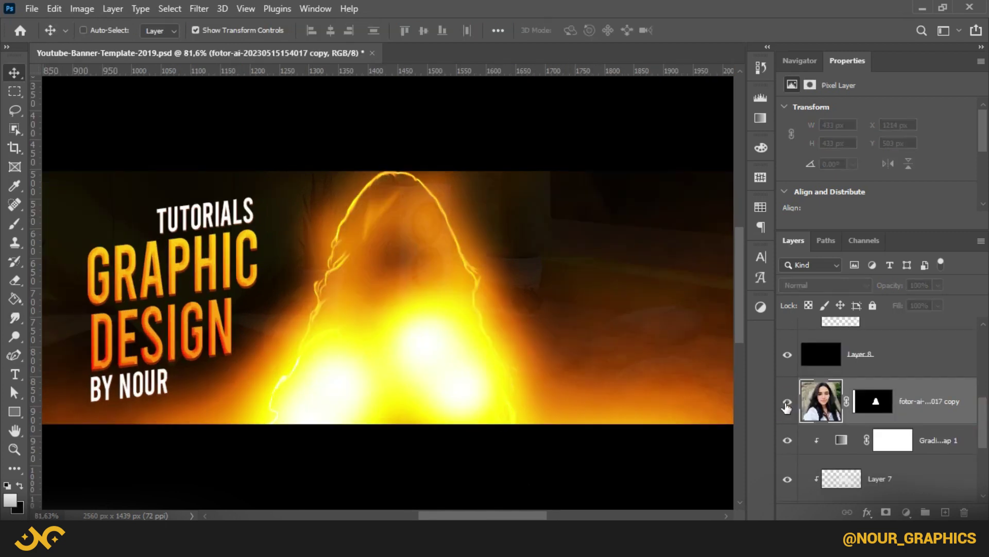
{"action": "left_click", "coordinate": [277, 8]}
{"action": "mouse_move", "coordinate": [213, 11]}
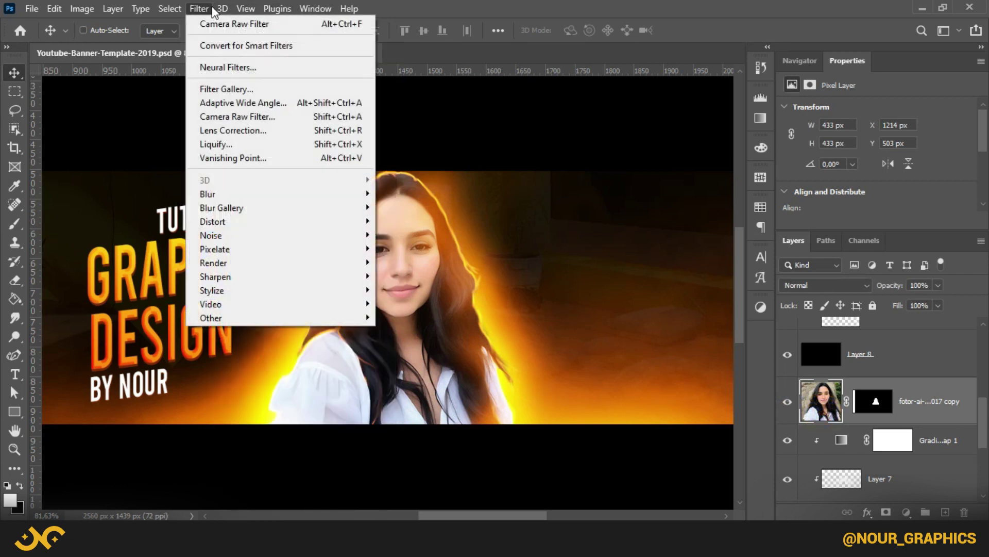
{"action": "left_click", "coordinate": [251, 117]}
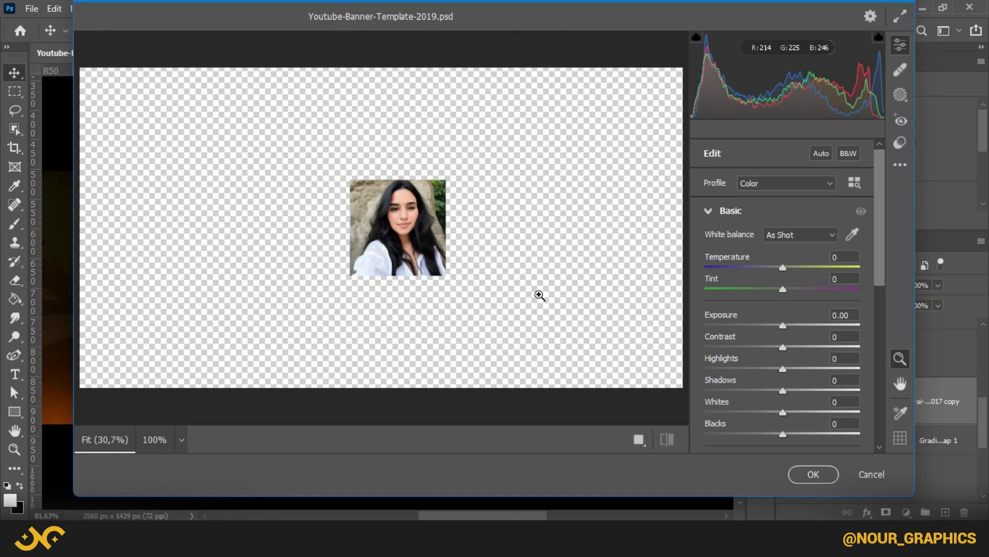
{"action": "left_click_drag", "start_coordinate": [433, 237], "coordinate": [501, 160]}
{"action": "key", "text": "space"}
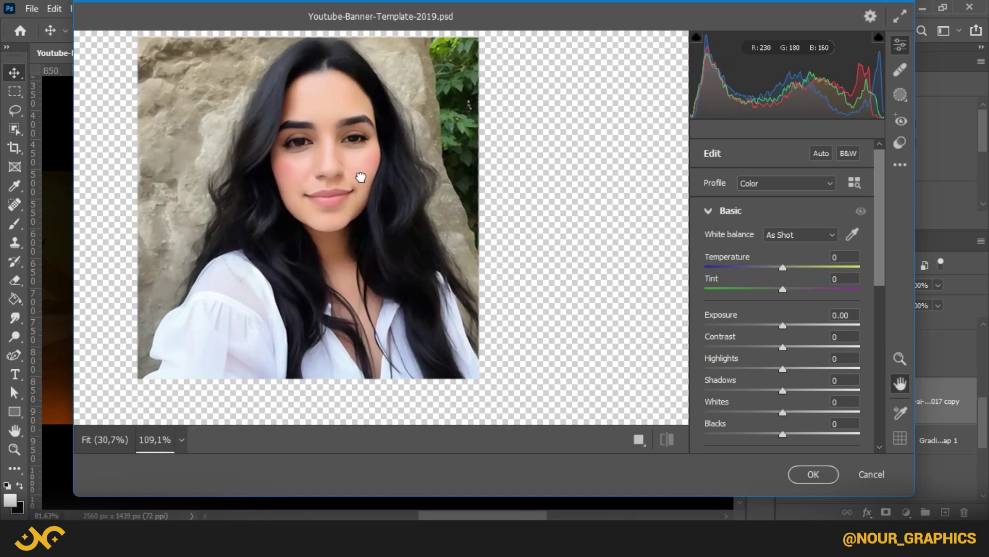
{"action": "left_click_drag", "start_coordinate": [361, 177], "coordinate": [360, 187]}
{"action": "left_click", "coordinate": [641, 442]}
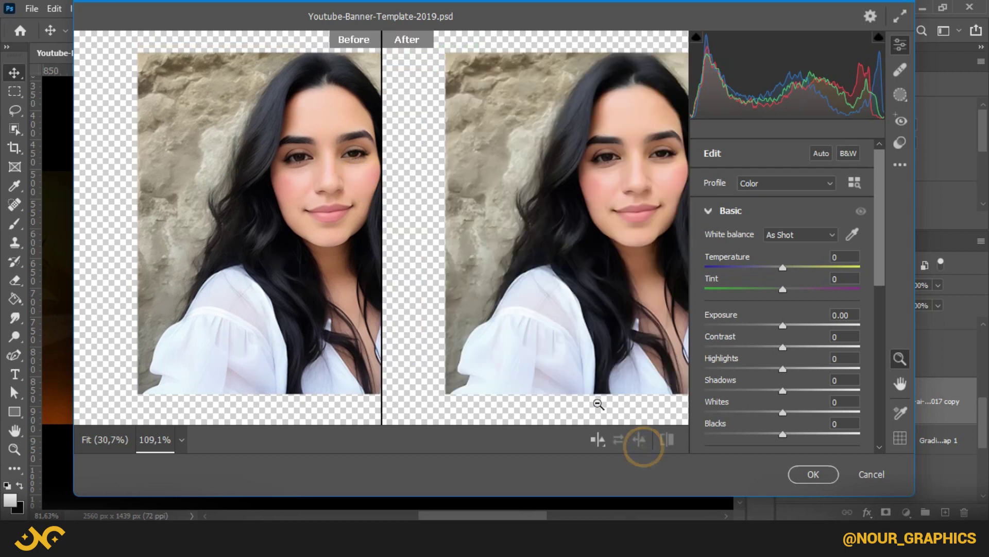
{"action": "key", "text": "h"}
{"action": "left_click_drag", "start_coordinate": [608, 228], "coordinate": [542, 228]}
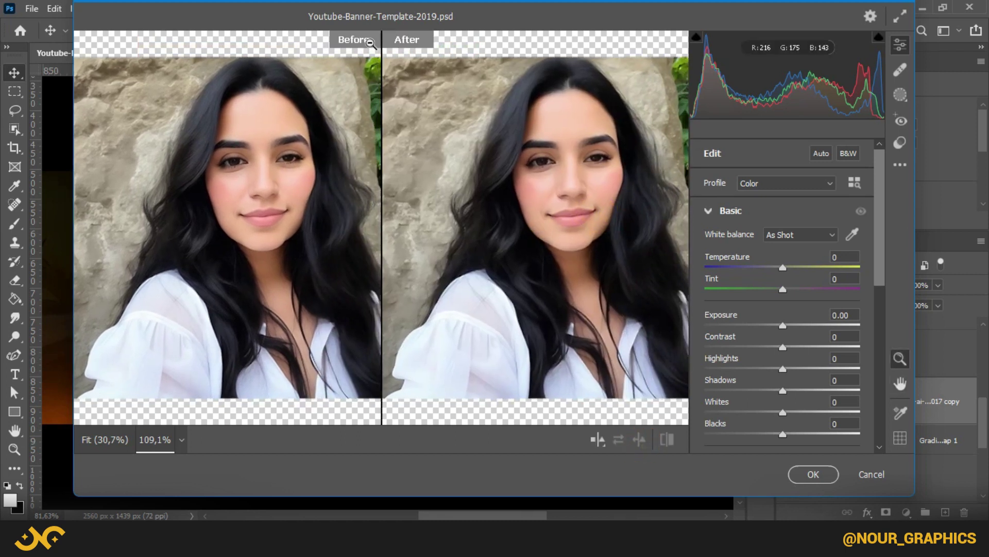
- Set the portrait's Texture to +21, Clarity to +48 and Dehaze to -5
{"action": "scroll", "coordinate": [775, 418], "scroll_direction": "down", "scroll_amount": 5}
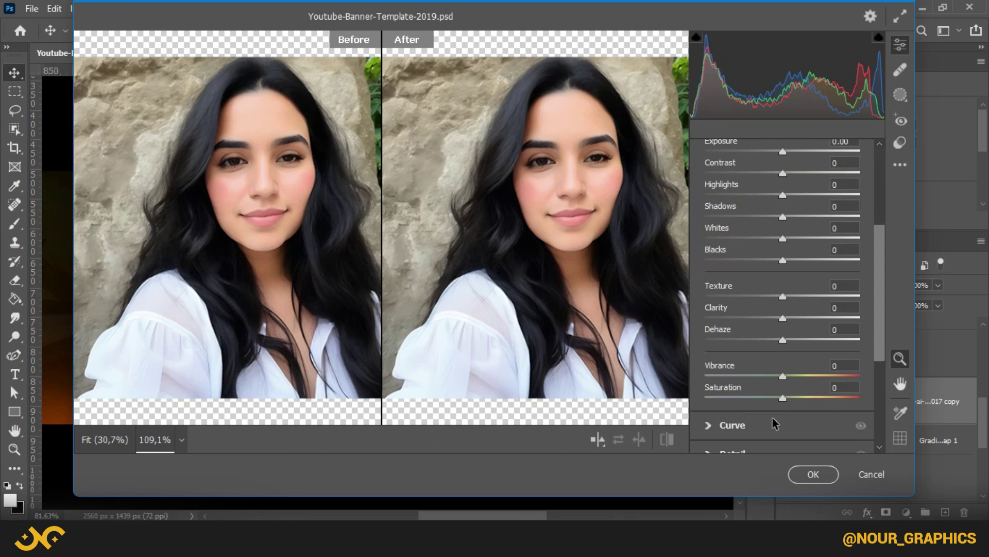
{"action": "left_click_drag", "start_coordinate": [789, 326], "coordinate": [800, 302]}
{"action": "left_click", "coordinate": [782, 311]}
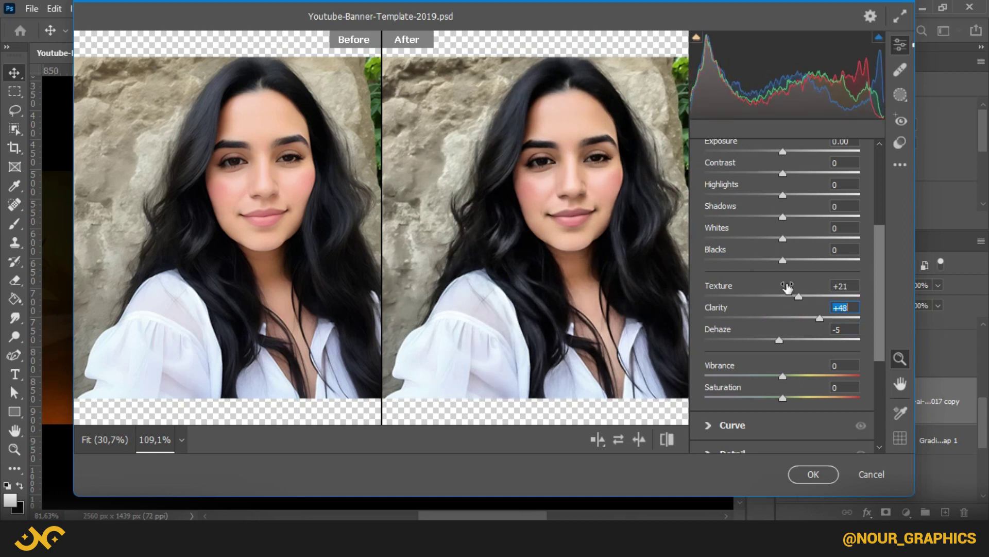
- Set Shadows to +38 and Blacks to +22, warm the temperature slightly, and apply the Camera Raw adjustments to the portrait
{"action": "scroll", "coordinate": [788, 310], "scroll_direction": "up", "scroll_amount": 5}
{"action": "scroll", "coordinate": [781, 380], "scroll_direction": "down", "scroll_amount": 3}
{"action": "left_click_drag", "start_coordinate": [782, 349], "coordinate": [812, 304]}
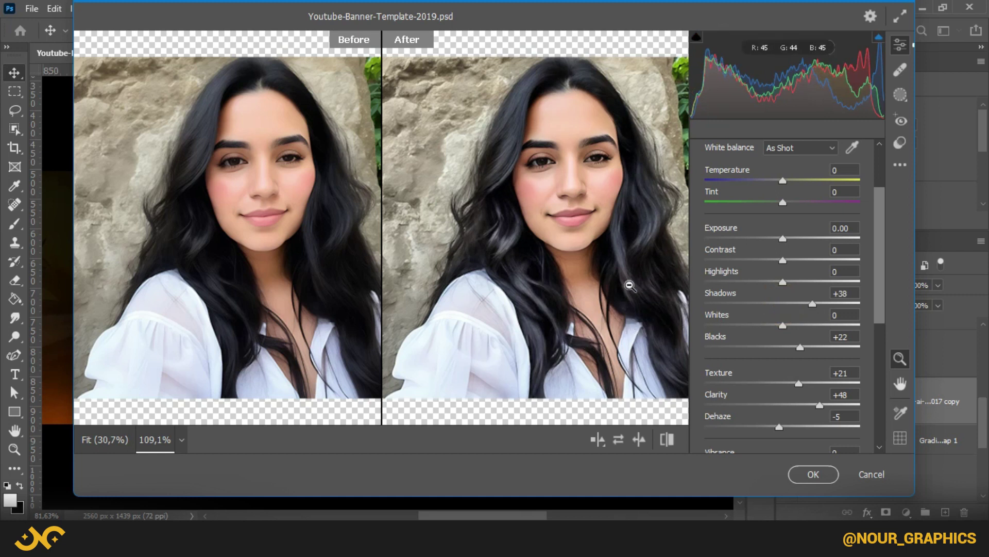
{"action": "left_click_drag", "start_coordinate": [780, 179], "coordinate": [786, 180]}
{"action": "left_click", "coordinate": [807, 481]}
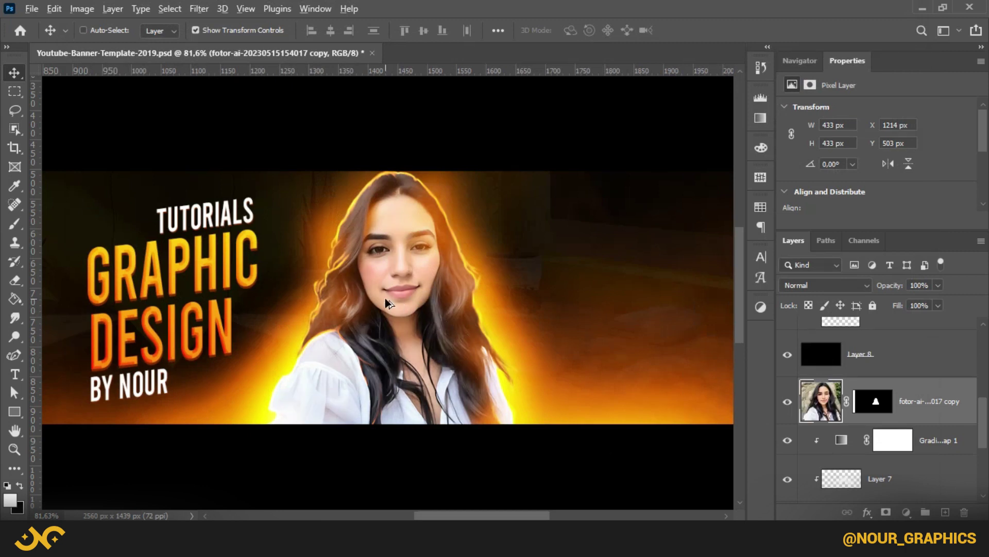
- Place the Photoshop logo image adobe_0001_adobe_0000_Layer-1 in the banner above the portrait layer
{"action": "scroll", "coordinate": [385, 298], "scroll_direction": "down", "scroll_amount": 2}
{"action": "scroll", "coordinate": [398, 366], "scroll_direction": "down", "scroll_amount": 2}
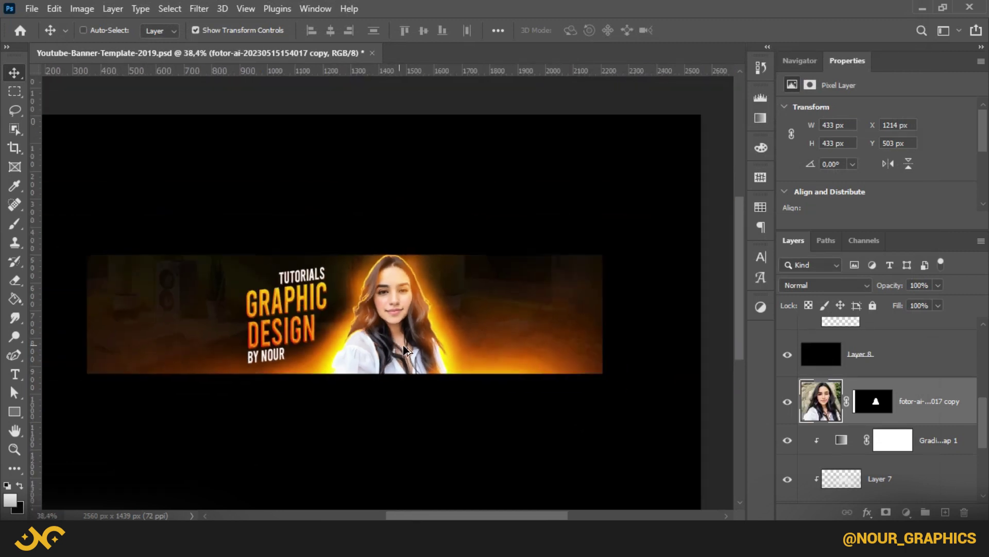
{"action": "scroll", "coordinate": [314, 421], "scroll_direction": "up", "scroll_amount": 1}
{"action": "scroll", "coordinate": [282, 360], "scroll_direction": "up", "scroll_amount": 1}
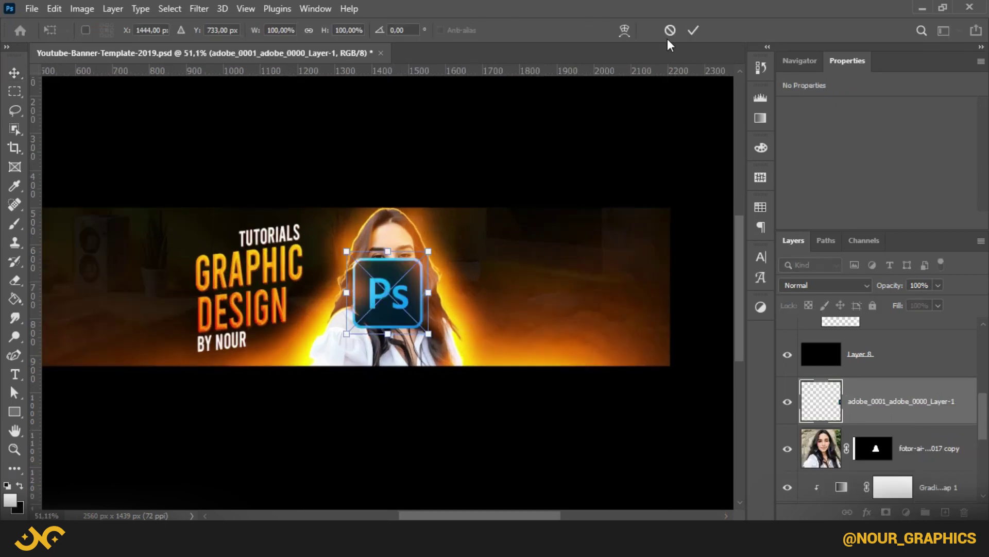
{"action": "left_click", "coordinate": [694, 30]}
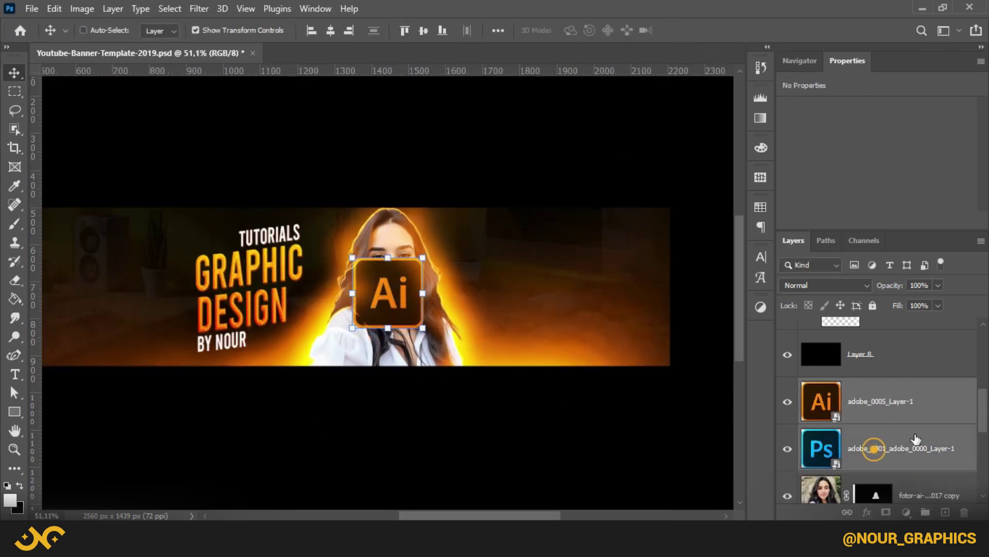
- Scale down the Illustrator and Photoshop logos together and move them to the dark background beside the portrait, opposite the title
{"action": "scroll", "coordinate": [871, 392], "scroll_direction": "up", "scroll_amount": 2}
{"action": "left_click_drag", "start_coordinate": [391, 308], "coordinate": [506, 274]}
{"action": "left_click", "coordinate": [718, 30]}
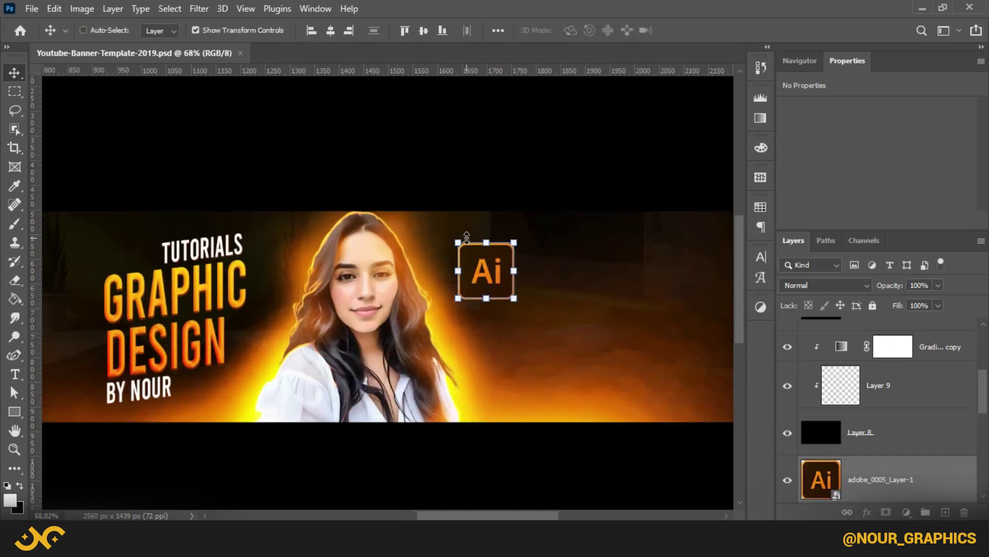
- Move the Photoshop logo up toward the portrait and rotate it 10.87 degrees
{"action": "scroll", "coordinate": [467, 237], "scroll_direction": "up", "scroll_amount": 1}
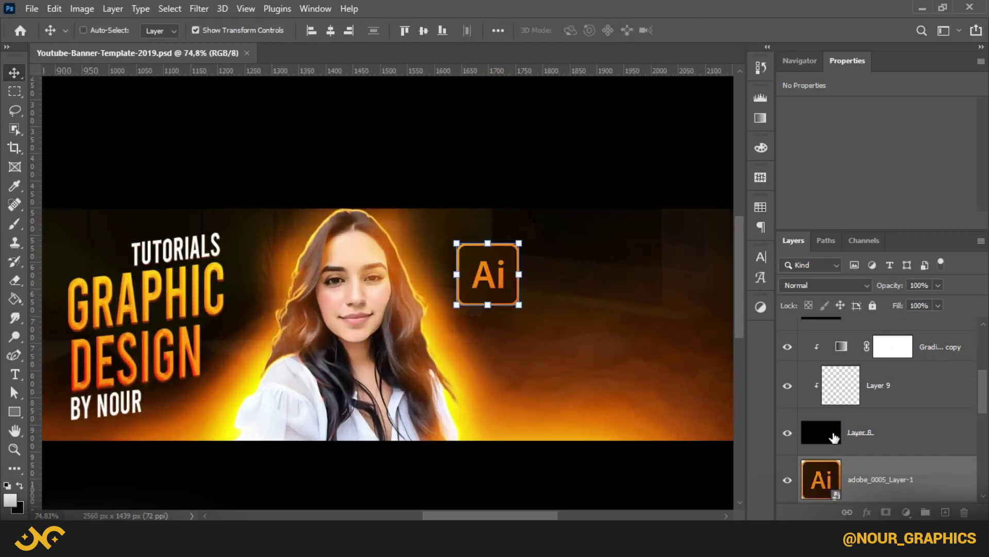
{"action": "scroll", "coordinate": [879, 412], "scroll_direction": "down", "scroll_amount": 2}
{"action": "left_click", "coordinate": [879, 432]}
{"action": "left_click_drag", "start_coordinate": [470, 272], "coordinate": [442, 264]}
{"action": "key", "text": "ctrl+t"}
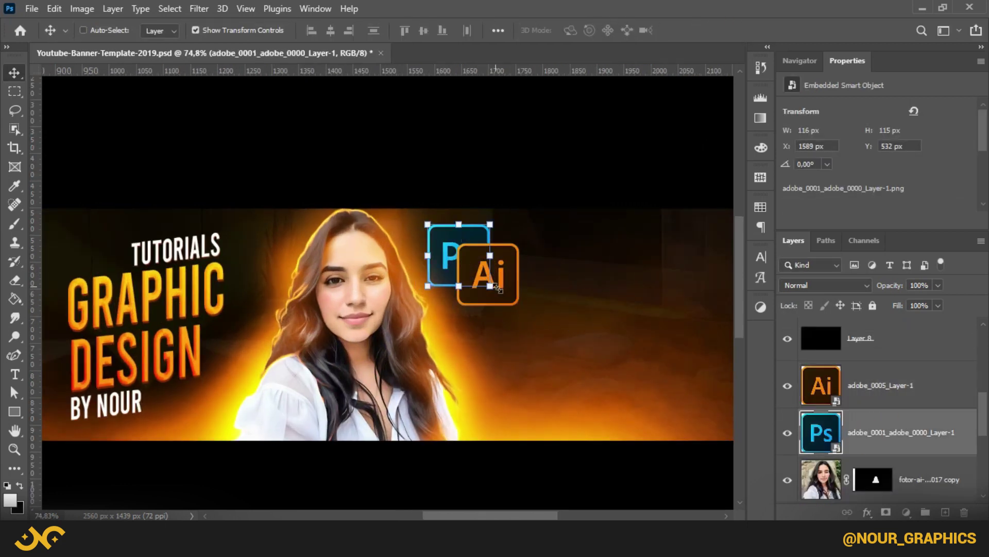
{"action": "mouse_move", "coordinate": [521, 307]}
{"action": "left_mouse_down"}
{"action": "mouse_move", "coordinate": [526, 335]}
{"action": "mouse_move", "coordinate": [510, 318]}
{"action": "left_mouse_up"}
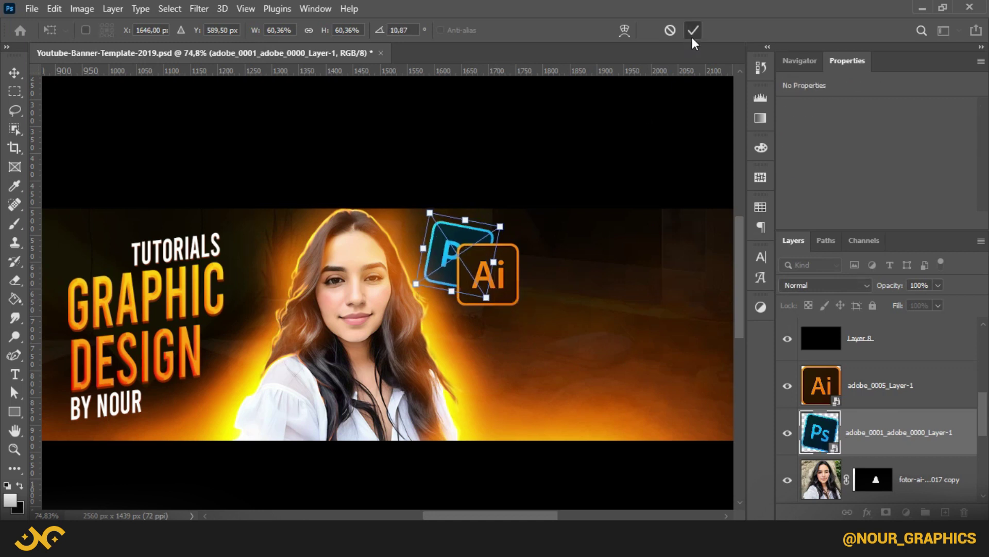
{"action": "left_click", "coordinate": [693, 33]}
- Move the Illustrator logo below the Photoshop logo, rotate it -7.81 degrees and shrink it to about 106 px square
{"action": "left_click", "coordinate": [877, 384]}
{"action": "left_click_drag", "start_coordinate": [471, 283], "coordinate": [509, 300]}
{"action": "left_click_drag", "start_coordinate": [571, 330], "coordinate": [582, 313]}
{"action": "left_click_drag", "start_coordinate": [536, 289], "coordinate": [536, 306]}
{"action": "left_click_drag", "start_coordinate": [565, 338], "coordinate": [547, 357]}
{"action": "left_click", "coordinate": [693, 30]}
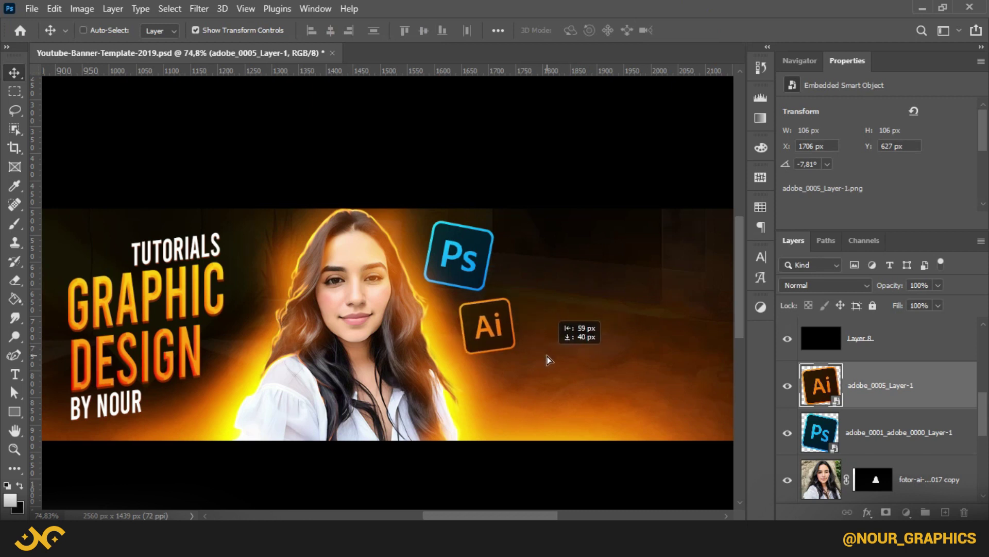
- Shift the Photoshop logo slightly away from the portrait and move both logo layers beneath the portrait layer
{"action": "left_click", "coordinate": [882, 434]}
{"action": "mouse_move", "coordinate": [450, 241]}
{"action": "left_mouse_down"}
{"action": "mouse_move", "coordinate": [423, 242]}
{"action": "mouse_move", "coordinate": [483, 237]}
{"action": "mouse_move", "coordinate": [459, 241]}
{"action": "left_mouse_up"}
{"action": "left_click", "coordinate": [926, 397], "text": "ctrl"}
{"action": "scroll", "coordinate": [934, 394], "scroll_direction": "down", "scroll_amount": 5}
{"action": "left_click_drag", "start_coordinate": [934, 394], "coordinate": [928, 338]}
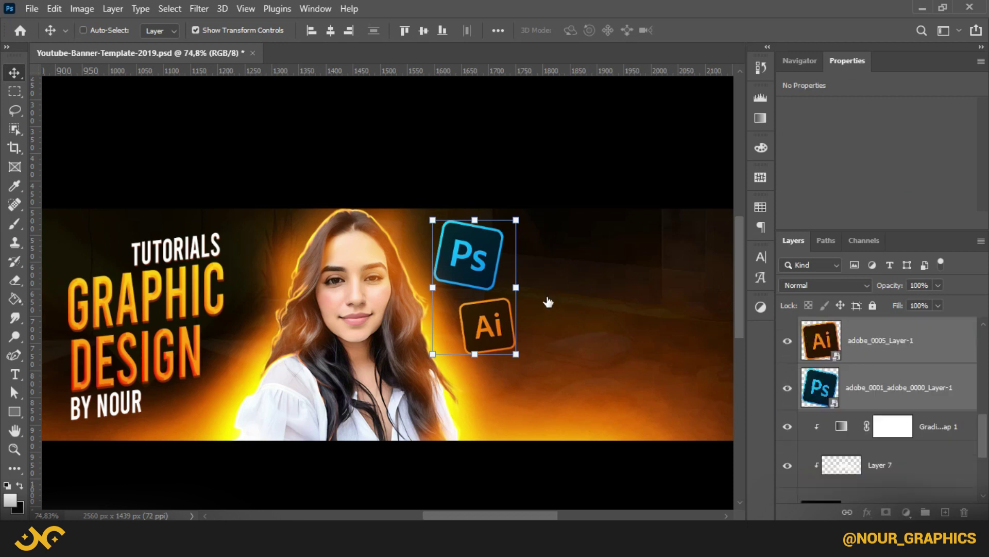
- Reposition the Photoshop and Illustrator logos beside the portrait's hair, keeping the Photoshop logo above the Illustrator one
{"action": "scroll", "coordinate": [492, 279], "scroll_direction": "up", "scroll_amount": 2}
{"action": "left_click", "coordinate": [879, 383]}
{"action": "left_click_drag", "start_coordinate": [603, 292], "coordinate": [567, 294]}
{"action": "left_click", "coordinate": [489, 359], "text": "ctrl"}
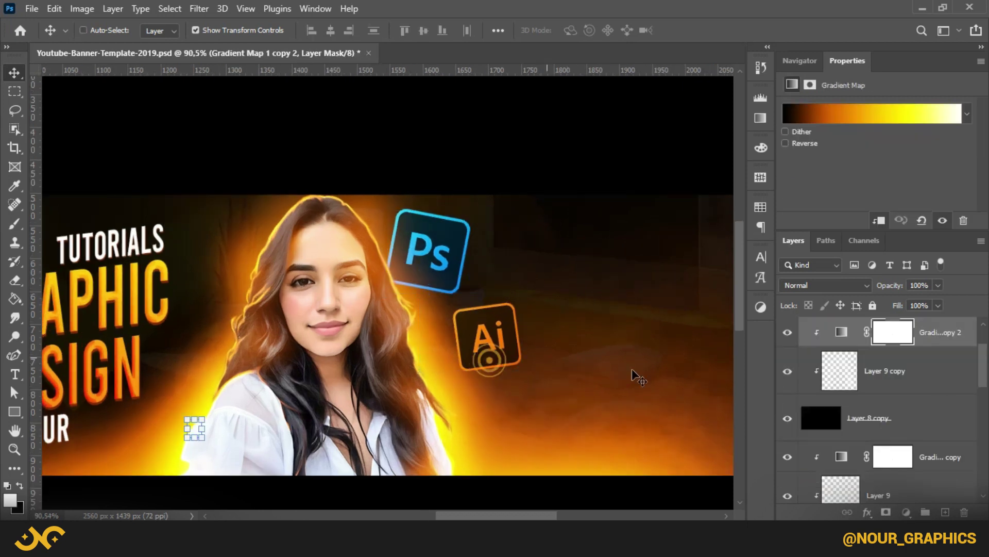
{"action": "left_click_drag", "start_coordinate": [638, 379], "coordinate": [651, 322]}
{"action": "left_click", "coordinate": [890, 461]}
{"action": "left_click", "coordinate": [450, 247], "text": "ctrl"}
{"action": "scroll", "coordinate": [895, 424], "scroll_direction": "down", "scroll_amount": 5}
{"action": "left_click", "coordinate": [895, 424]}
{"action": "left_click", "coordinate": [901, 460]}
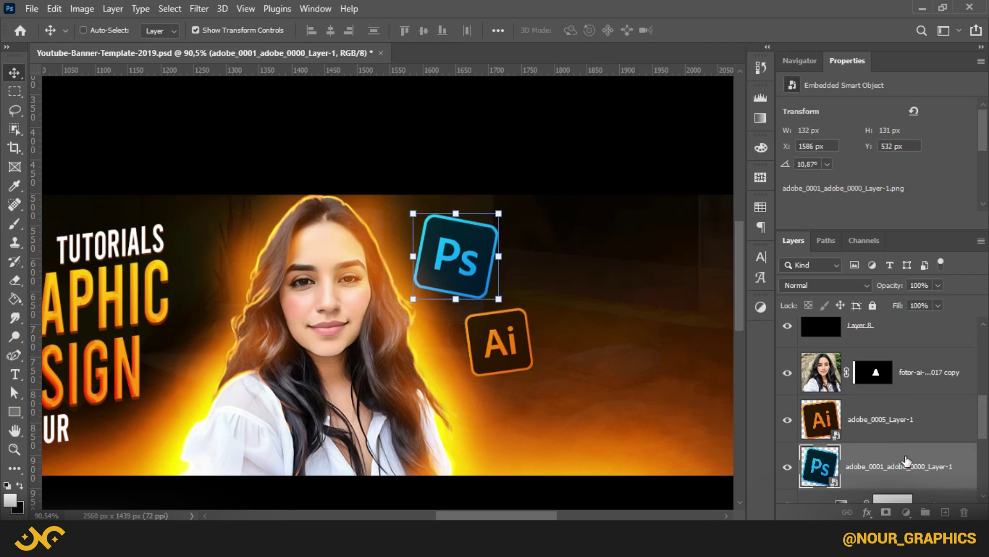
- Enable Bevel & Emboss on the Photoshop logo and set its highlight colour to white ffffff
{"action": "double_click", "coordinate": [938, 451]}
{"action": "left_click_drag", "start_coordinate": [511, 133], "coordinate": [626, 85]}
{"action": "left_click", "coordinate": [579, 154]}
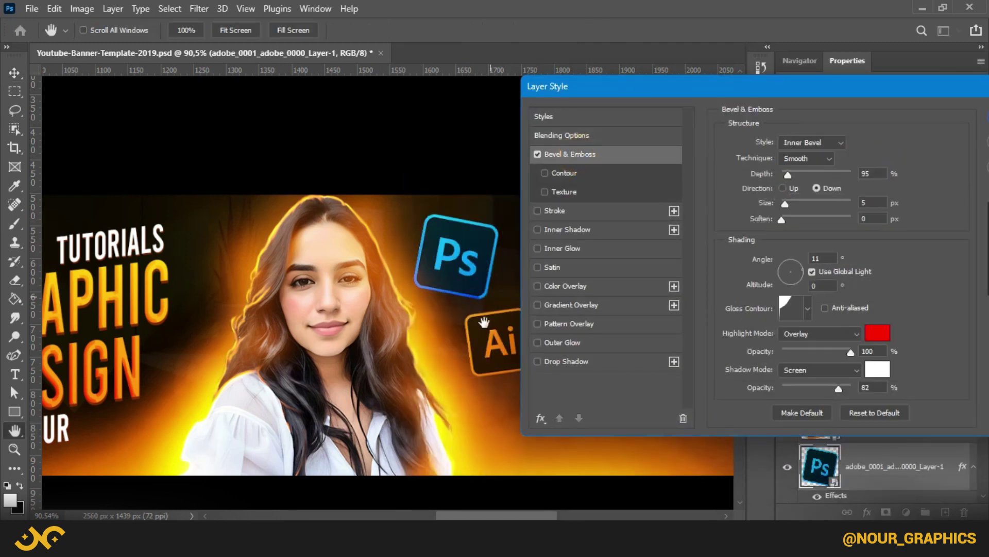
{"action": "scroll", "coordinate": [479, 274], "scroll_direction": "up", "scroll_amount": 7}
{"action": "left_click", "coordinate": [877, 332]}
{"action": "left_click_drag", "start_coordinate": [740, 287], "coordinate": [540, 153]}
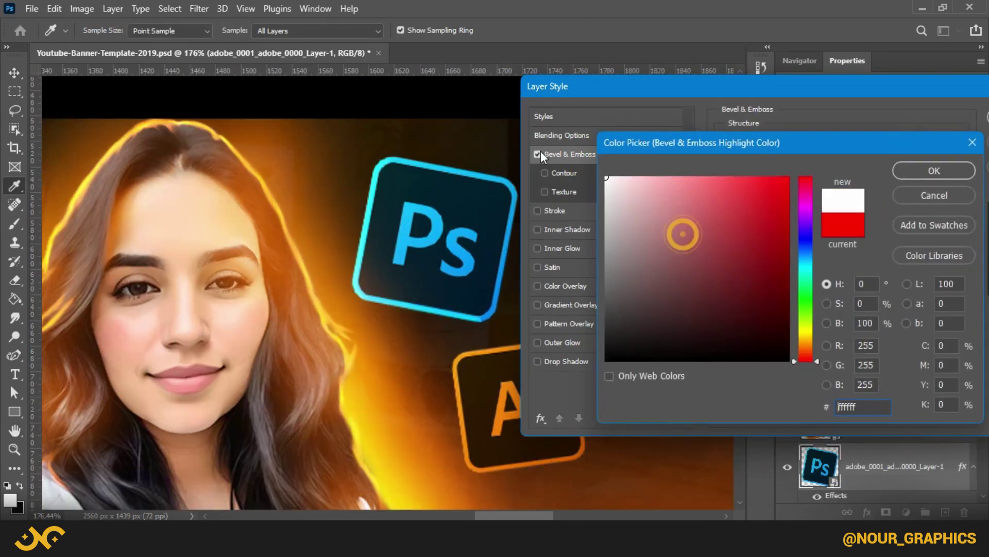
{"action": "left_click", "coordinate": [917, 176]}
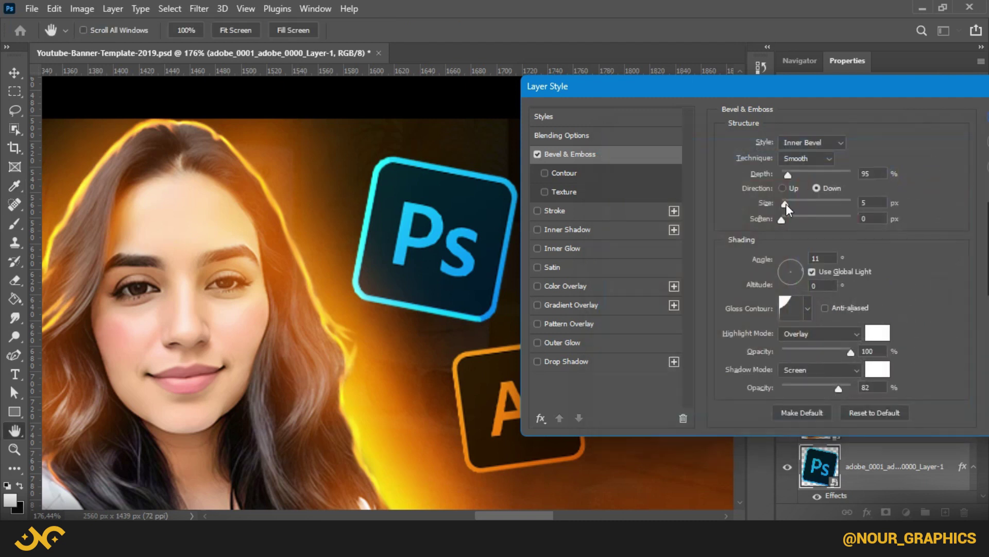
- Set the Photoshop logo's bevel size to 16 px and angle to 122 degrees, choose a wavy gloss contour and adjust the highlight opacity
{"action": "left_click_drag", "start_coordinate": [787, 201], "coordinate": [789, 199]}
{"action": "left_click_drag", "start_coordinate": [790, 258], "coordinate": [778, 252]}
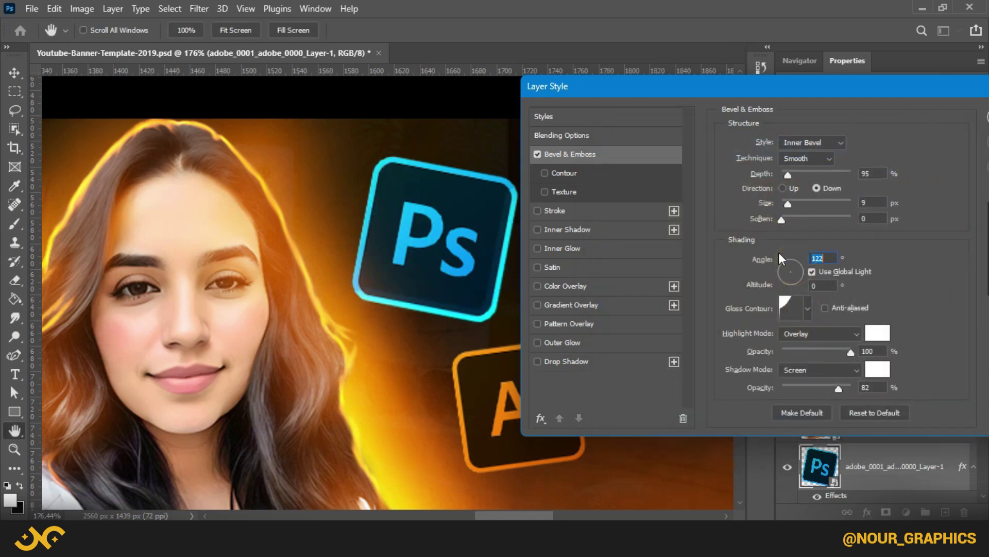
{"action": "mouse_move", "coordinate": [792, 203]}
{"action": "left_mouse_down"}
{"action": "mouse_move", "coordinate": [800, 218]}
{"action": "mouse_move", "coordinate": [782, 219]}
{"action": "left_mouse_up"}
{"action": "left_click", "coordinate": [808, 308]}
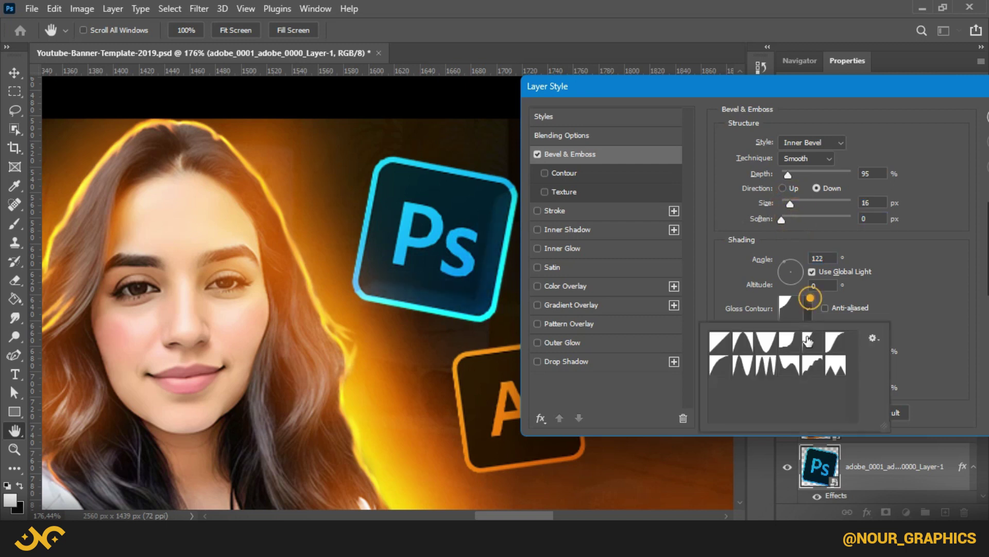
{"action": "left_click", "coordinate": [787, 365]}
{"action": "left_click", "coordinate": [938, 288]}
{"action": "left_click_drag", "start_coordinate": [843, 352], "coordinate": [823, 352]}
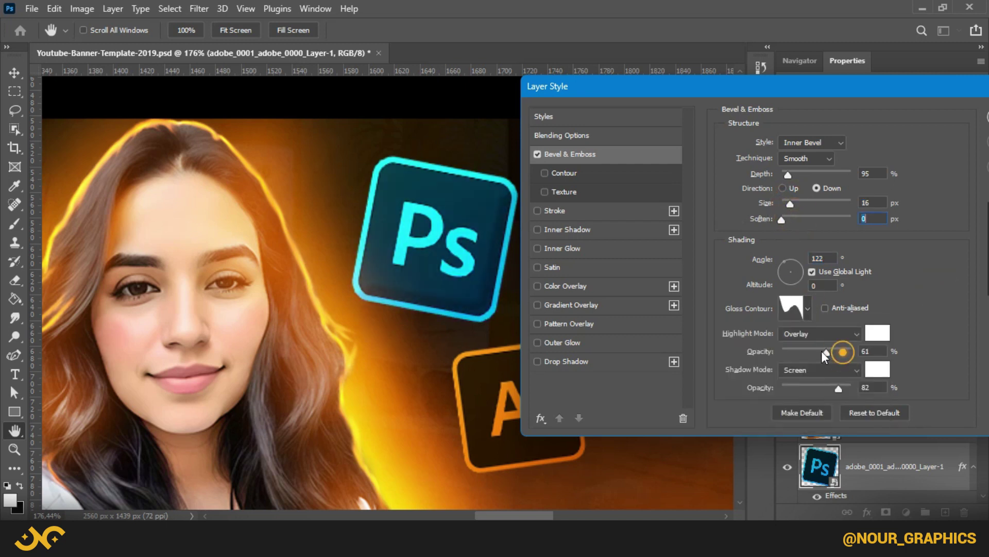
- Set the Photoshop logo's bevel shadow colour to red ff0000 and its shadow opacity to 74%
{"action": "left_click", "coordinate": [877, 369]}
{"action": "left_click", "coordinate": [740, 205]}
{"action": "left_click", "coordinate": [931, 168]}
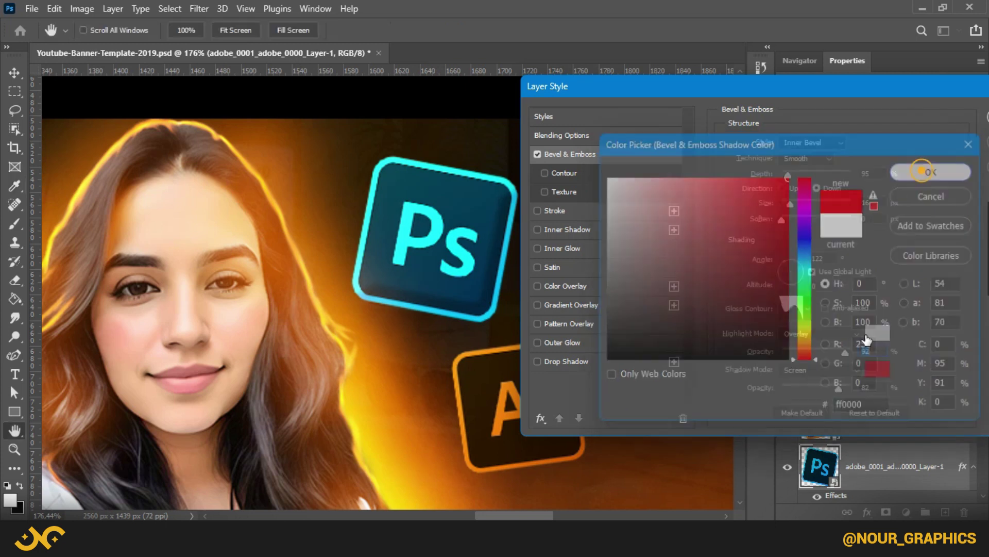
{"action": "left_click_drag", "start_coordinate": [839, 387], "coordinate": [827, 388]}
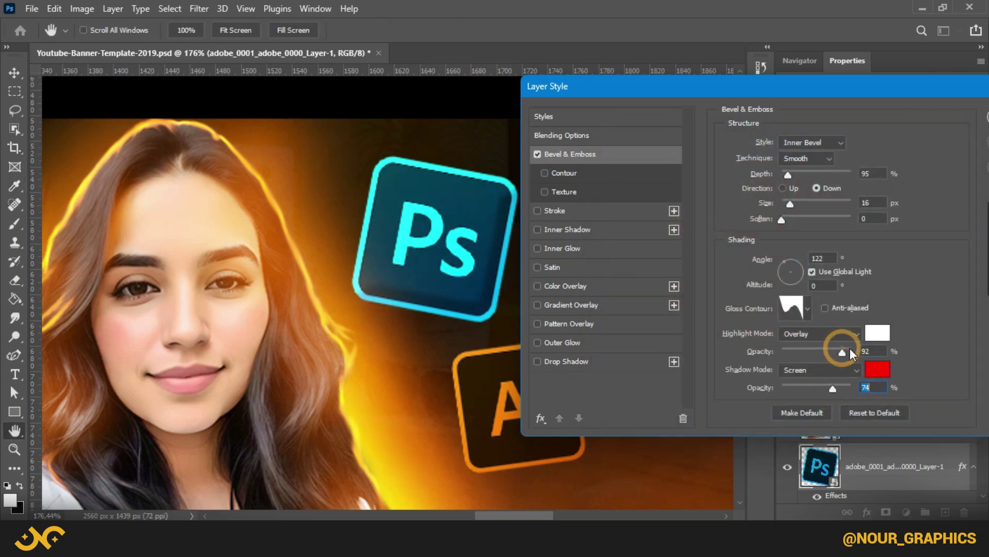
- Add a drop shadow to the Photoshop logo with 5 px distance and dark blue colour 09375b, and apply the layer style
{"action": "left_click", "coordinate": [569, 360]}
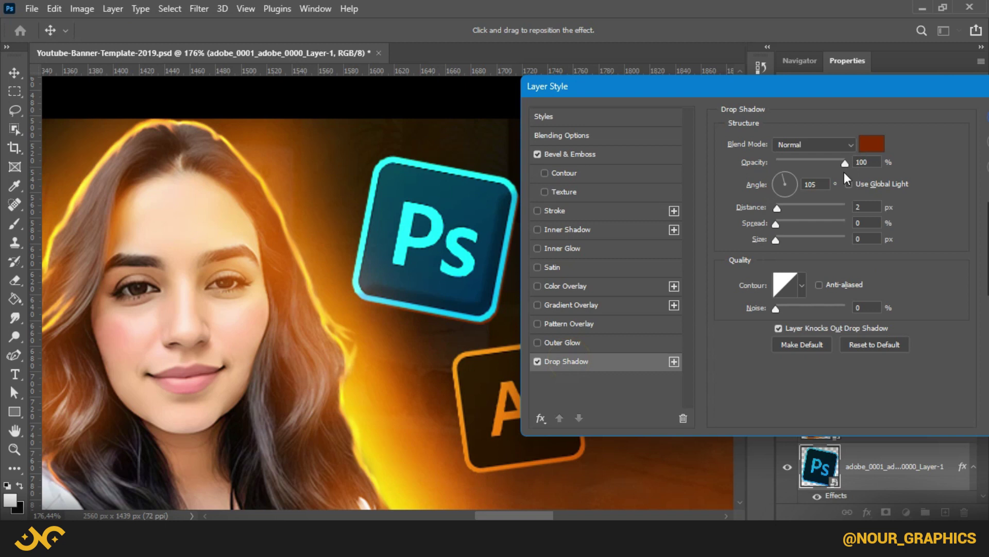
{"action": "left_click_drag", "start_coordinate": [779, 209], "coordinate": [775, 239]}
{"action": "left_click", "coordinate": [872, 143]}
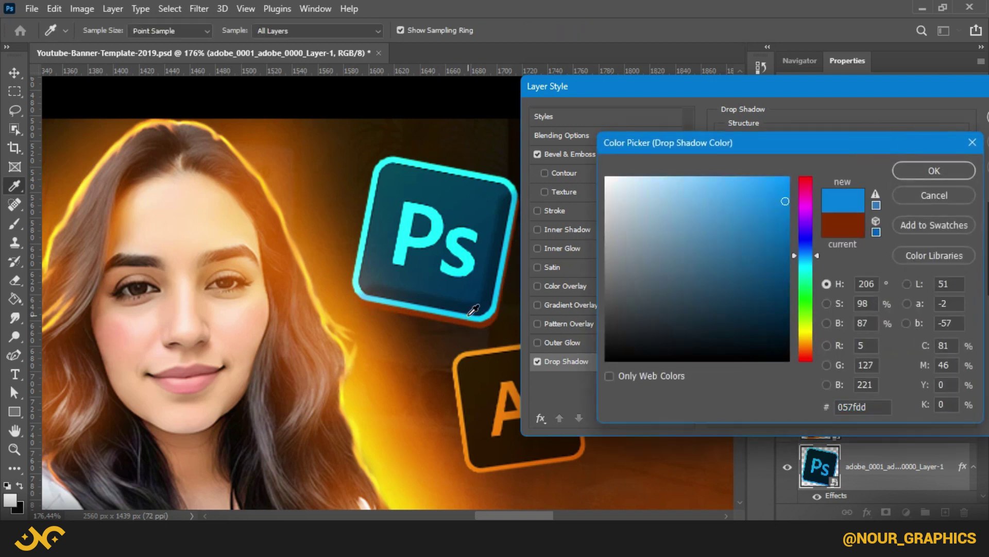
{"action": "mouse_move", "coordinate": [749, 280]}
{"action": "left_mouse_down"}
{"action": "mouse_move", "coordinate": [774, 246]}
{"action": "mouse_move", "coordinate": [772, 295]}
{"action": "left_mouse_up"}
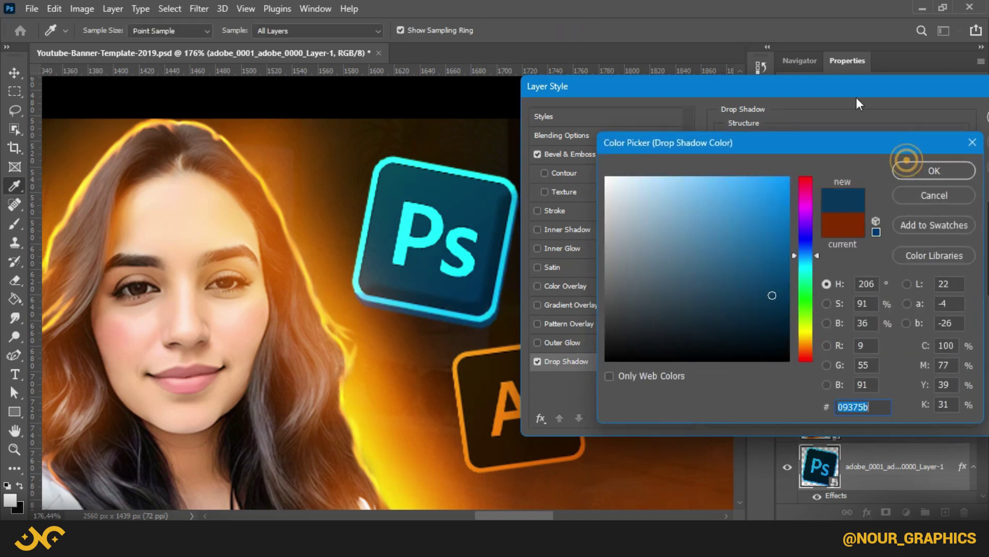
{"action": "left_click", "coordinate": [930, 172]}
{"action": "left_click_drag", "start_coordinate": [935, 91], "coordinate": [811, 91]}
{"action": "left_click", "coordinate": [902, 119]}
- Move the Photoshop logo slightly up and away from the portrait
{"action": "scroll", "coordinate": [506, 278], "scroll_direction": "down", "scroll_amount": 5}
{"action": "scroll", "coordinate": [561, 308], "scroll_direction": "up", "scroll_amount": 1}
{"action": "left_click_drag", "start_coordinate": [448, 253], "coordinate": [457, 247]}
{"action": "scroll", "coordinate": [460, 259], "scroll_direction": "up", "scroll_amount": 4}
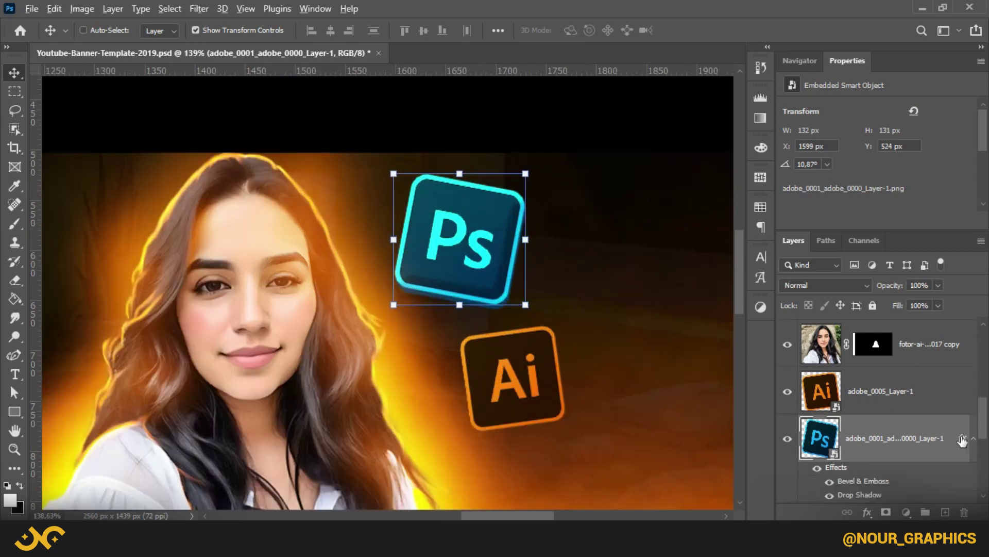
- Copy the Photoshop logo's layer effects to the Illustrator logo layer and collapse its effects list
{"action": "left_click_drag", "start_coordinate": [962, 437], "coordinate": [964, 406]}
{"action": "left_click", "coordinate": [973, 367]}
{"action": "left_click", "coordinate": [938, 357]}
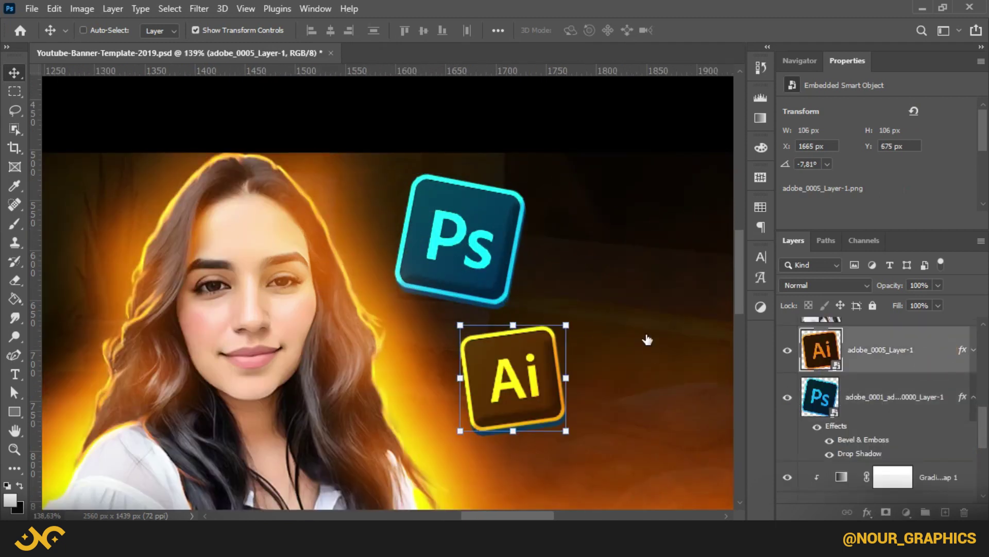
- Change the Illustrator logo's drop shadow colour to dark brown 572800 and apply the layer style
{"action": "left_click_drag", "start_coordinate": [483, 86], "coordinate": [670, 14]}
{"action": "left_click", "coordinate": [627, 290]}
{"action": "left_click", "coordinate": [928, 74]}
{"action": "left_click", "coordinate": [526, 415]}
{"action": "left_click", "coordinate": [912, 170]}
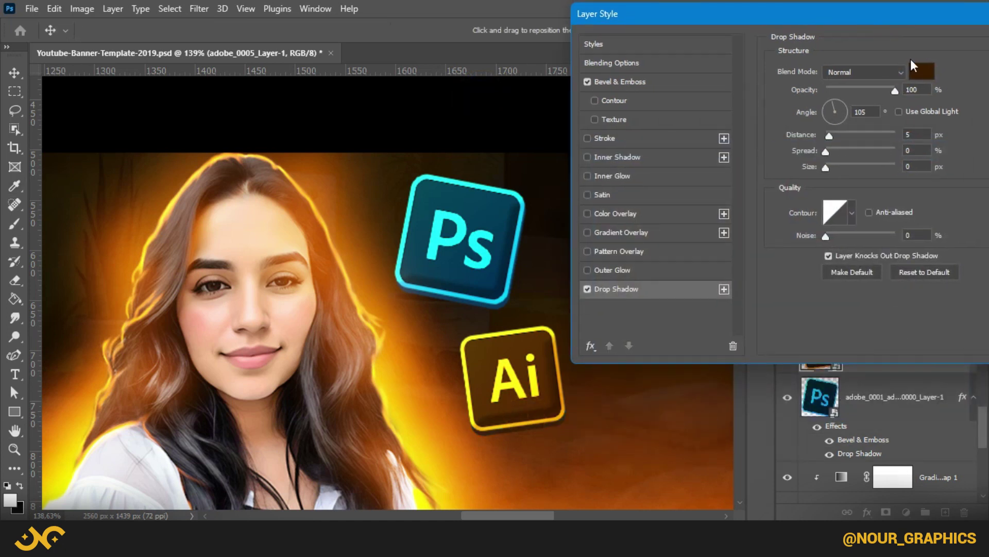
{"action": "left_click", "coordinate": [919, 71]}
{"action": "left_click_drag", "start_coordinate": [549, 408], "coordinate": [556, 414]}
{"action": "left_click", "coordinate": [549, 403]}
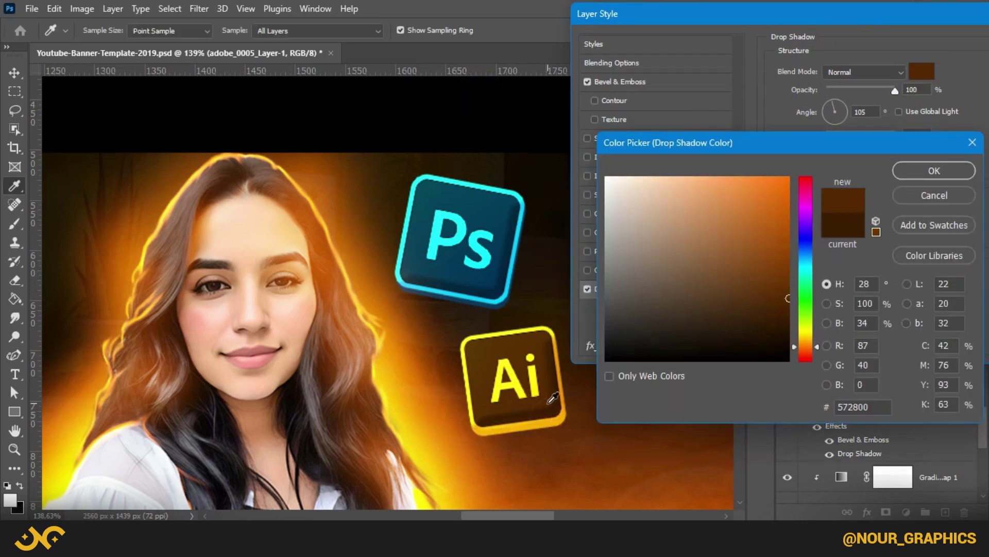
{"action": "left_click", "coordinate": [945, 169]}
{"action": "left_click_drag", "start_coordinate": [892, 16], "coordinate": [697, 32]}
{"action": "left_click", "coordinate": [876, 57]}
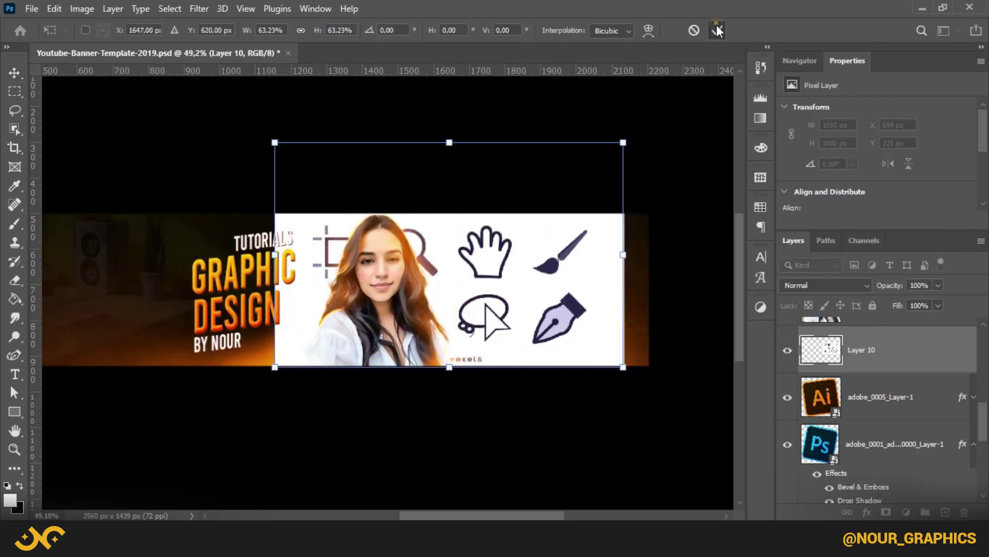
- Apply the tool icon sheet's 63.23% scaling, move its layer above Group 3 and reposition it over the banner
{"action": "key", "text": "Return"}
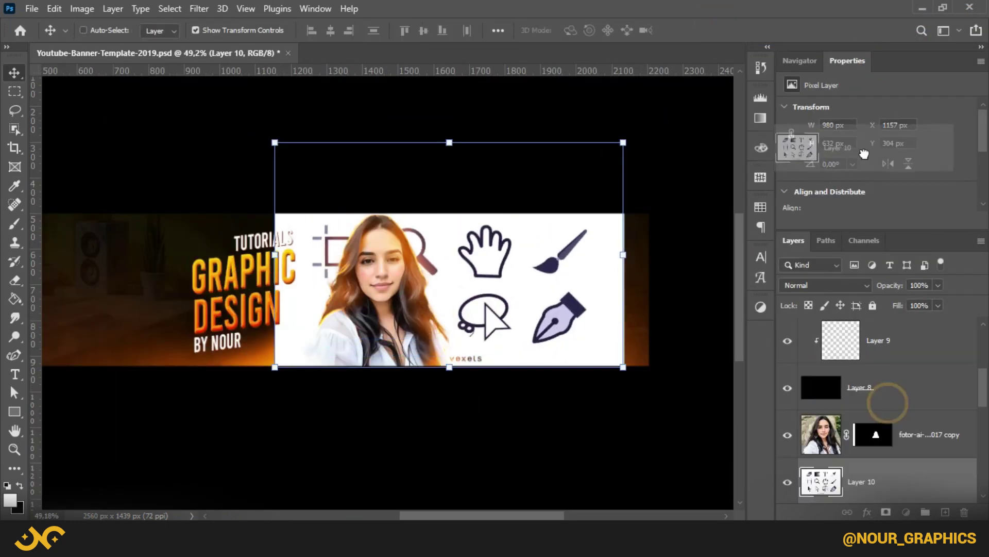
{"action": "scroll", "coordinate": [447, 294], "scroll_direction": "up", "scroll_amount": 2}
{"action": "scroll", "coordinate": [446, 293], "scroll_direction": "up", "scroll_amount": 3}
{"action": "left_click_drag", "start_coordinate": [465, 281], "coordinate": [426, 269]}
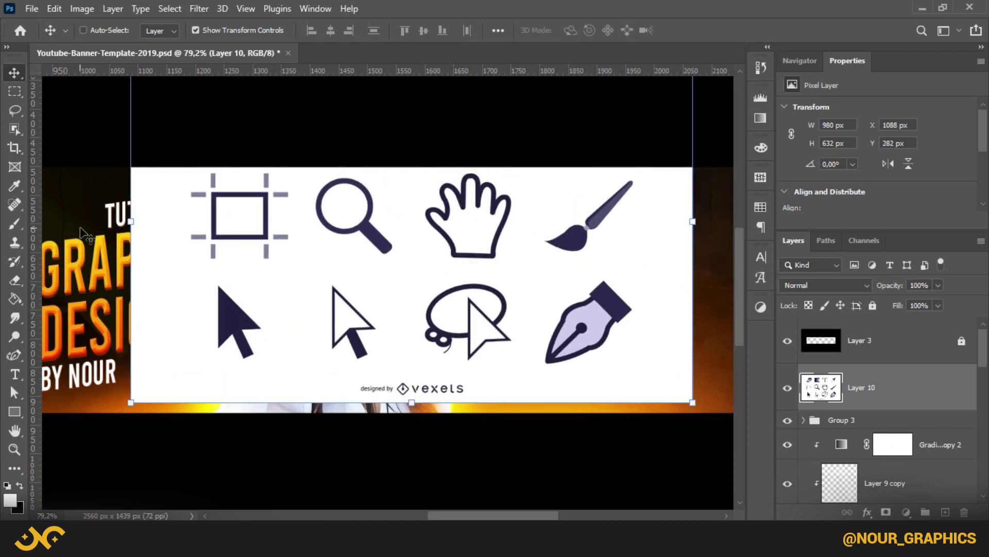
- Select the tool icon sheet's white background by colour, delete it and deselect
{"action": "left_click", "coordinate": [15, 129]}
{"action": "left_click", "coordinate": [61, 155]}
{"action": "left_click", "coordinate": [569, 260]}
{"action": "key", "text": "Delete"}
{"action": "key", "text": "ctrl+d"}
- Lasso the pen nib and eyedropper icons from the tool icon sheet and copy each to its own layer
{"action": "left_click", "coordinate": [17, 110]}
{"action": "mouse_move", "coordinate": [664, 334]}
{"action": "left_mouse_down"}
{"action": "mouse_move", "coordinate": [560, 284]}
{"action": "mouse_move", "coordinate": [676, 342]}
{"action": "left_mouse_up"}
{"action": "key", "text": "ctrl+j"}
{"action": "left_click", "coordinate": [876, 435]}
{"action": "mouse_move", "coordinate": [512, 376]}
{"action": "left_mouse_down"}
{"action": "mouse_move", "coordinate": [535, 254]}
{"action": "mouse_move", "coordinate": [534, 484]}
{"action": "left_mouse_up"}
{"action": "left_click_drag", "start_coordinate": [488, 226], "coordinate": [491, 232]}
{"action": "left_click_drag", "start_coordinate": [578, 267], "coordinate": [575, 268]}
{"action": "key", "text": "ctrl+j"}
- Copy the lassoed dark cursor arrow icon to its own layer and delete the remaining tool icon sheet, Layer 10
{"action": "mouse_move", "coordinate": [338, 328]}
{"action": "left_mouse_down"}
{"action": "mouse_move", "coordinate": [587, 201]}
{"action": "mouse_move", "coordinate": [527, 210]}
{"action": "left_mouse_up"}
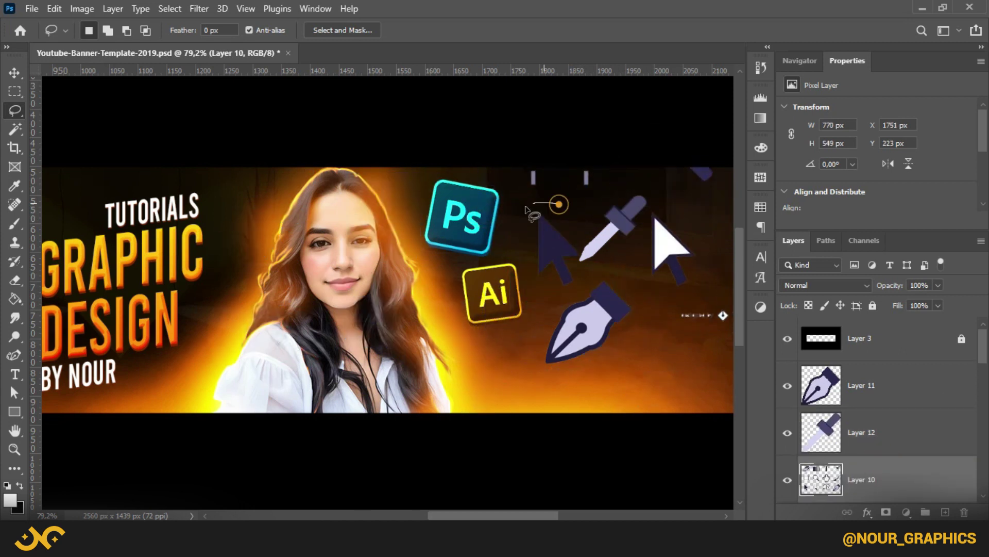
{"action": "left_click_drag", "start_coordinate": [586, 246], "coordinate": [582, 242]}
{"action": "key", "text": "j"}
{"action": "key", "text": "ctrl+j"}
{"action": "left_click", "coordinate": [890, 473]}
{"action": "key", "text": "Delete"}
- Select the pen, eyedropper and cursor icon layers and scale them down together
{"action": "left_click", "coordinate": [890, 433]}
{"action": "left_click", "coordinate": [889, 357], "text": "shift"}
{"action": "left_click", "coordinate": [15, 73]}
{"action": "left_click_drag", "start_coordinate": [648, 364], "coordinate": [625, 327]}
{"action": "left_click", "coordinate": [716, 32]}
- Place the cursor arrow beside the title and the eyedropper at the Illustrator logo's upper corner, then select the pen layer
{"action": "scroll", "coordinate": [546, 319], "scroll_direction": "down", "scroll_amount": 1}
{"action": "scroll", "coordinate": [539, 332], "scroll_direction": "left", "scroll_amount": 1}
{"action": "left_click", "coordinate": [827, 433]}
{"action": "left_click_drag", "start_coordinate": [701, 347], "coordinate": [417, 330]}
{"action": "left_click", "coordinate": [857, 386]}
{"action": "left_click_drag", "start_coordinate": [673, 368], "coordinate": [685, 341]}
{"action": "left_click", "coordinate": [830, 335]}
{"action": "scroll", "coordinate": [541, 299], "scroll_direction": "down", "scroll_amount": 1}
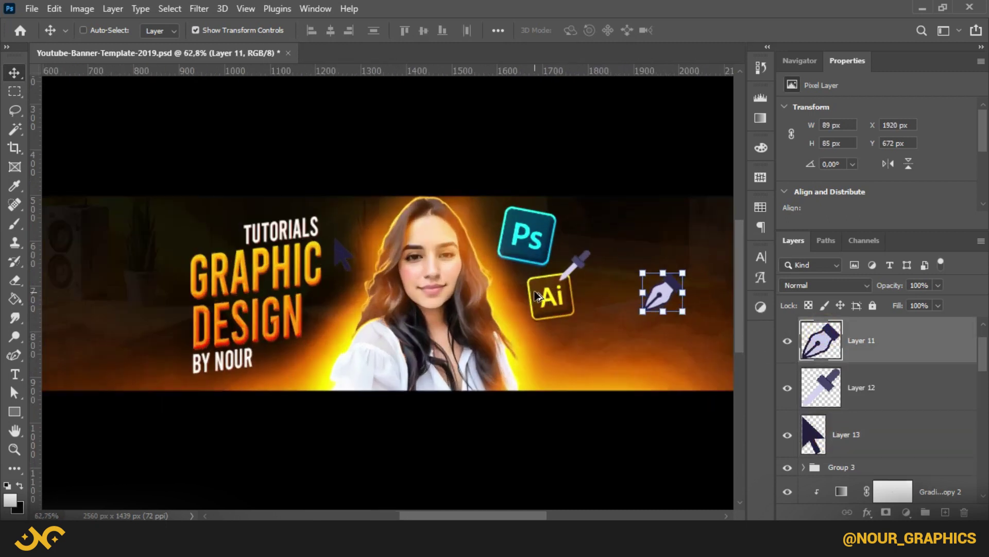
- Recolour the cursor arrow icon to a neutral near-black with Hue/Saturation
{"action": "scroll", "coordinate": [404, 266], "scroll_direction": "up", "scroll_amount": 5}
{"action": "left_click", "coordinate": [309, 256]}
{"action": "key", "text": "ctrl+u"}
{"action": "left_click_drag", "start_coordinate": [598, 410], "coordinate": [466, 407]}
{"action": "left_click_drag", "start_coordinate": [536, 410], "coordinate": [546, 408]}
{"action": "left_click_drag", "start_coordinate": [599, 373], "coordinate": [480, 373]}
{"action": "left_click_drag", "start_coordinate": [544, 410], "coordinate": [553, 410]}
{"action": "left_click", "coordinate": [763, 263]}
- Move the three tool icon layers directly above the Illustrator logo layer and copy that logo's effects to the cursor arrow
{"action": "left_click", "coordinate": [903, 341], "text": "shift"}
{"action": "left_click_drag", "start_coordinate": [902, 340], "coordinate": [884, 404]}
{"action": "left_click", "coordinate": [932, 480]}
{"action": "left_click_drag", "start_coordinate": [962, 480], "coordinate": [925, 433]}
{"action": "left_click", "coordinate": [923, 430]}
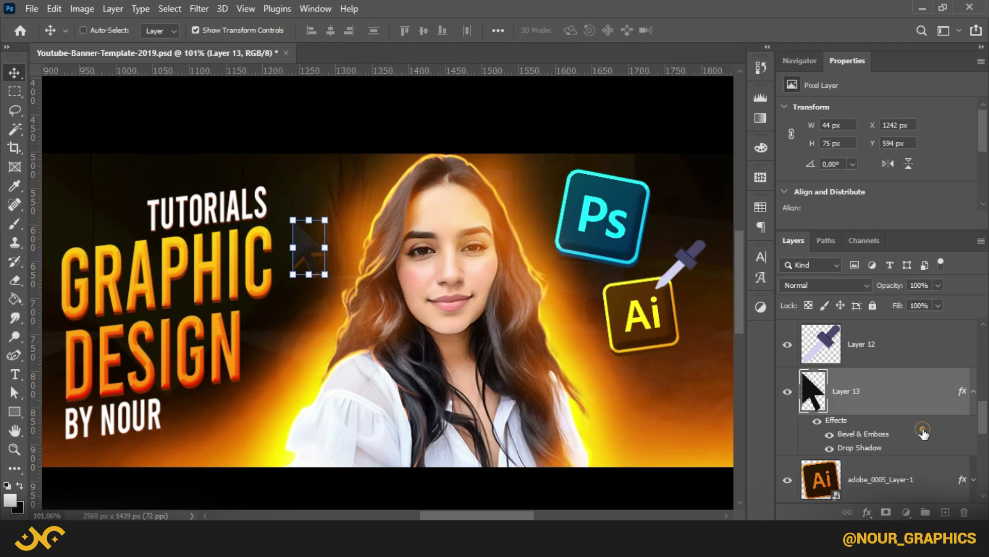
- Adjust the cursor arrow's bevel light angle and set its drop shadow colour to black
{"action": "double_click", "coordinate": [924, 433]}
{"action": "left_click", "coordinate": [647, 206]}
{"action": "left_click", "coordinate": [667, 215]}
{"action": "left_click_drag", "start_coordinate": [647, 209], "coordinate": [642, 209]}
{"action": "left_click", "coordinate": [440, 304]}
{"action": "left_click", "coordinate": [733, 91]}
{"action": "left_click_drag", "start_coordinate": [637, 309], "coordinate": [603, 366]}
{"action": "left_click", "coordinate": [922, 175]}
- Set the cursor arrow's bevel shadow colour to white, readjust the light angle and apply the layer style
{"action": "left_click", "coordinate": [427, 97]}
{"action": "left_click", "coordinate": [737, 313]}
{"action": "left_click_drag", "start_coordinate": [631, 206], "coordinate": [603, 172]}
{"action": "left_click", "coordinate": [928, 171]}
{"action": "left_click", "coordinate": [640, 207]}
{"action": "left_click", "coordinate": [872, 61]}
- Rotate and scale down the cursor arrow icon beside the title
{"action": "left_click_drag", "start_coordinate": [324, 277], "coordinate": [319, 270]}
{"action": "left_click_drag", "start_coordinate": [325, 275], "coordinate": [298, 248]}
{"action": "left_click", "coordinate": [718, 25]}
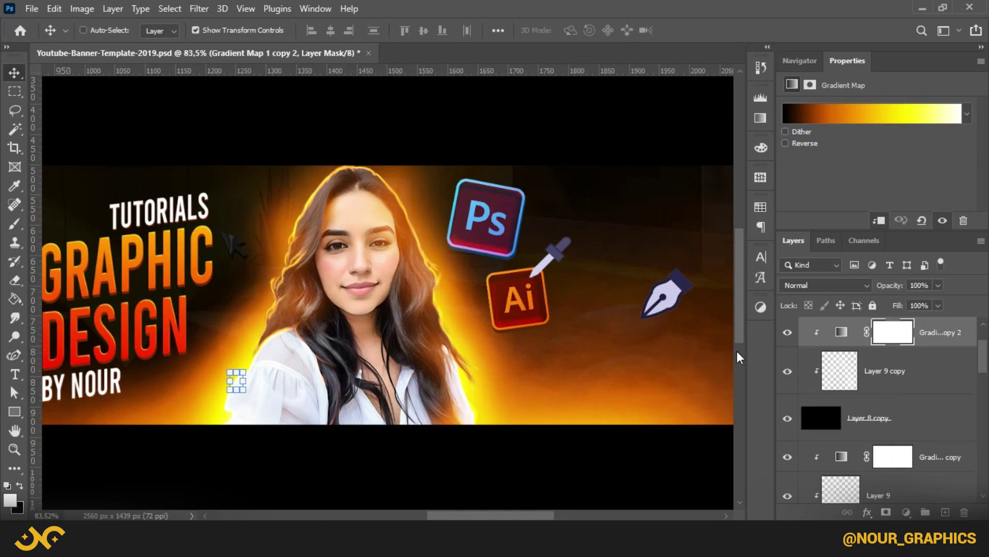
- Turn off Use Global Light for the Photoshop logo's bevel, set its angle to -129 degrees and apply the style
{"action": "scroll", "coordinate": [922, 412], "scroll_direction": "down", "scroll_amount": 3}
{"action": "double_click", "coordinate": [914, 423]}
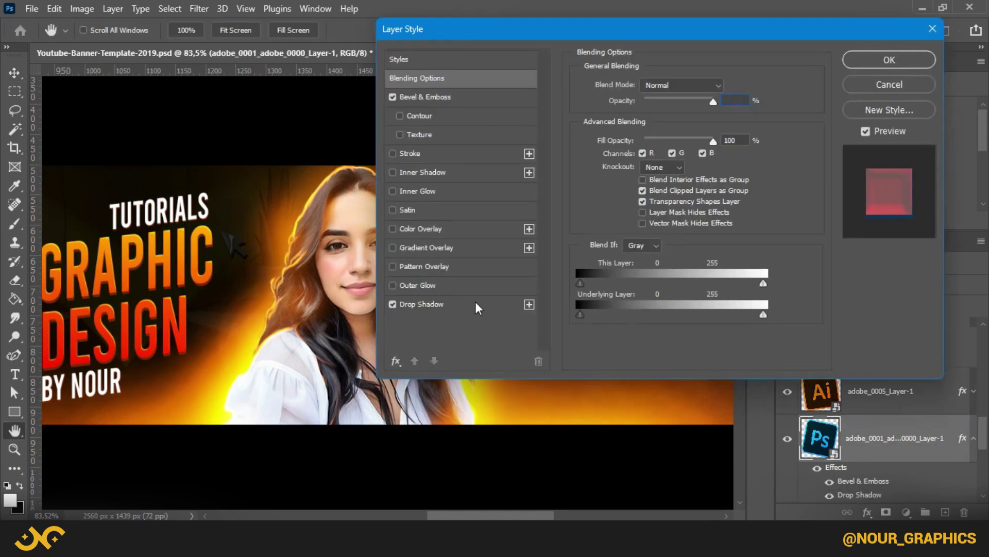
{"action": "left_click", "coordinate": [477, 306]}
{"action": "left_click_drag", "start_coordinate": [461, 28], "coordinate": [593, 11]}
{"action": "left_click", "coordinate": [558, 80]}
{"action": "left_click", "coordinate": [798, 197]}
{"action": "left_click_drag", "start_coordinate": [774, 193], "coordinate": [778, 202]}
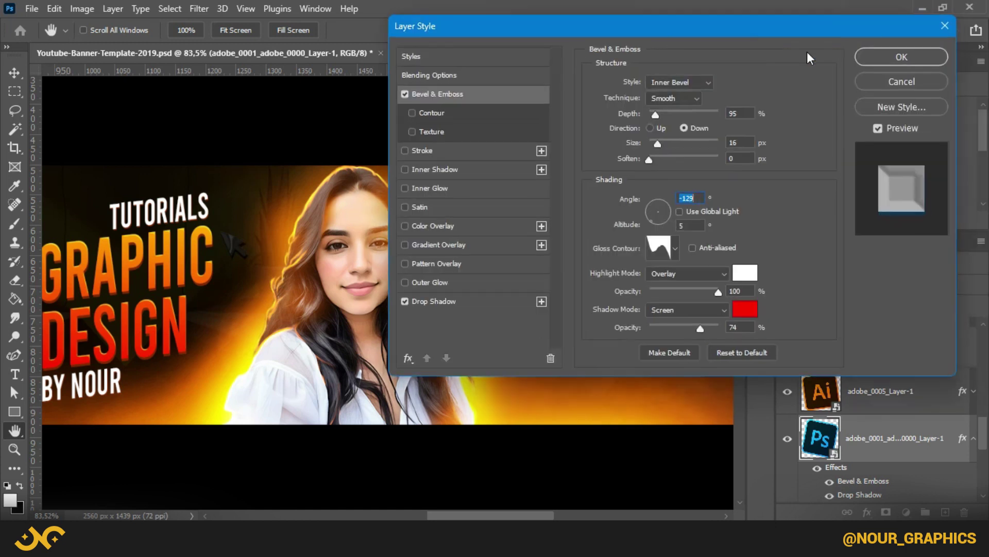
{"action": "left_click", "coordinate": [896, 55]}
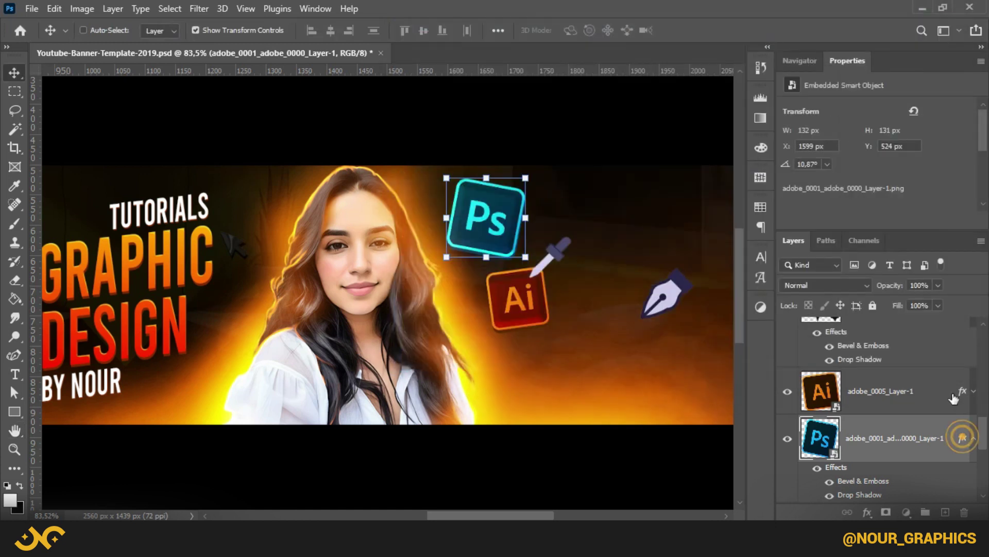
- Copy the Photoshop logo's effects to the Illustrator logo and change the copied drop shadow's colour to reddish brown
{"action": "left_click_drag", "start_coordinate": [962, 436], "coordinate": [951, 394]}
{"action": "double_click", "coordinate": [927, 390]}
{"action": "left_click", "coordinate": [438, 301]}
{"action": "left_click", "coordinate": [738, 82]}
{"action": "left_click", "coordinate": [804, 351]}
{"action": "left_click", "coordinate": [943, 167]}
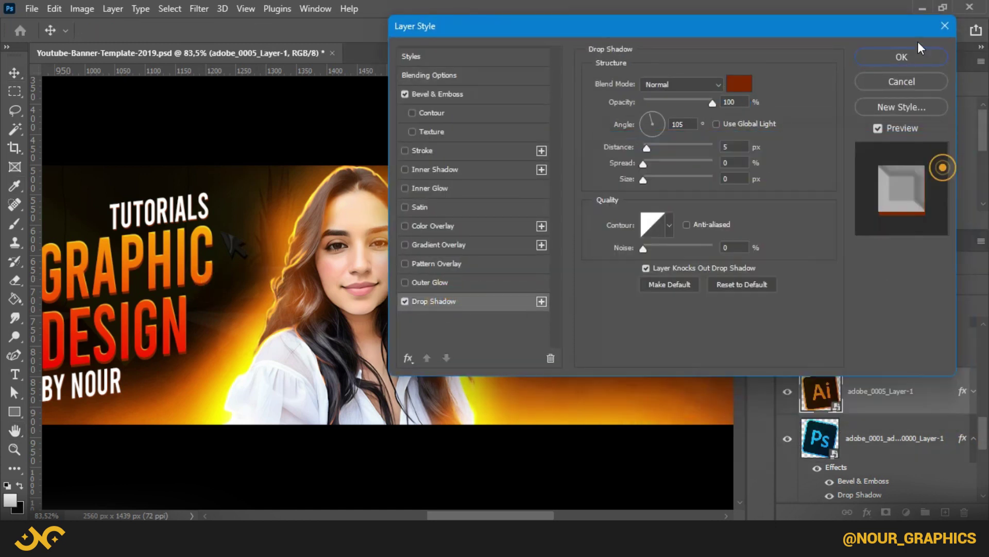
{"action": "left_click", "coordinate": [919, 51]}
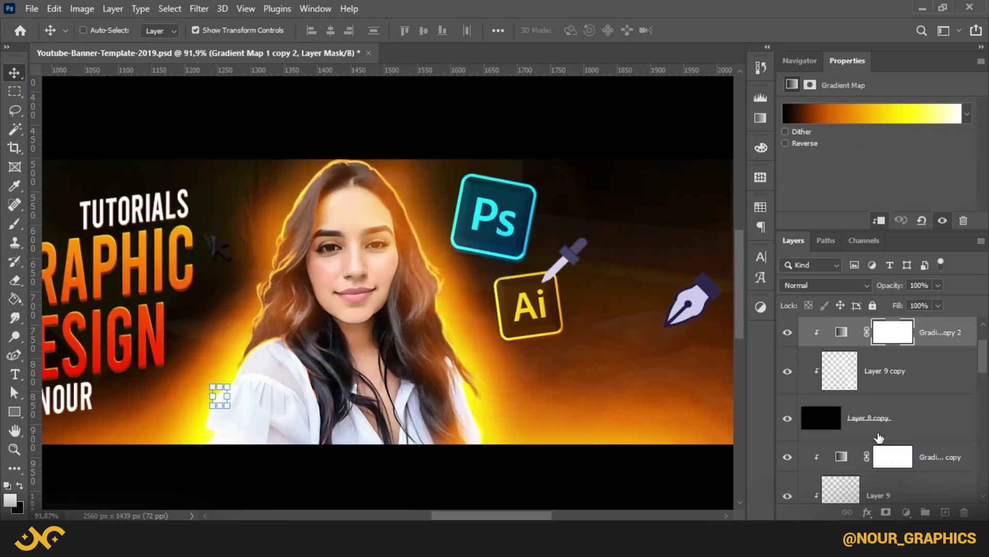
- Select the eyedropper icon layer, Layer 12, and open Hue/Saturation for it
{"action": "scroll", "coordinate": [886, 431], "scroll_direction": "down", "scroll_amount": 10}
{"action": "scroll", "coordinate": [899, 405], "scroll_direction": "up", "scroll_amount": 4}
{"action": "left_click", "coordinate": [868, 353]}
{"action": "key", "text": "ctrl+u"}
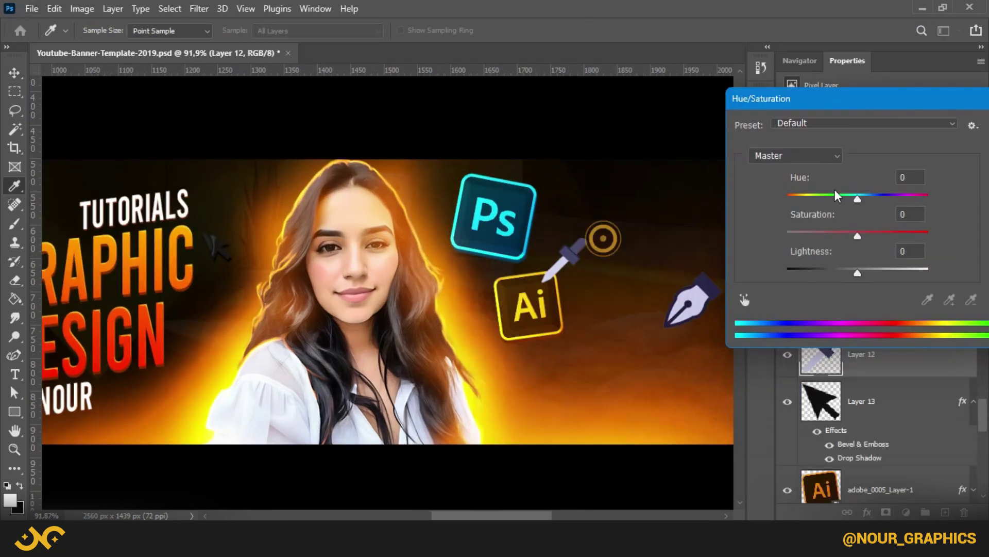